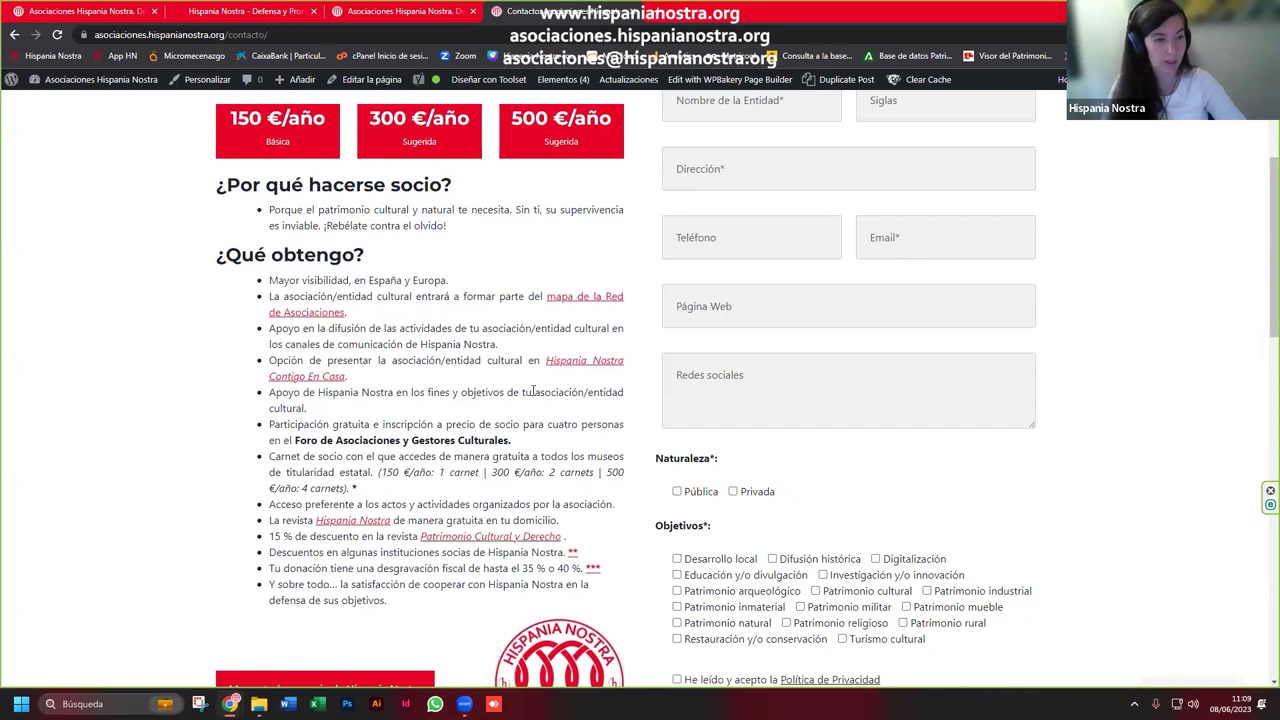
Step: Return via the header logo to the home page's world map of 677 associations
scroll(477, 383, "up", 3)
left_click(311, 141)
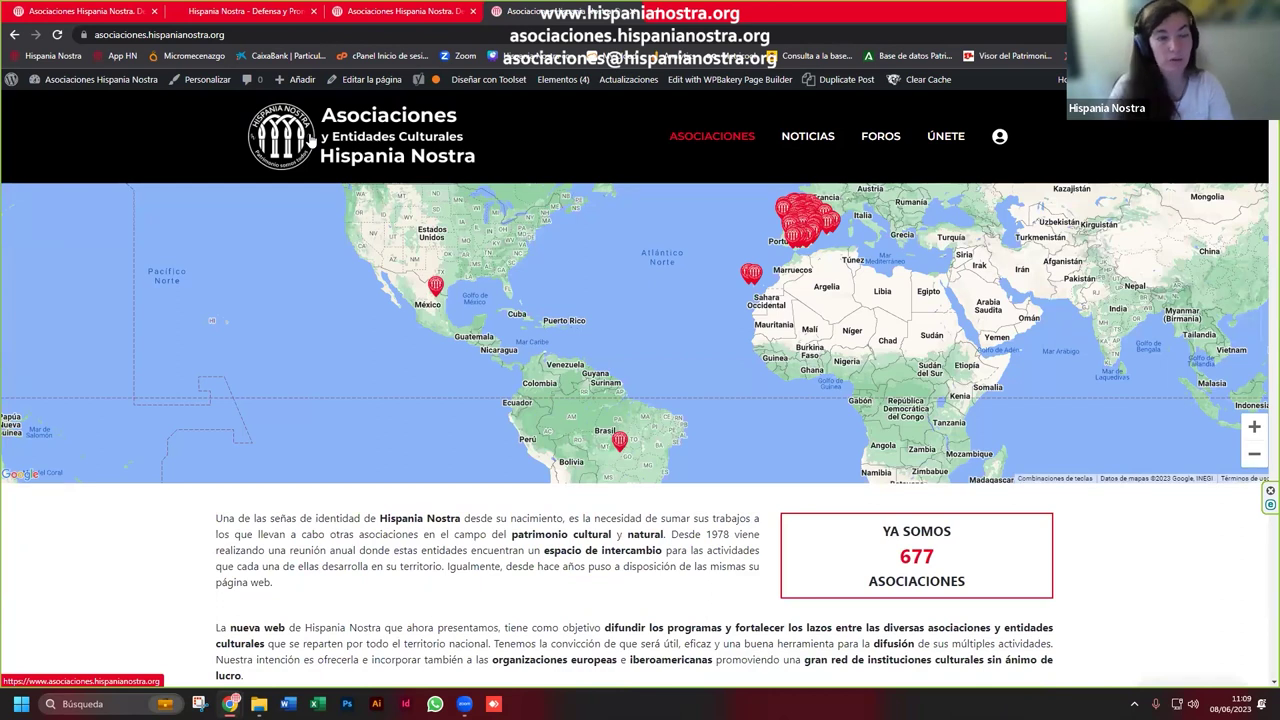
left_click(957, 140)
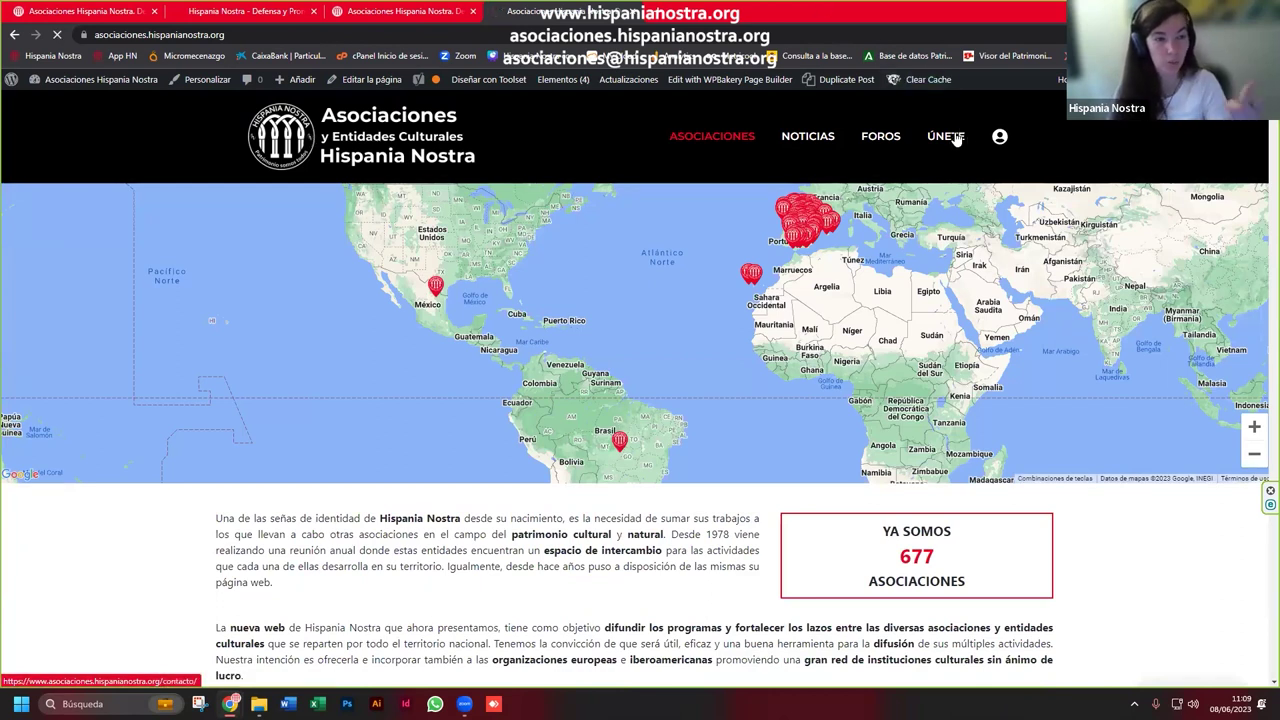
scroll(826, 322, "down", 1)
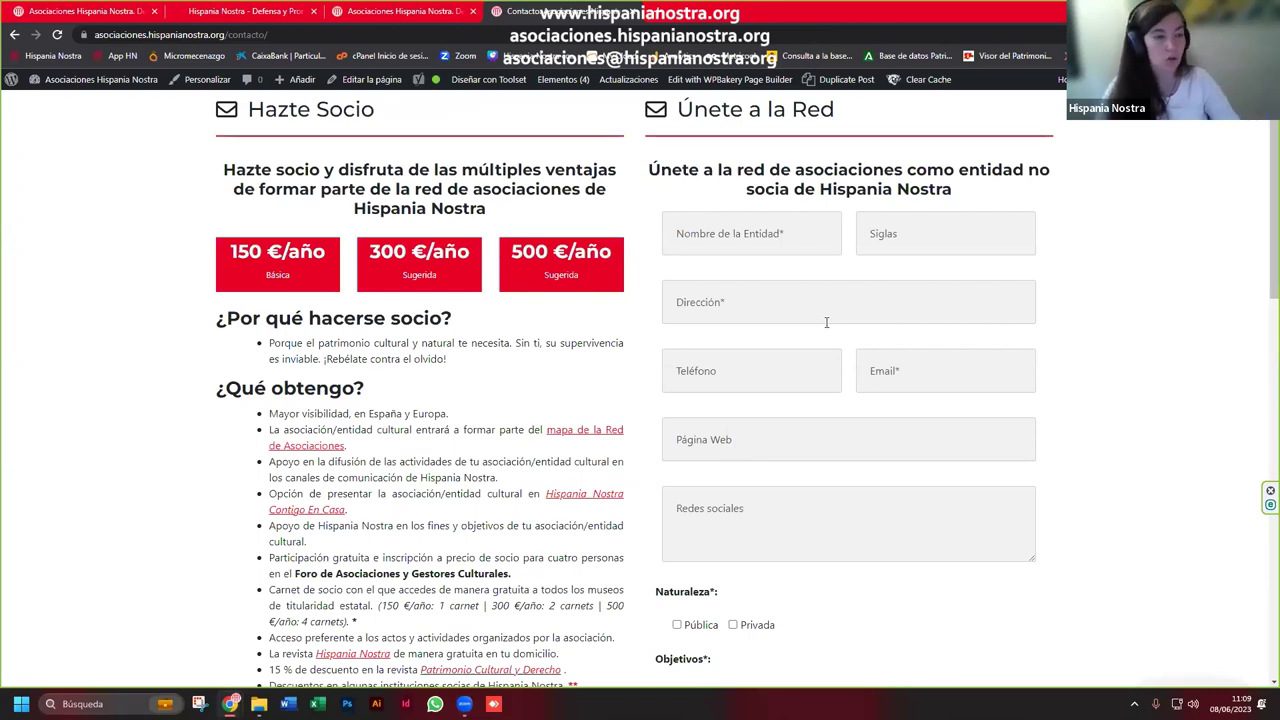
left_click(840, 240)
scroll(849, 243, "down", 2)
scroll(849, 243, "up", 2)
left_click(924, 227)
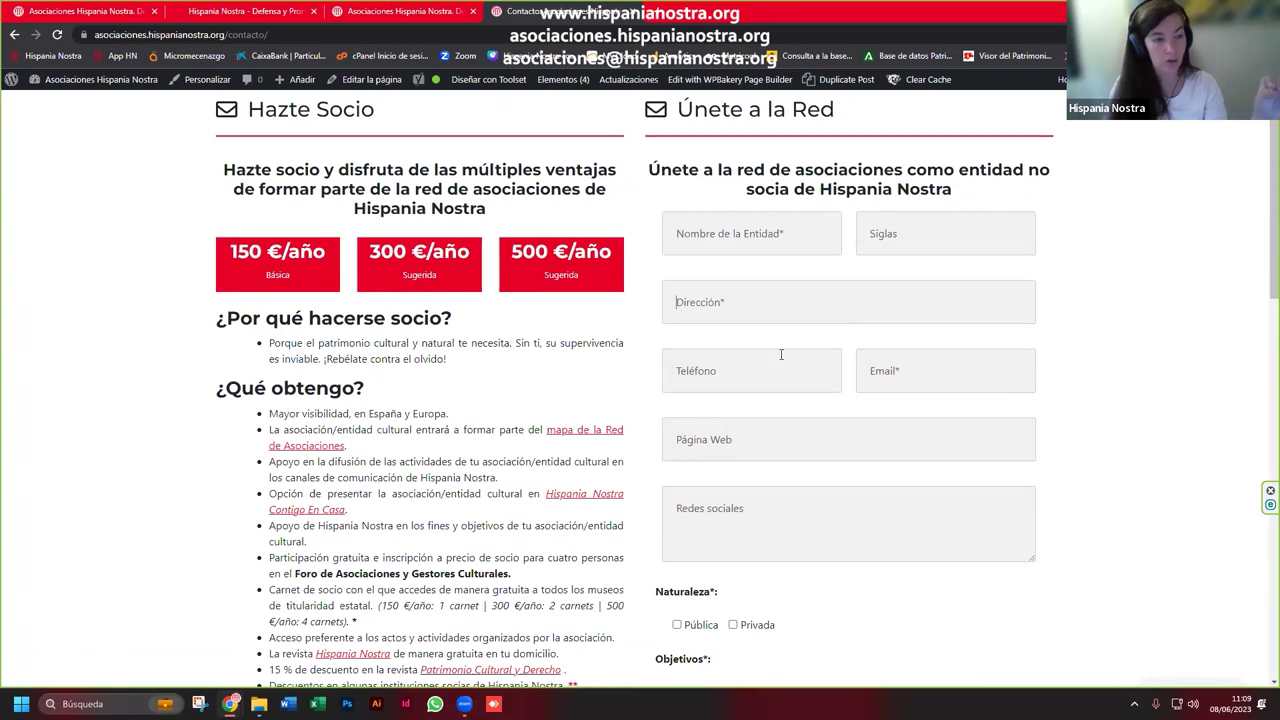
scroll(815, 550, "down", 3)
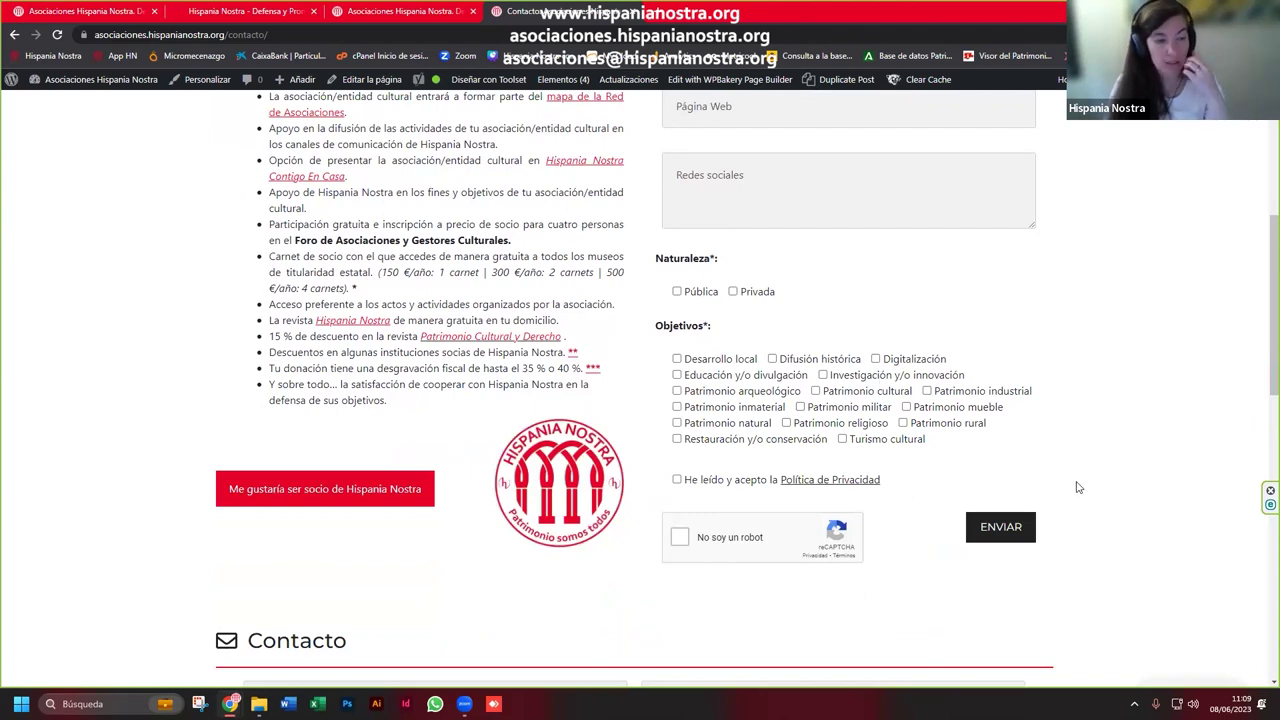
scroll(1078, 490, "down", 2)
scroll(1077, 491, "up", 1)
scroll(1077, 491, "up", 5)
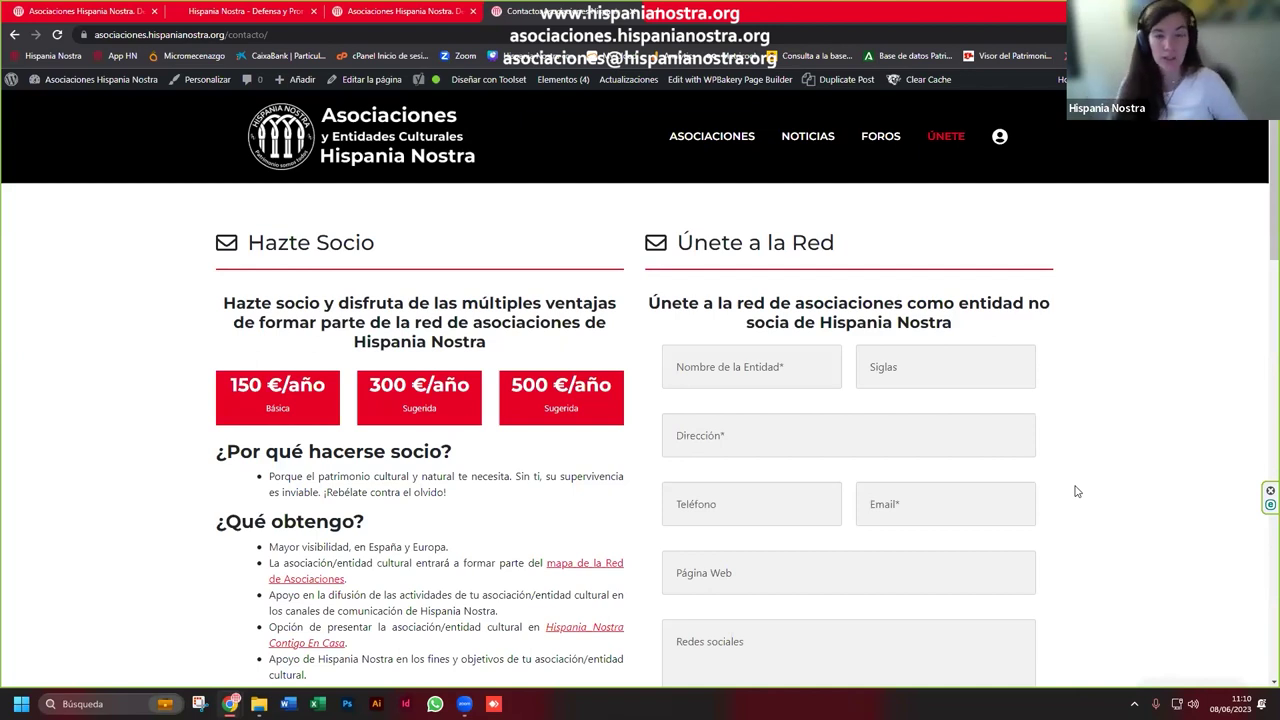
left_click(340, 128)
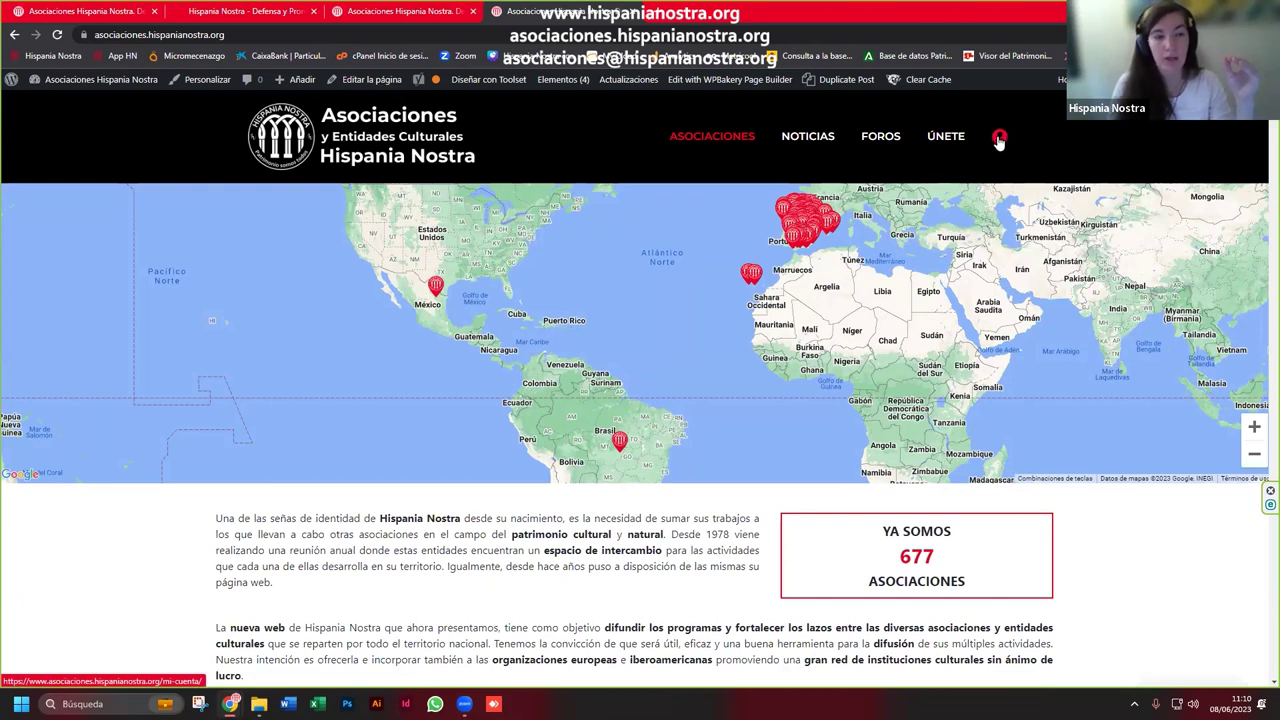
Step: View Mi Cuenta, then switch to the other Chrome window showing the associations home page
left_click(999, 142)
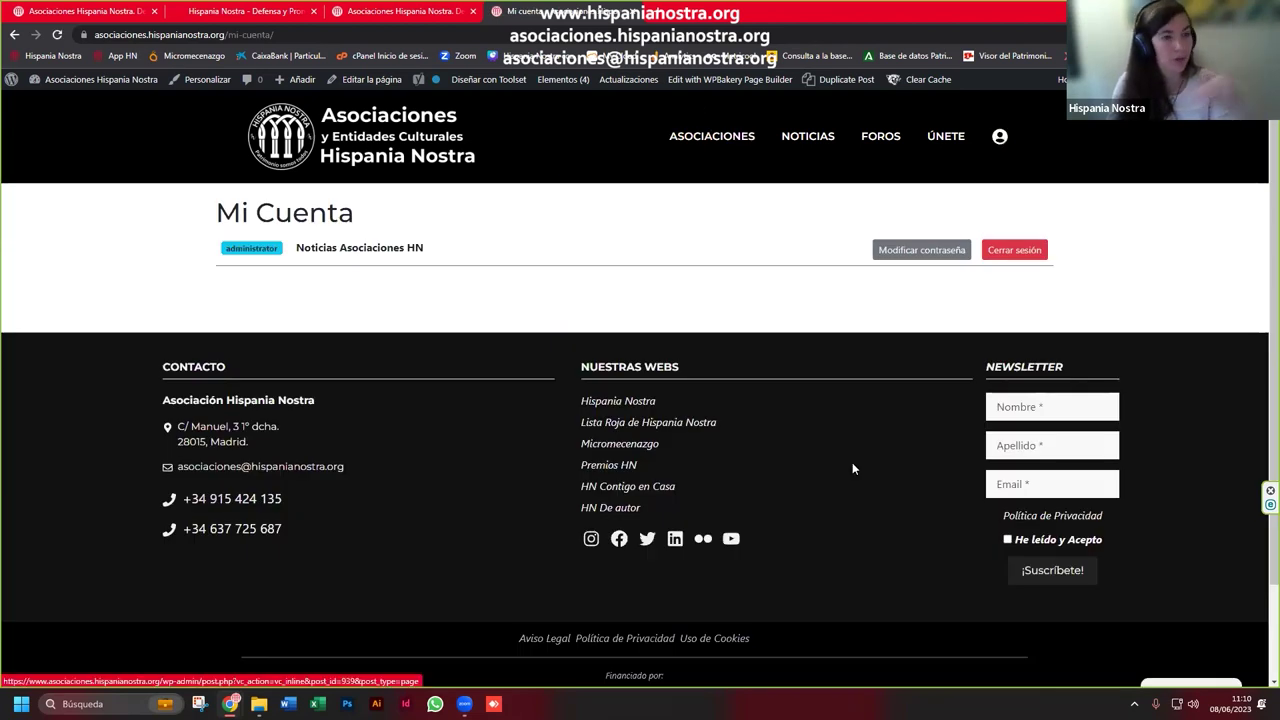
mouse_move(230, 703)
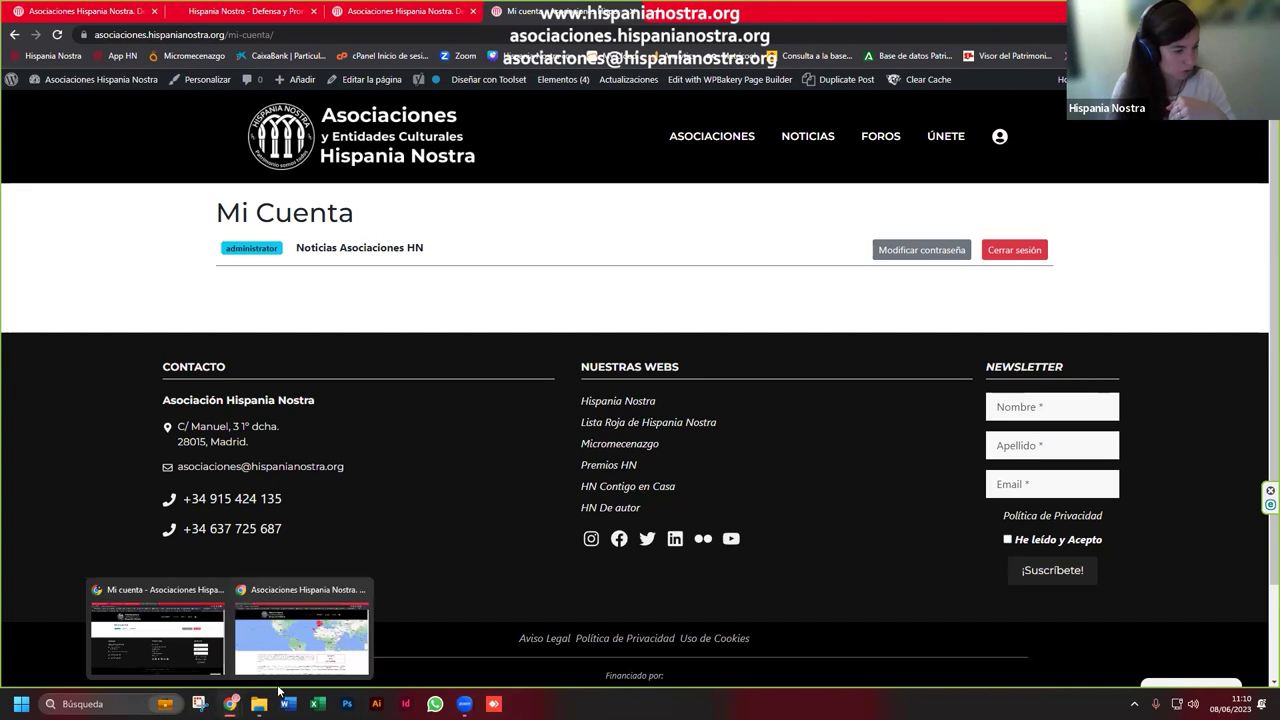
left_click(360, 640)
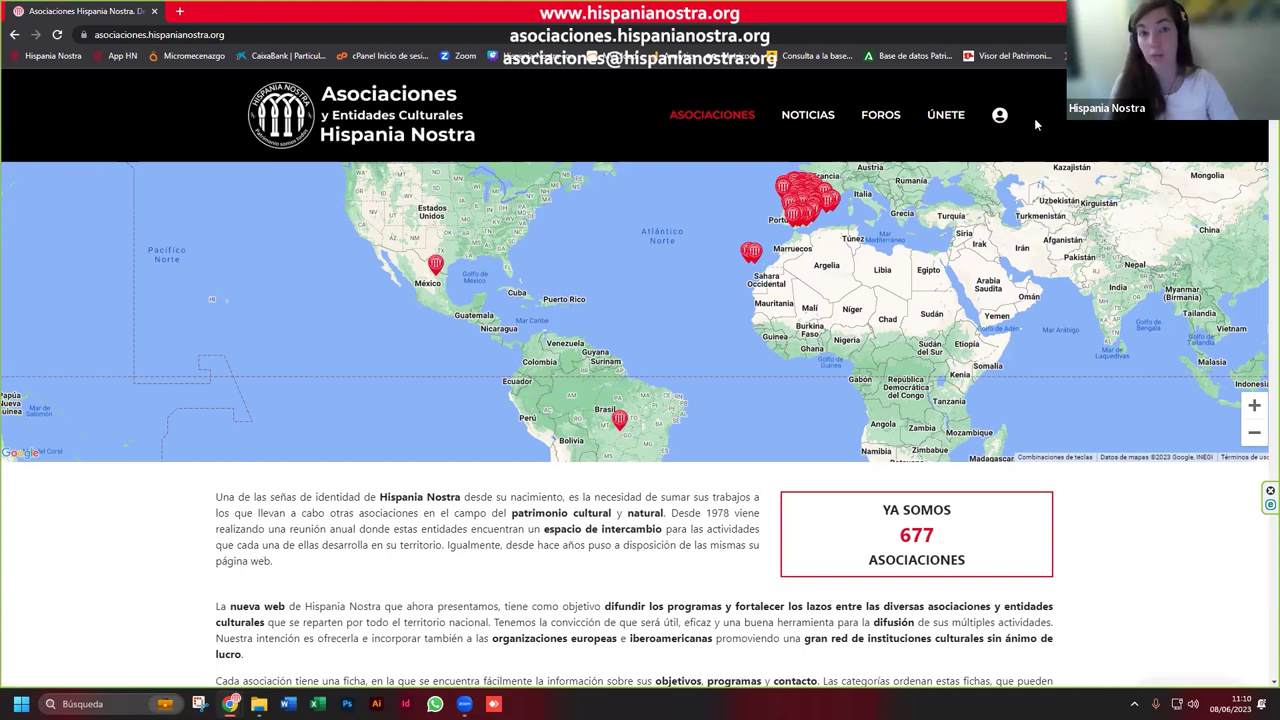
Step: Sign in at Acceso para asociaciones with the association's e-mail and account password
left_click(999, 120)
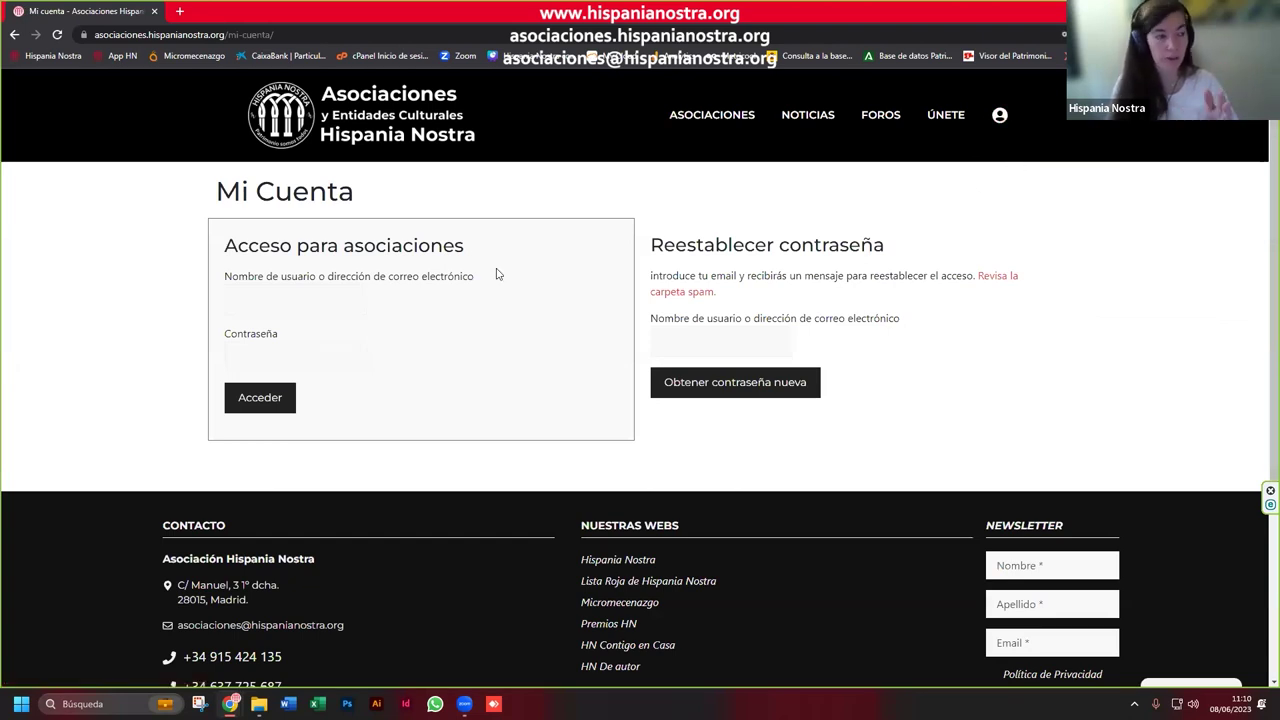
left_click(262, 302)
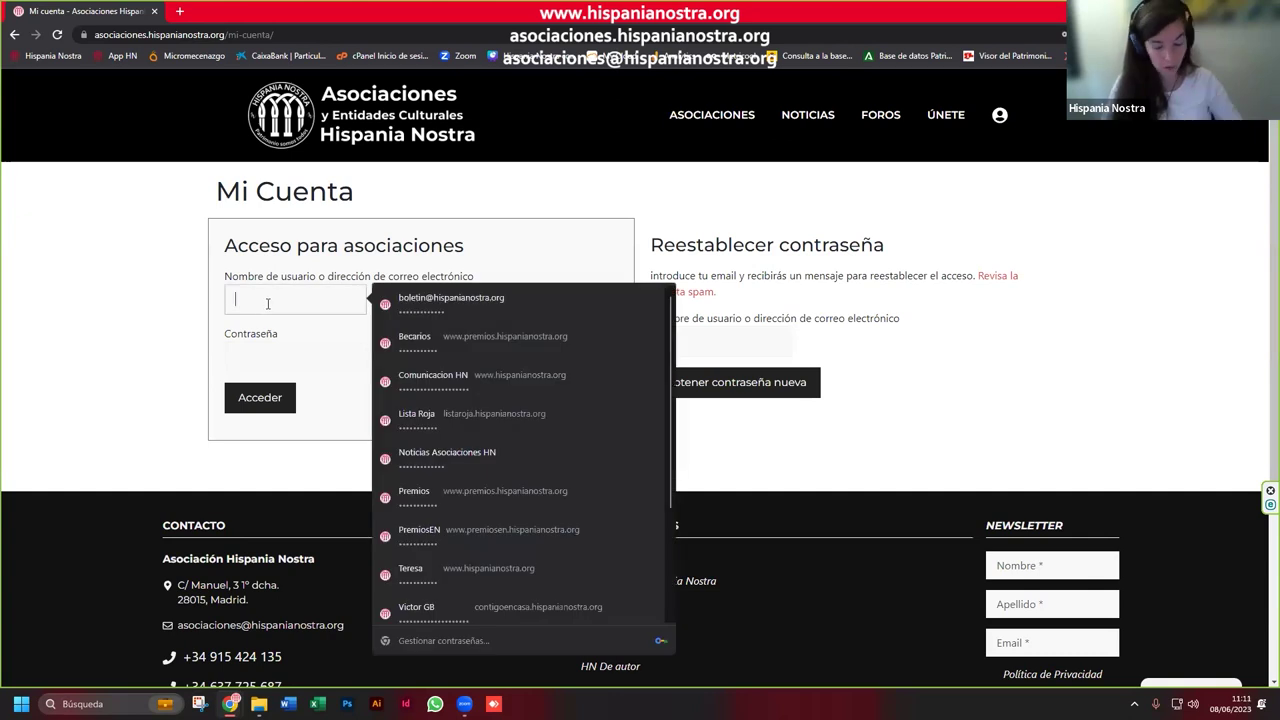
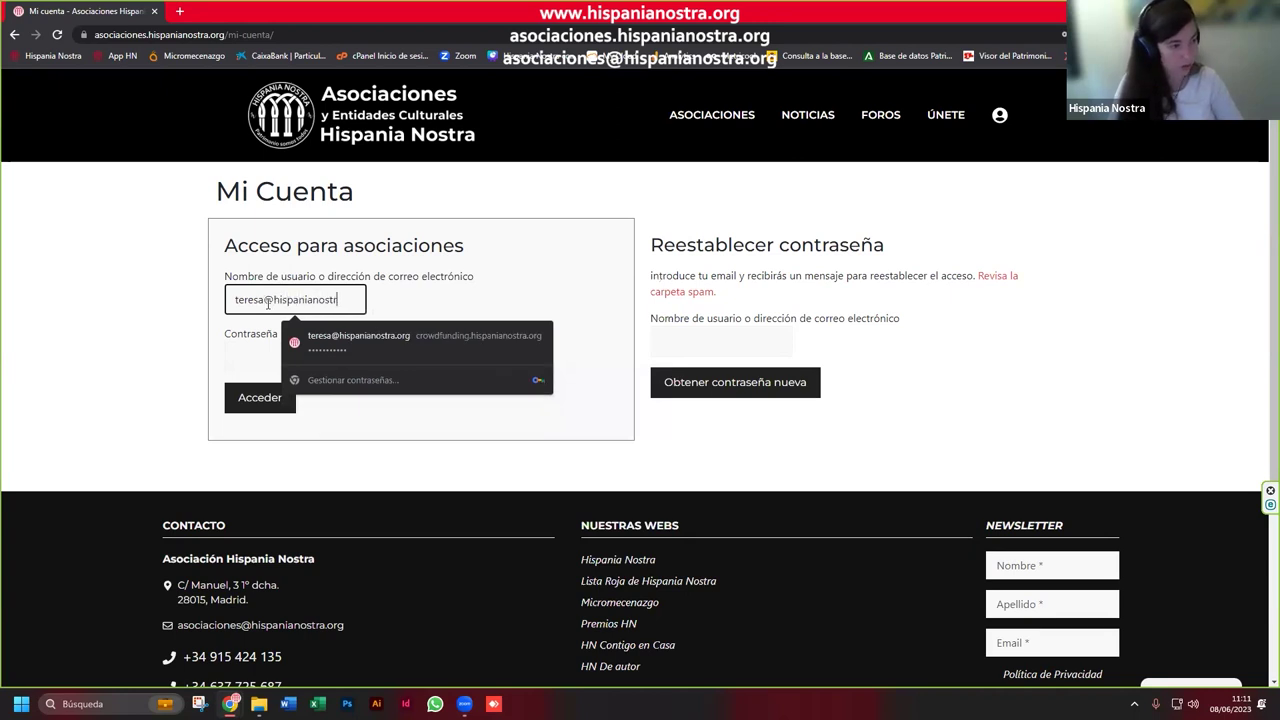
key("Tab")
type("•••••••")
key("BackSpace")
key("BackSpace")
key("BackSpace")
key("BackSpace")
key("BackSpace")
key("BackSpace")
key("BackSpace")
type("••••••••••")
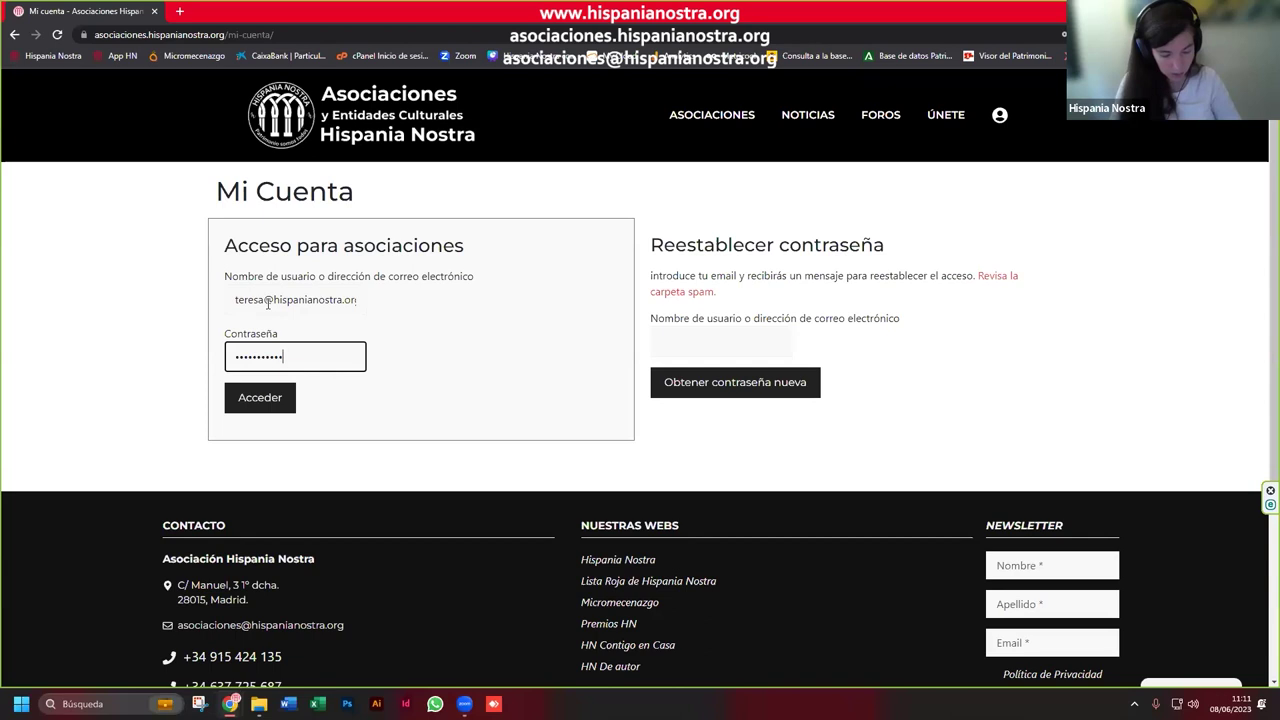
type("••")
key("Return")
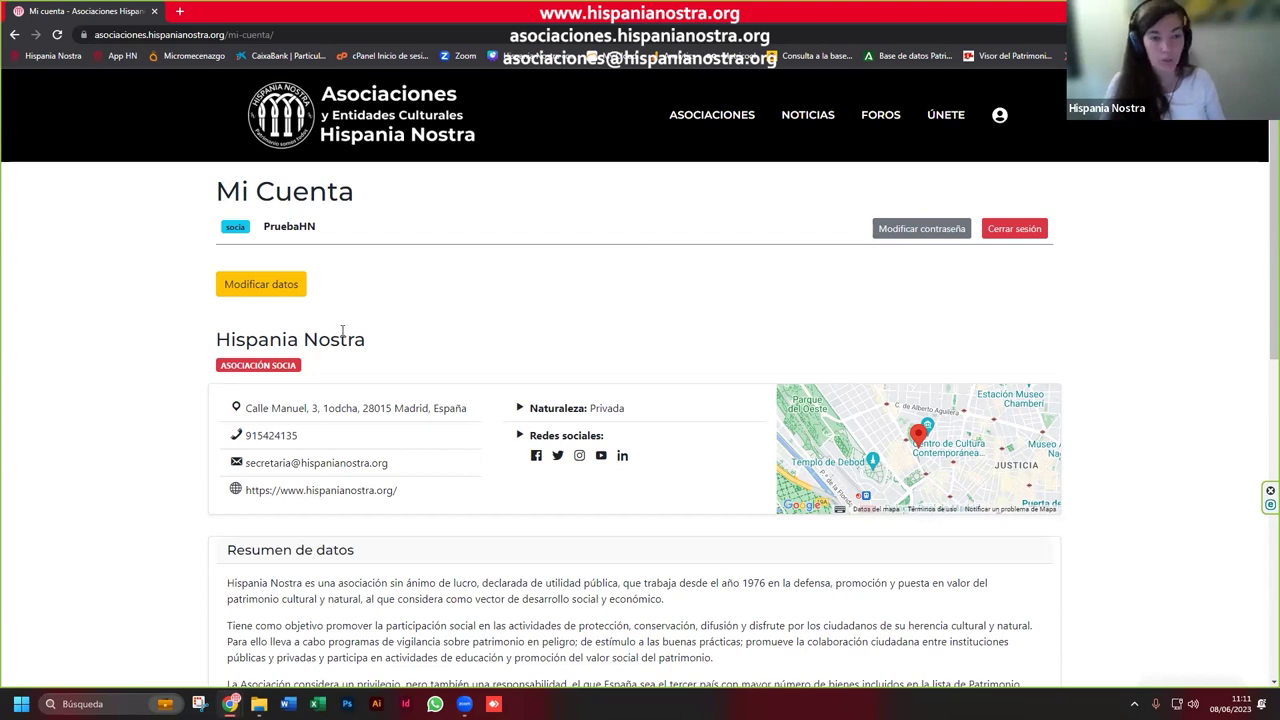
Step: Open ASOCIACIONES in a new tab and scroll down to the directory filters
scroll(342, 330, "down", 1)
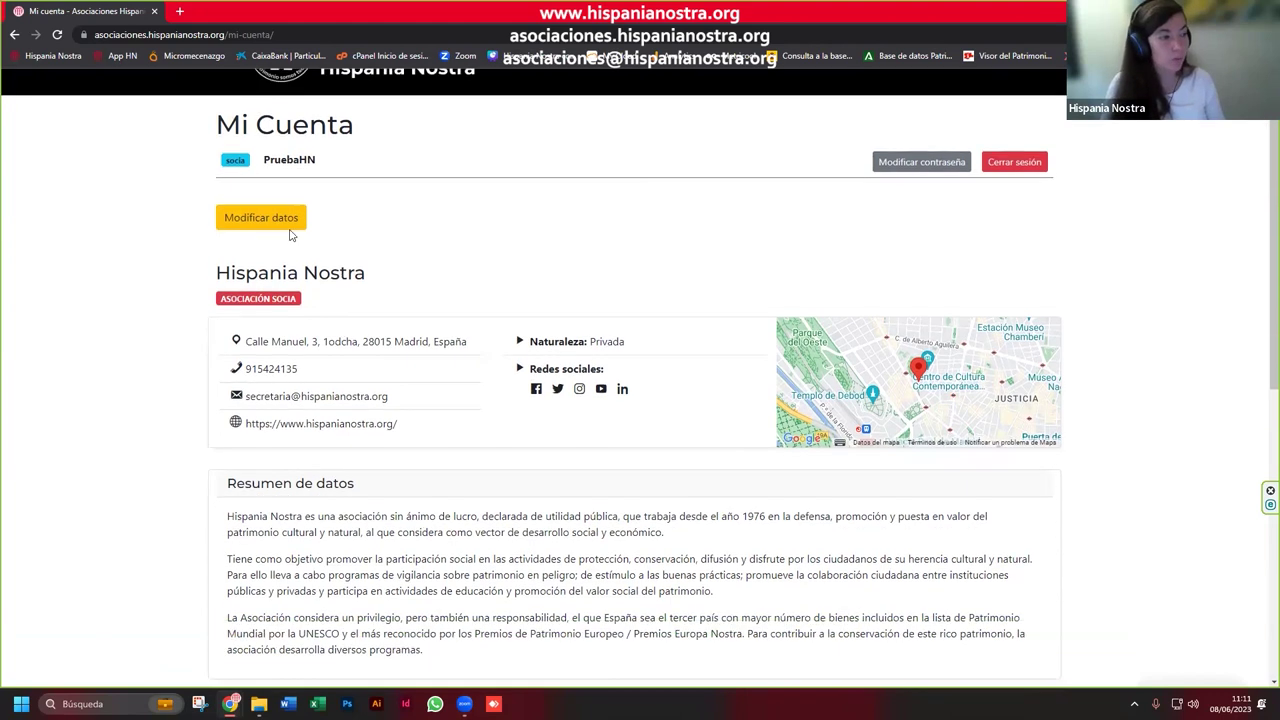
scroll(425, 440, "up", 1)
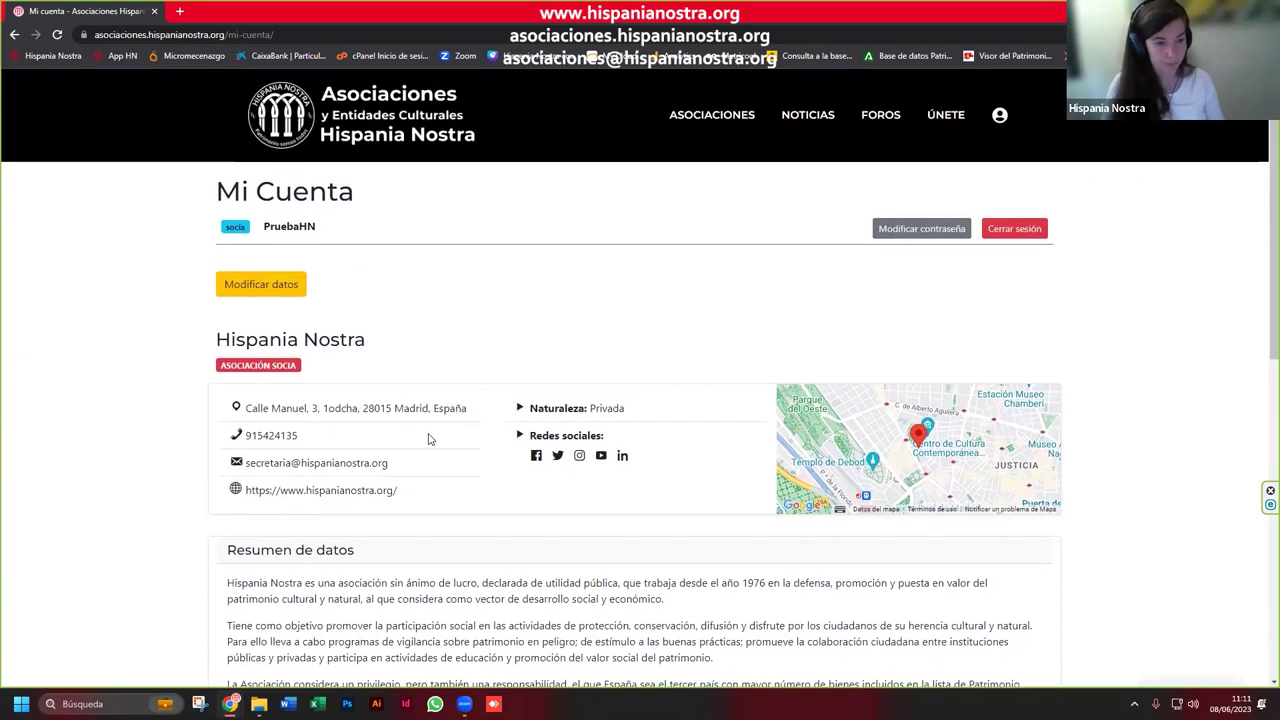
right_click(703, 121)
left_click(714, 127)
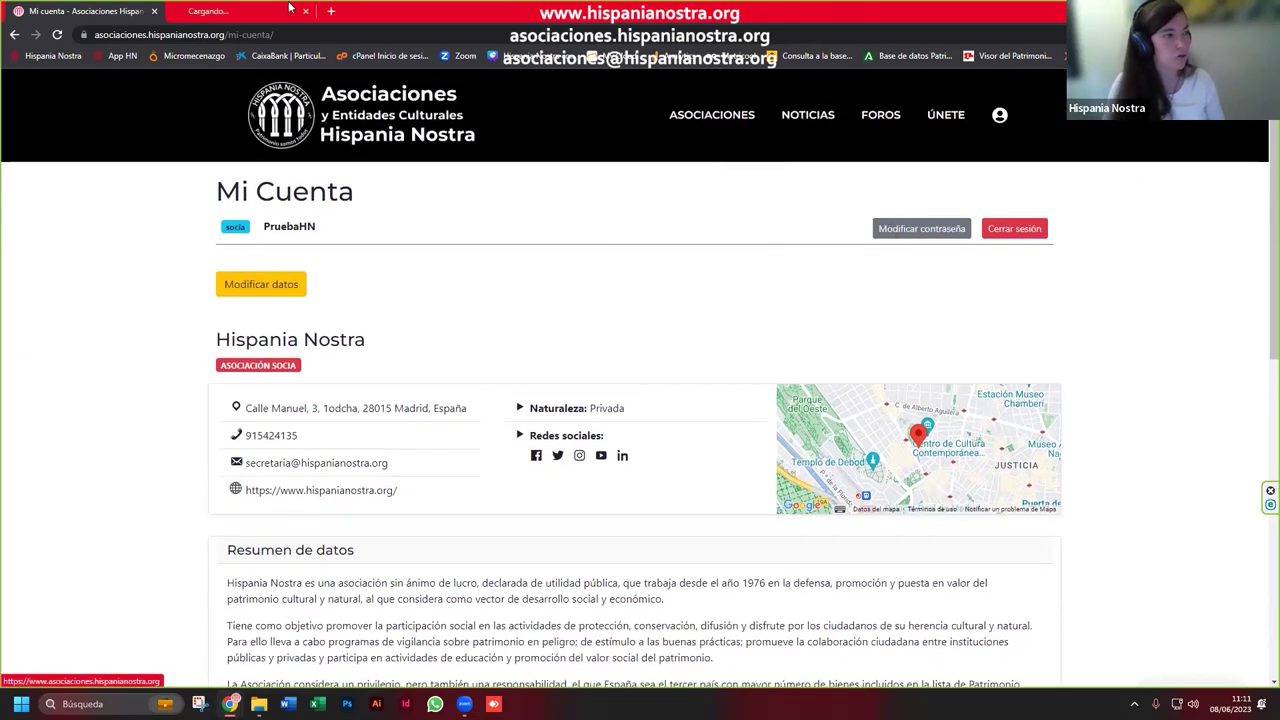
left_click(220, 11)
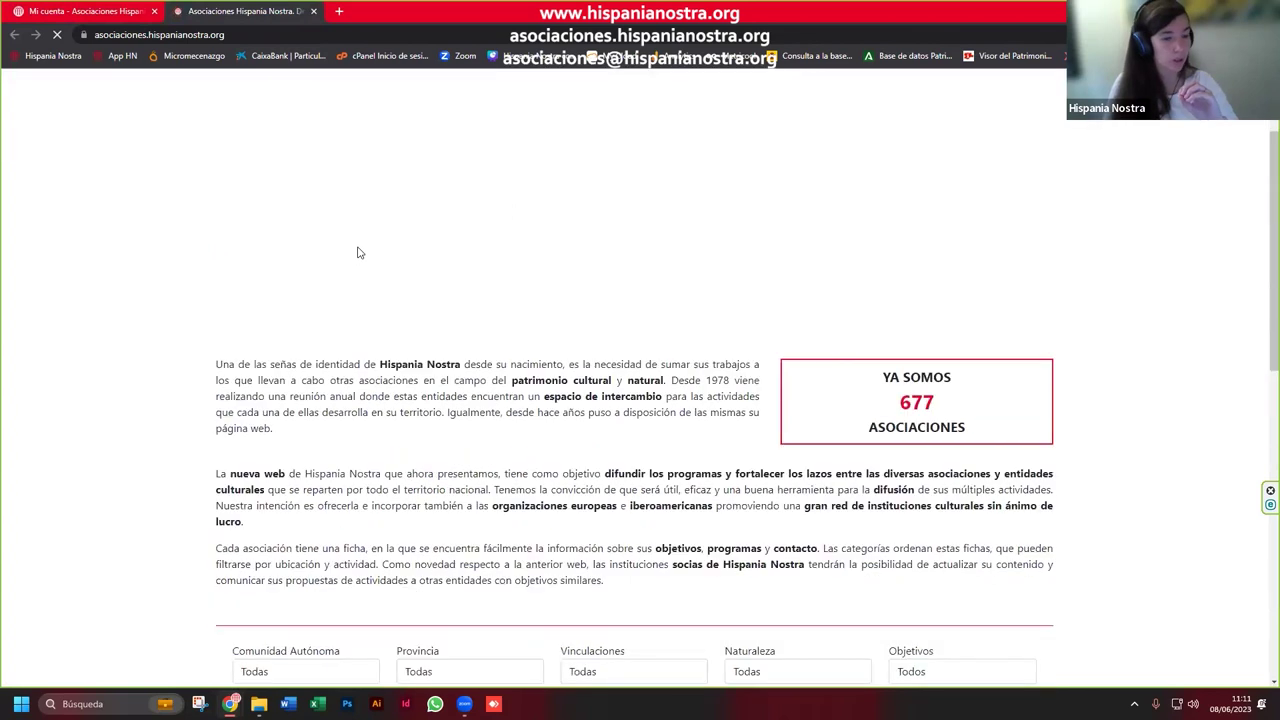
scroll(358, 252, "down", 5)
scroll(358, 252, "down", 2)
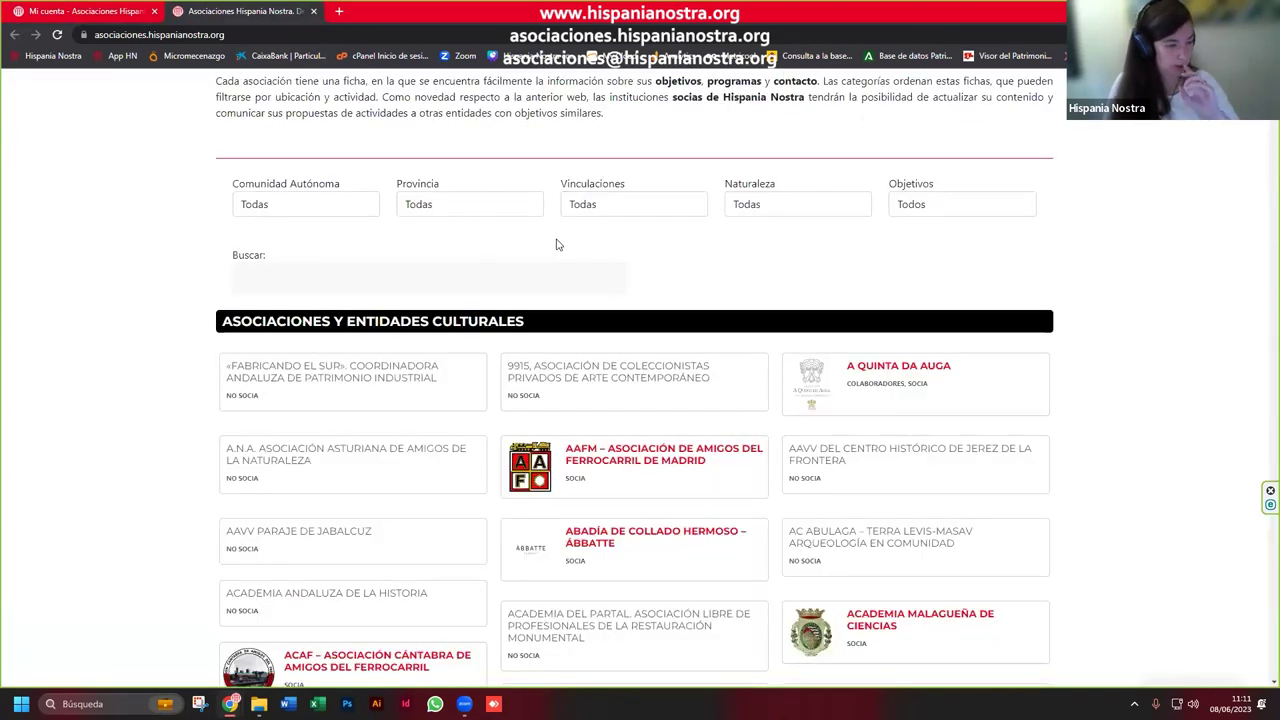
Step: Open the Abadía de Collado Hermoso – ÁBBATTE profile and read its summary
left_click(665, 540)
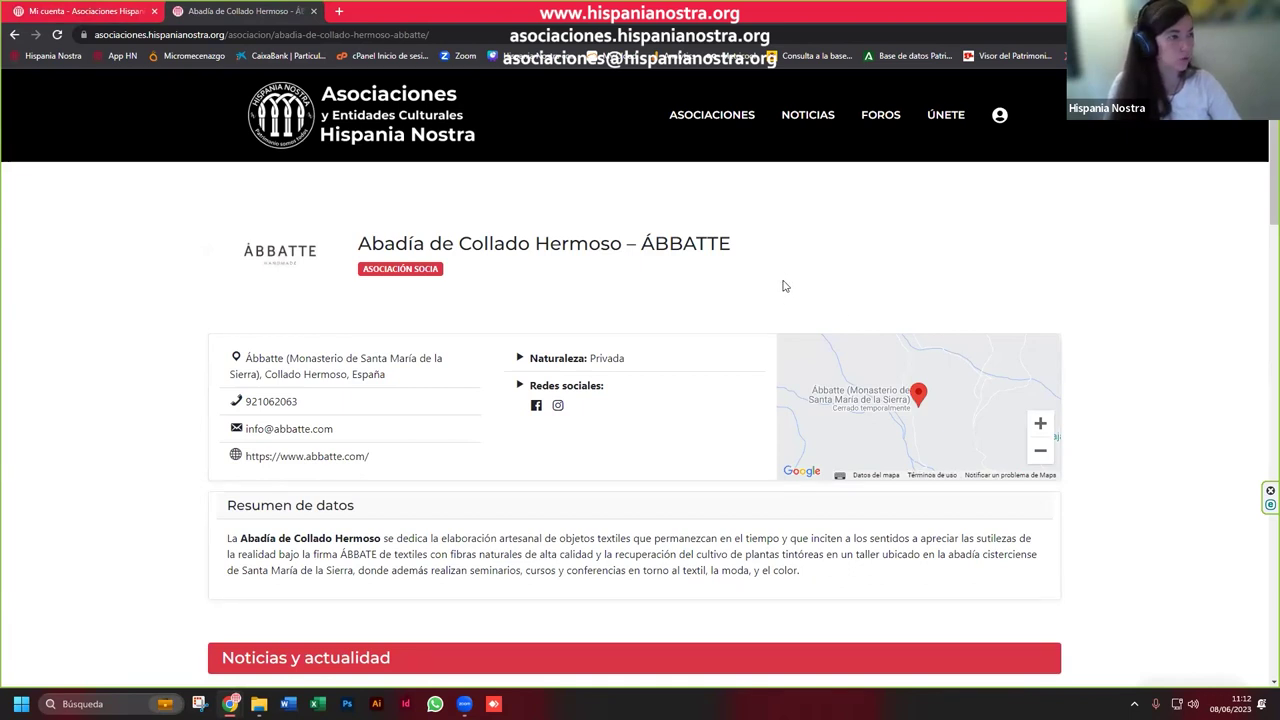
scroll(781, 286, "down", 1)
scroll(776, 287, "up", 1)
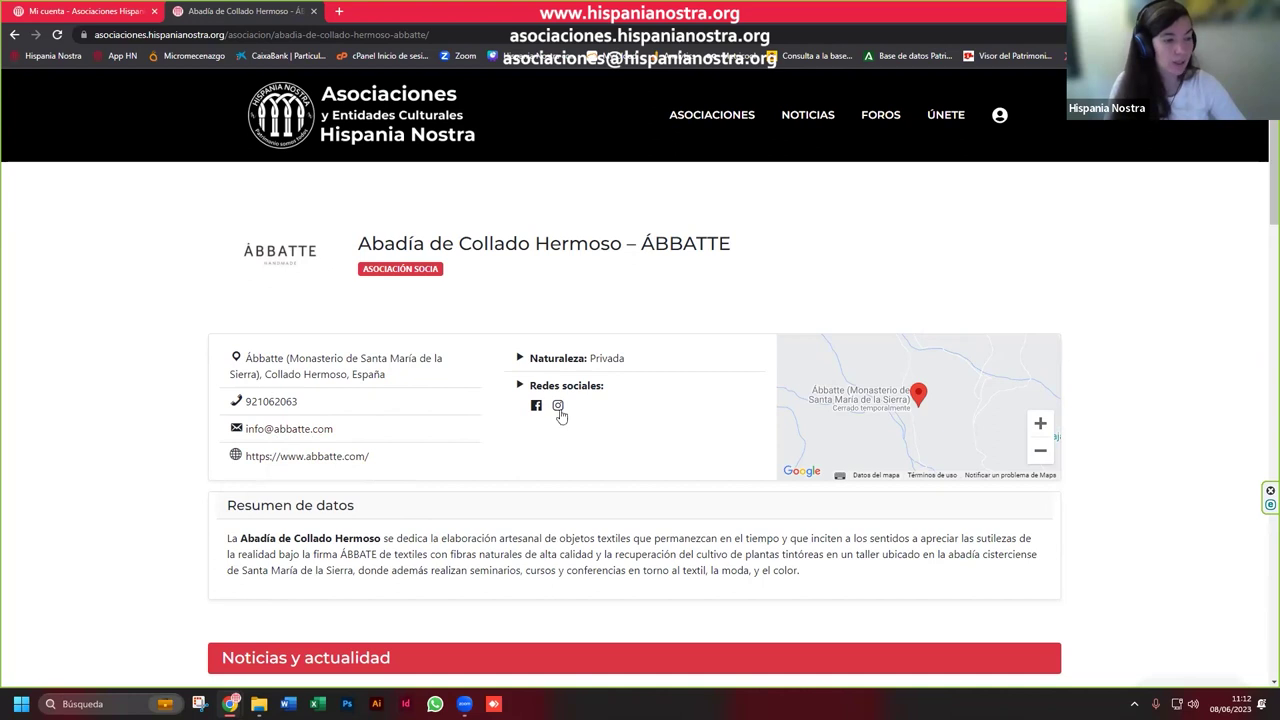
scroll(578, 527, "down", 1)
left_click_drag(803, 440, 210, 415)
left_click(308, 424)
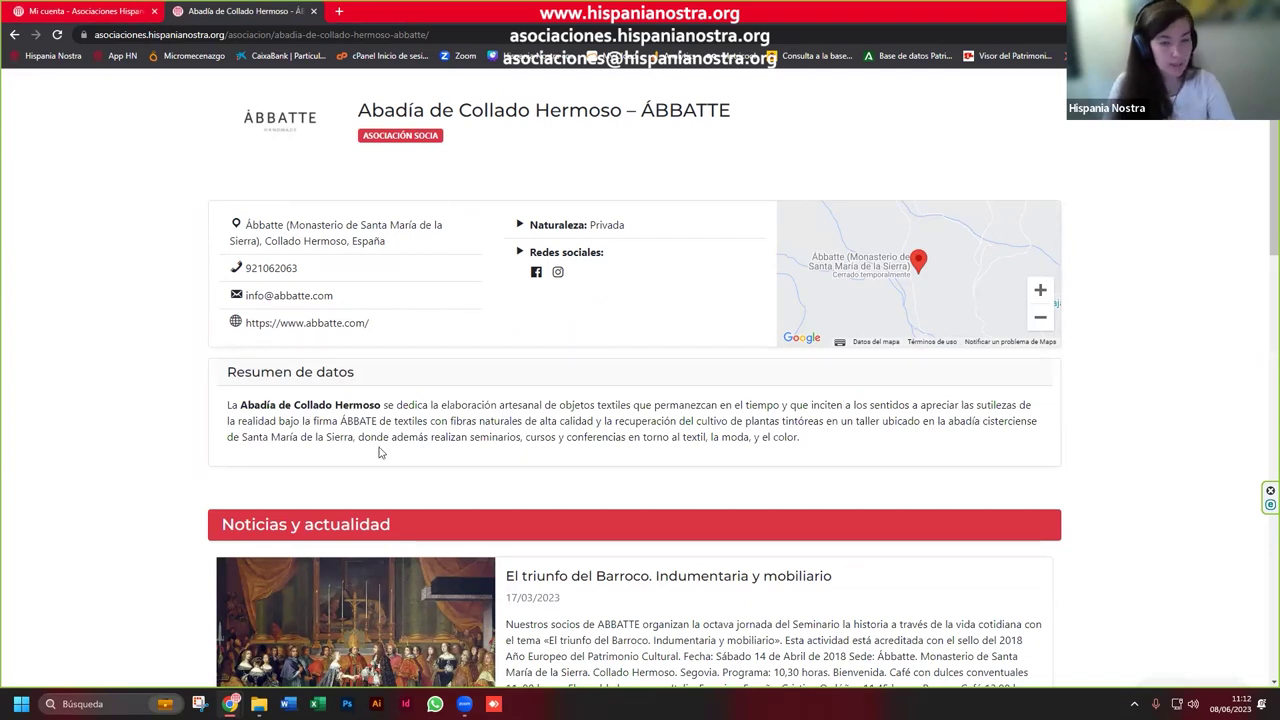
Step: Scroll through ÁBBATTE's news items, including Índigo, then go back to the associations list
scroll(378, 452, "down", 1)
scroll(381, 452, "down", 2)
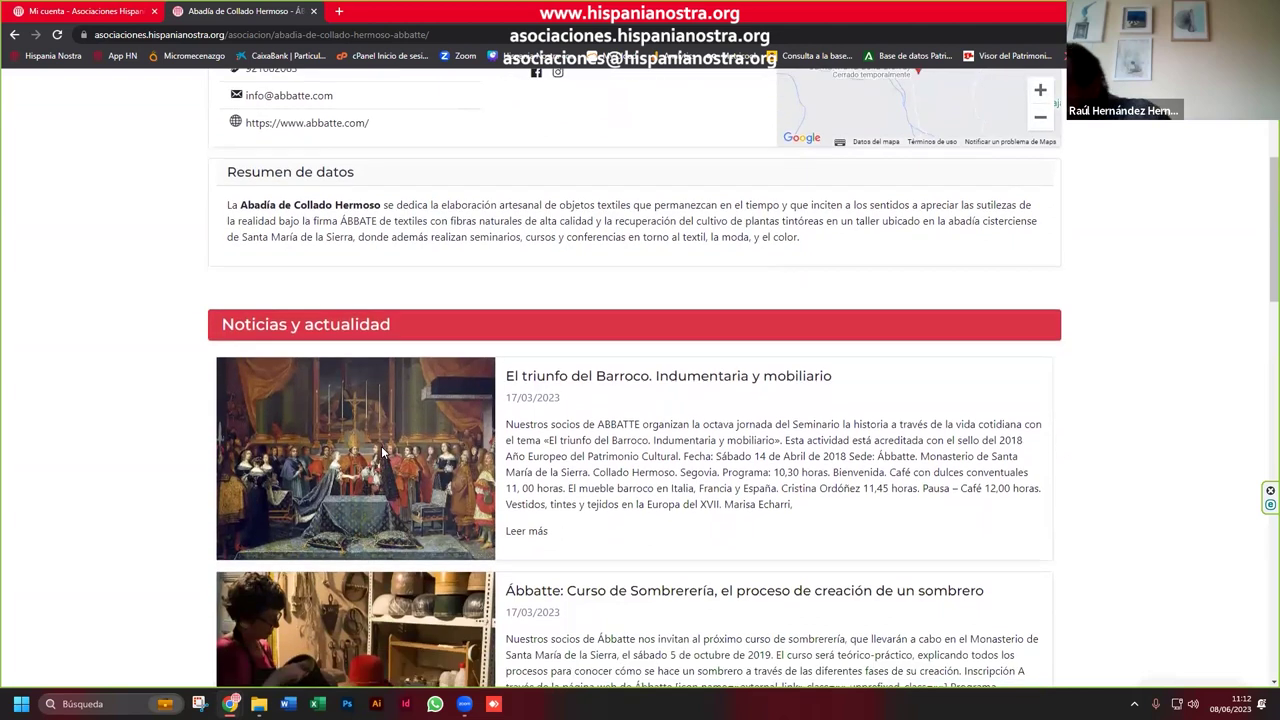
scroll(381, 451, "down", 2)
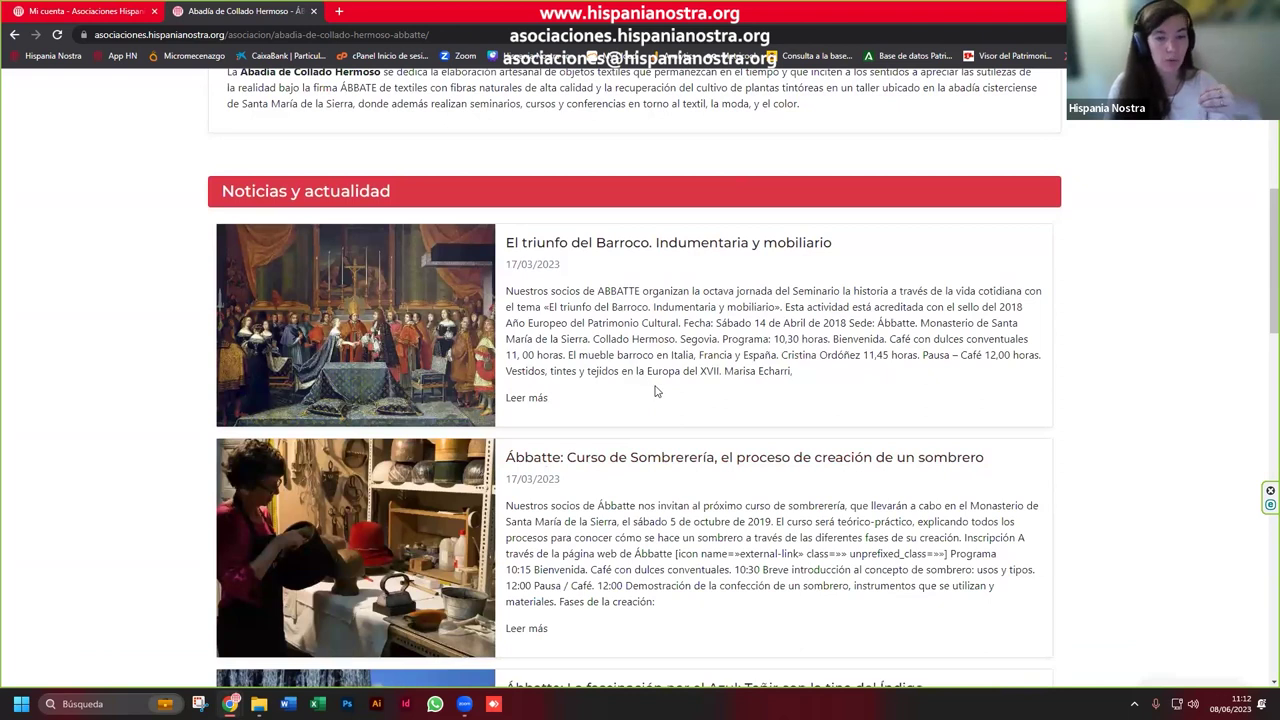
scroll(657, 394, "down", 1)
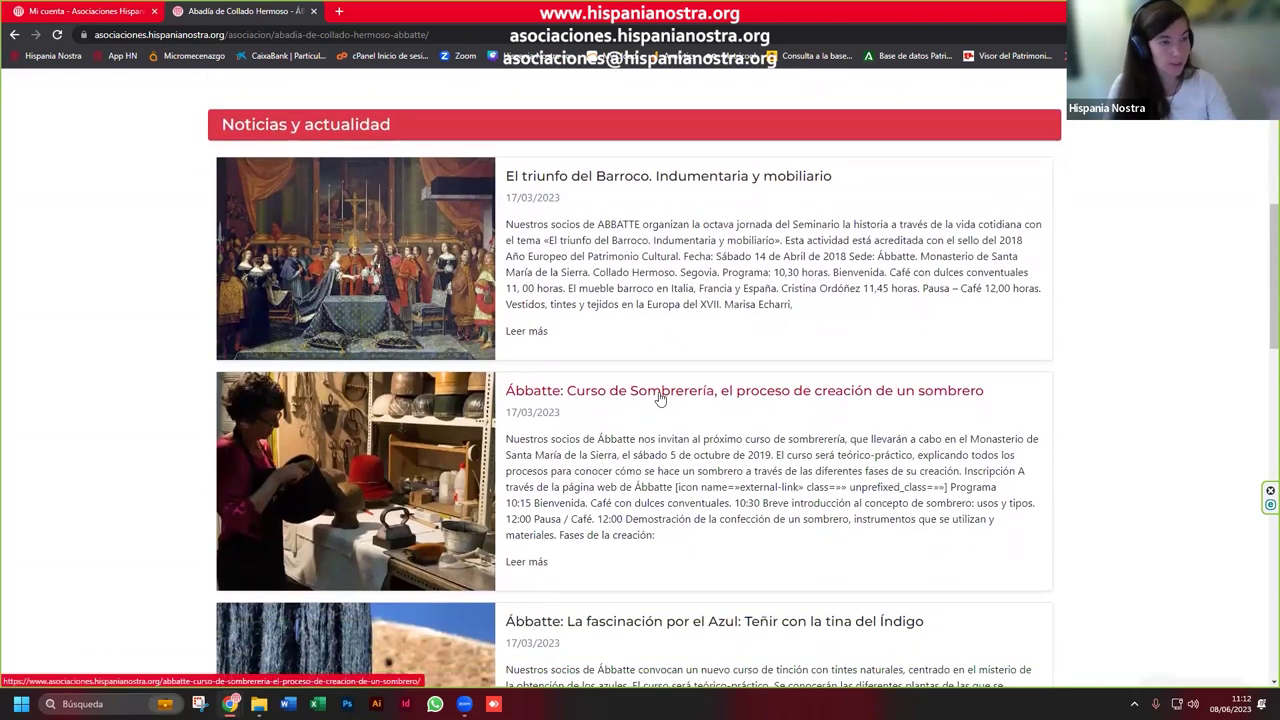
scroll(659, 398, "down", 9)
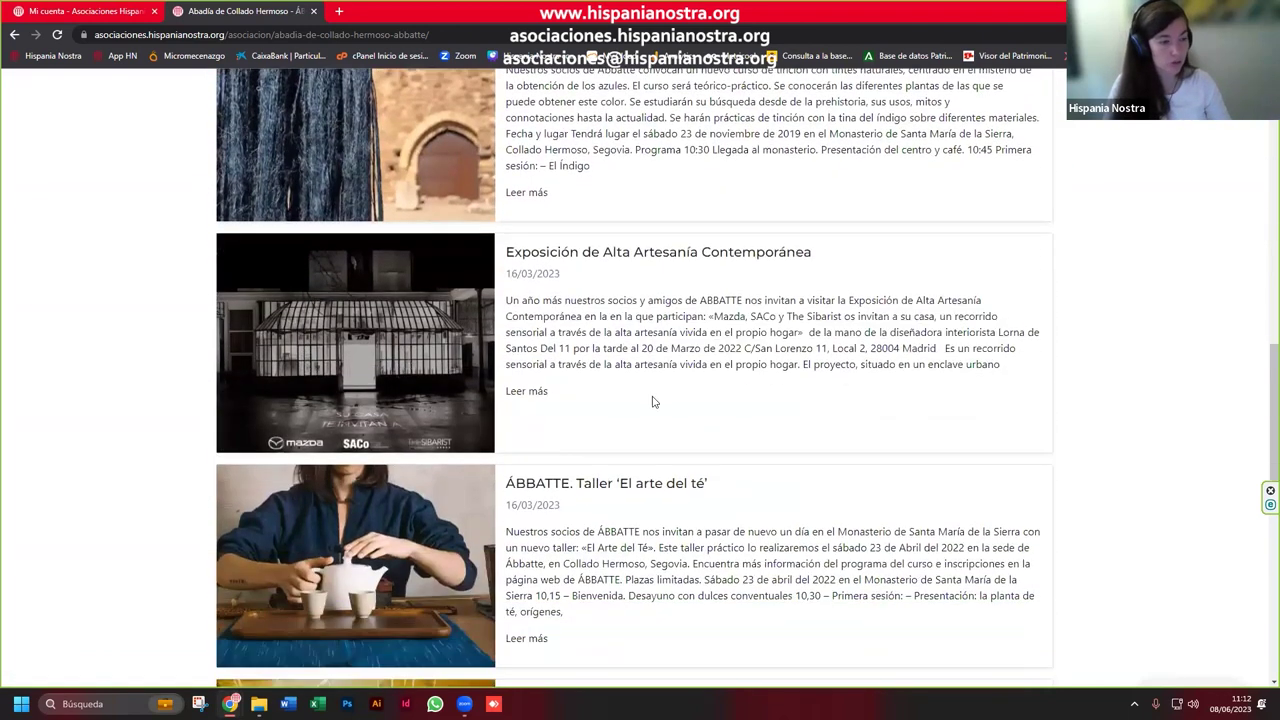
scroll(652, 401, "down", 7)
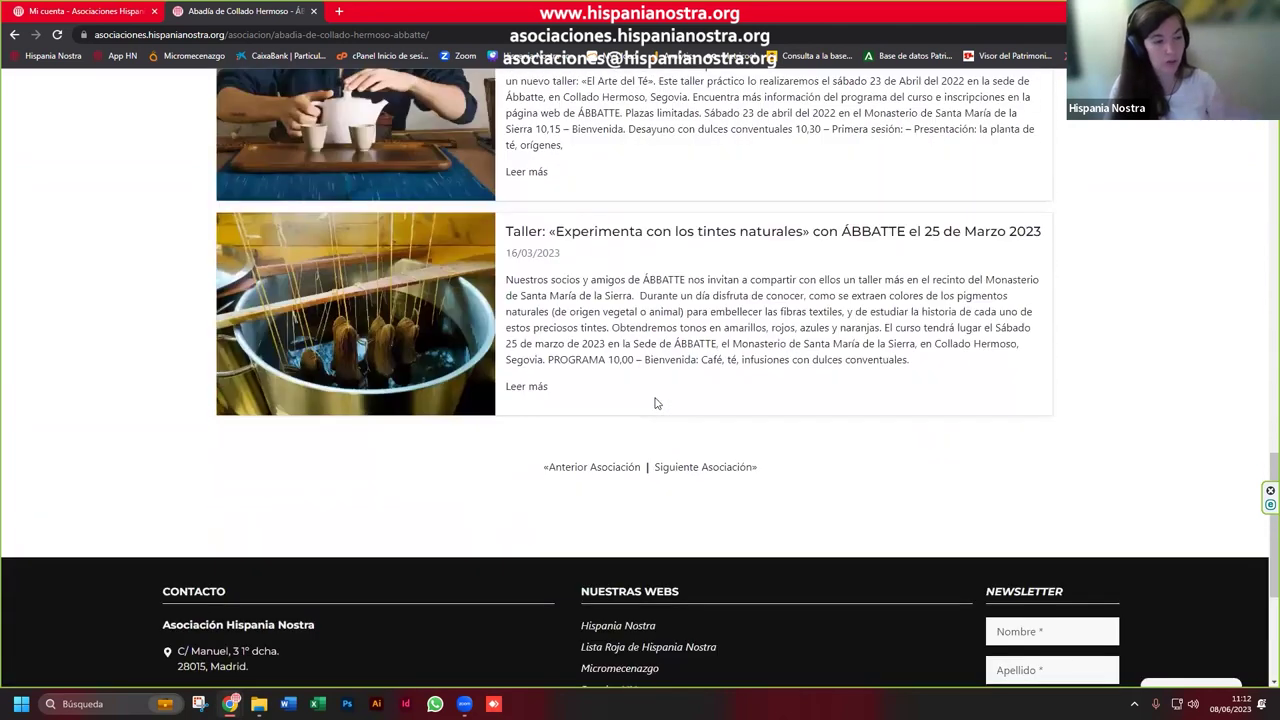
scroll(728, 460, "up", 1)
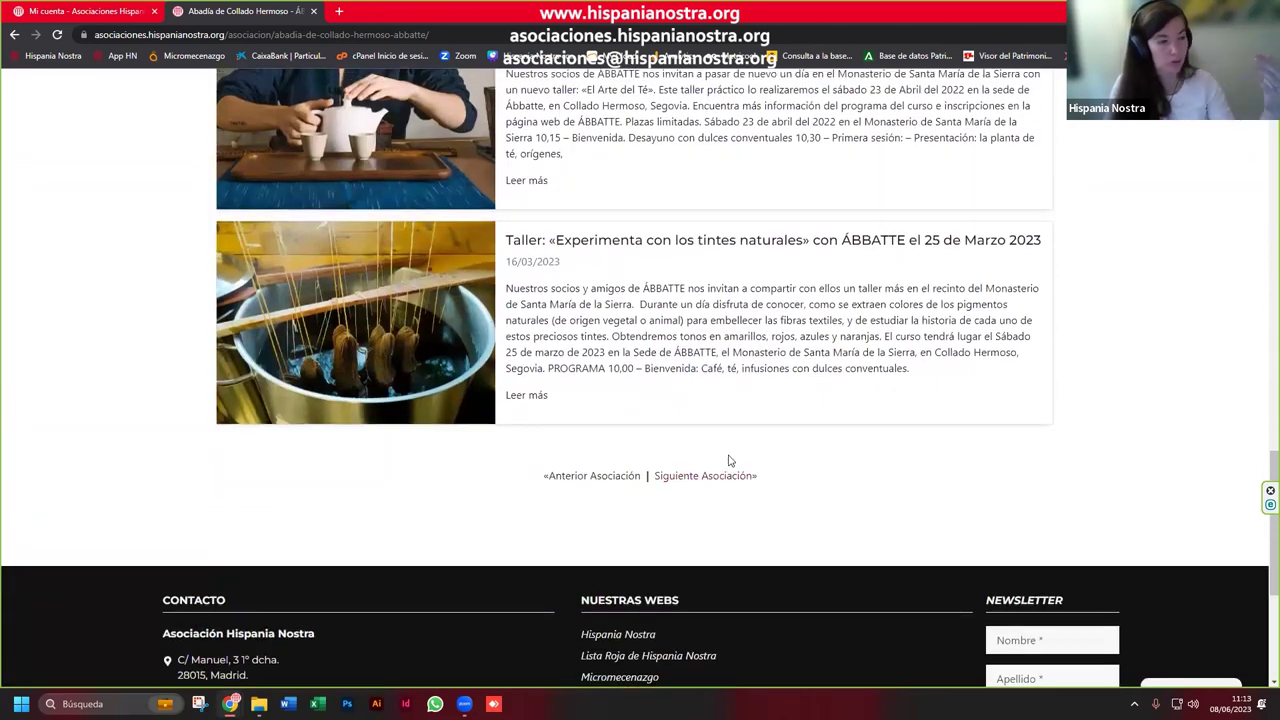
scroll(728, 460, "up", 13)
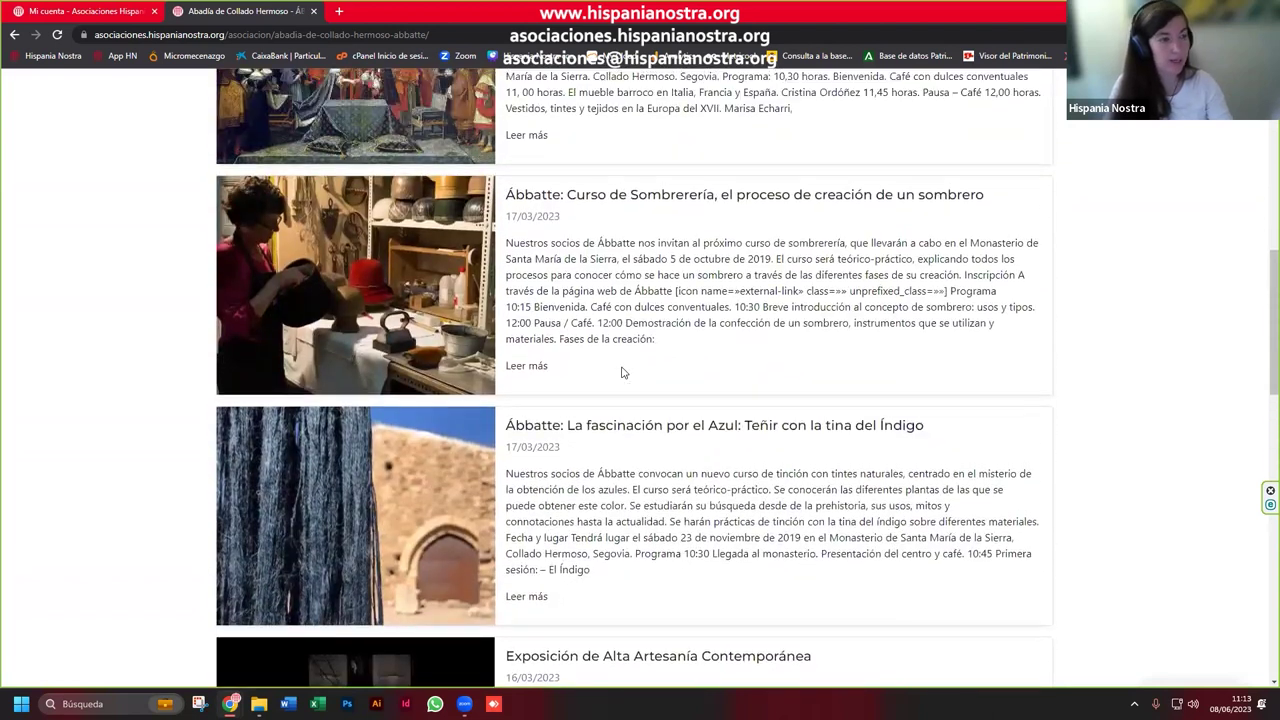
scroll(621, 372, "up", 3)
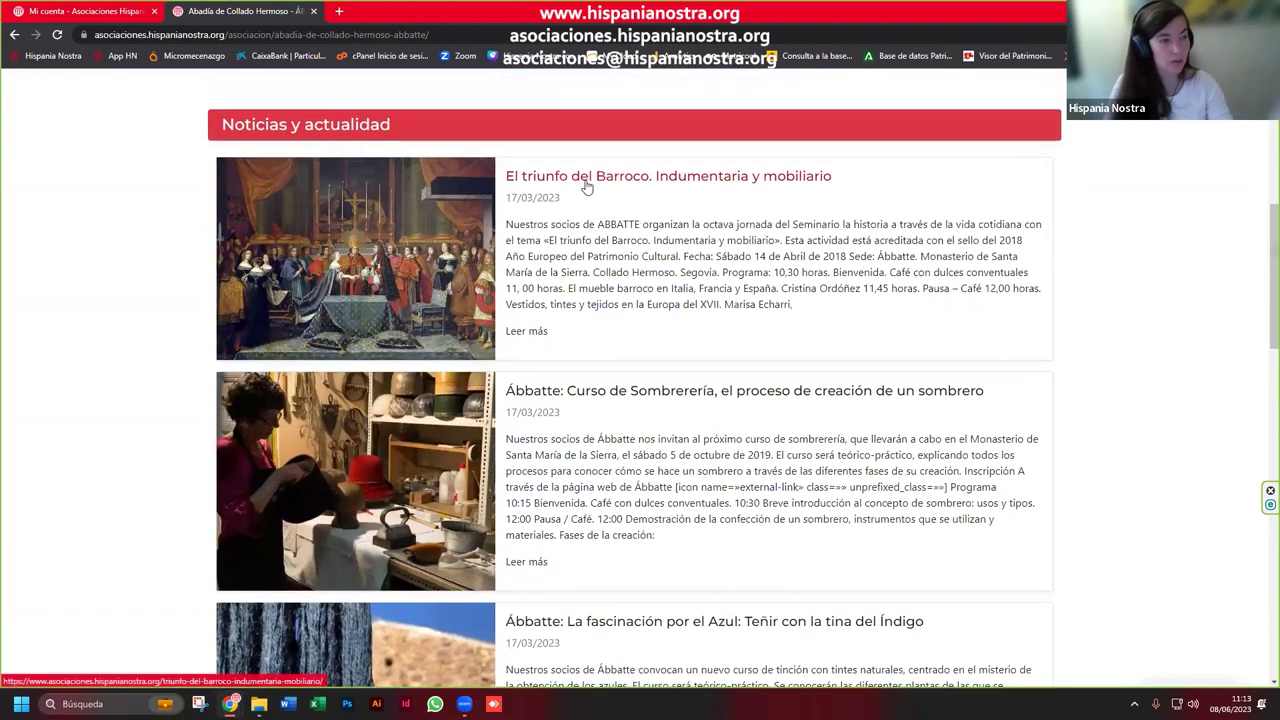
scroll(657, 430, "down", 2)
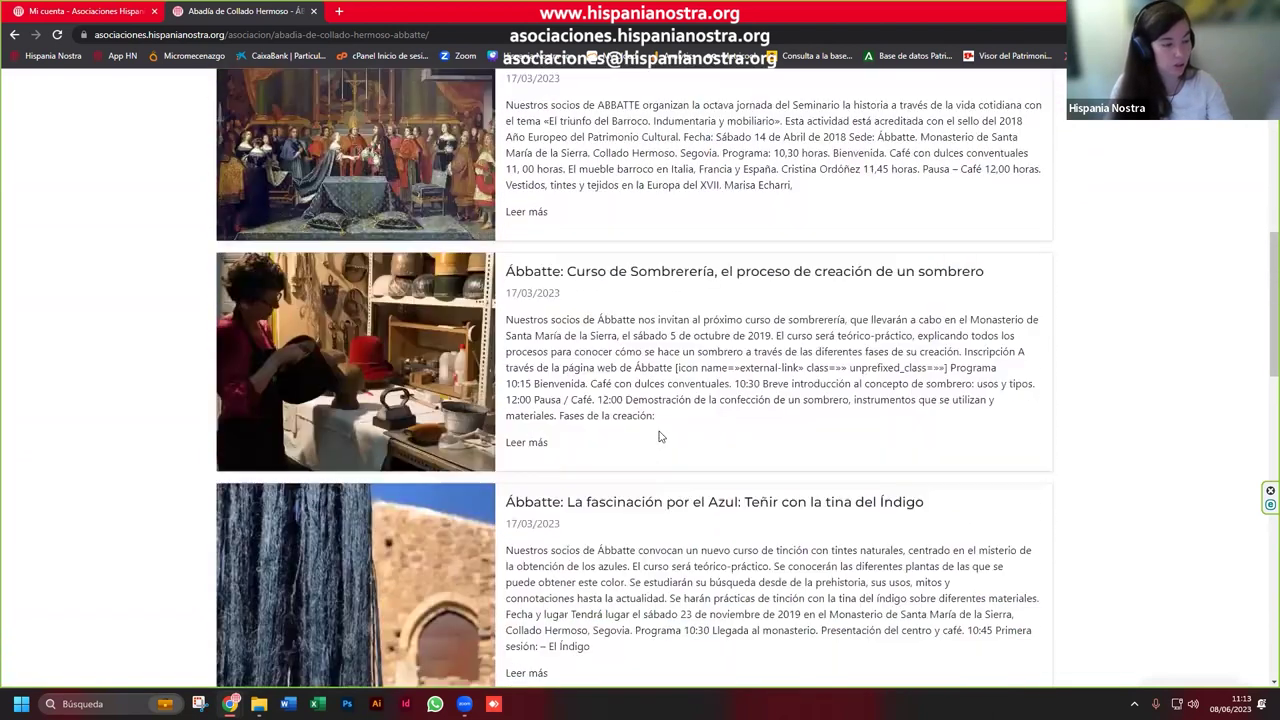
scroll(662, 450, "down", 3)
left_click_drag(548, 310, 508, 309)
scroll(578, 334, "up", 2)
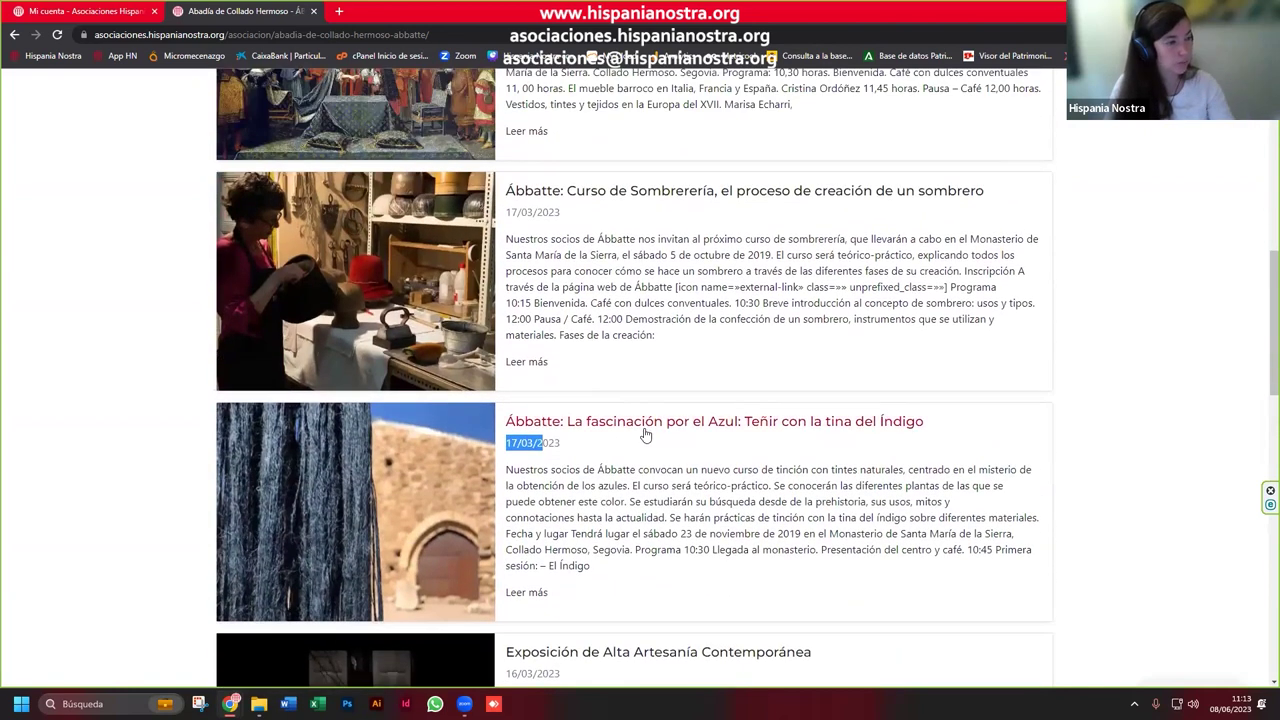
scroll(660, 428, "up", 3)
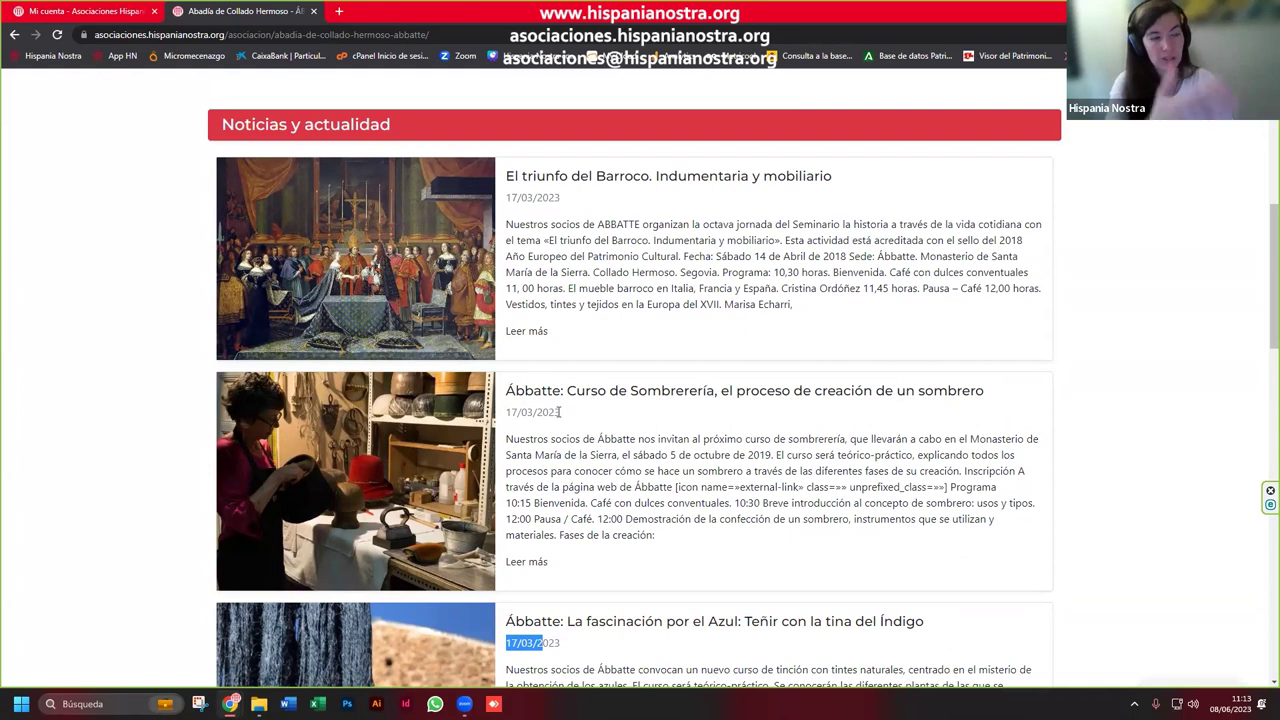
scroll(564, 433, "up", 2)
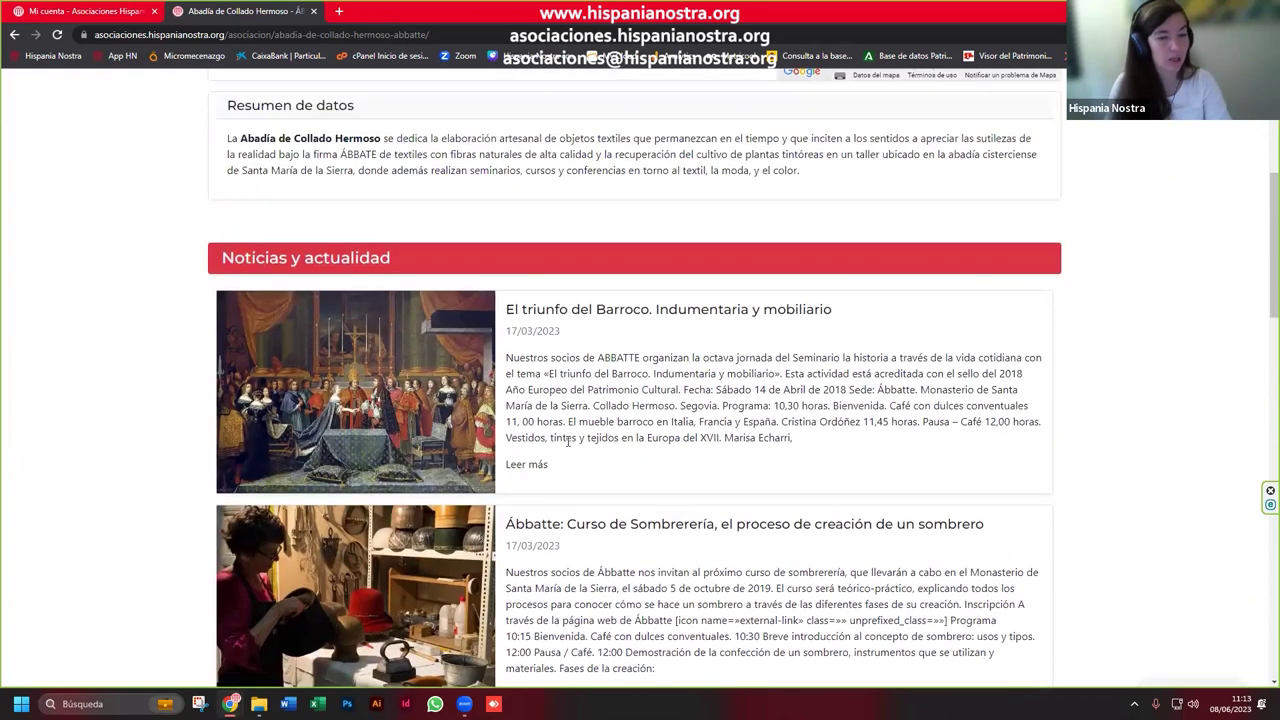
scroll(620, 462, "up", 5)
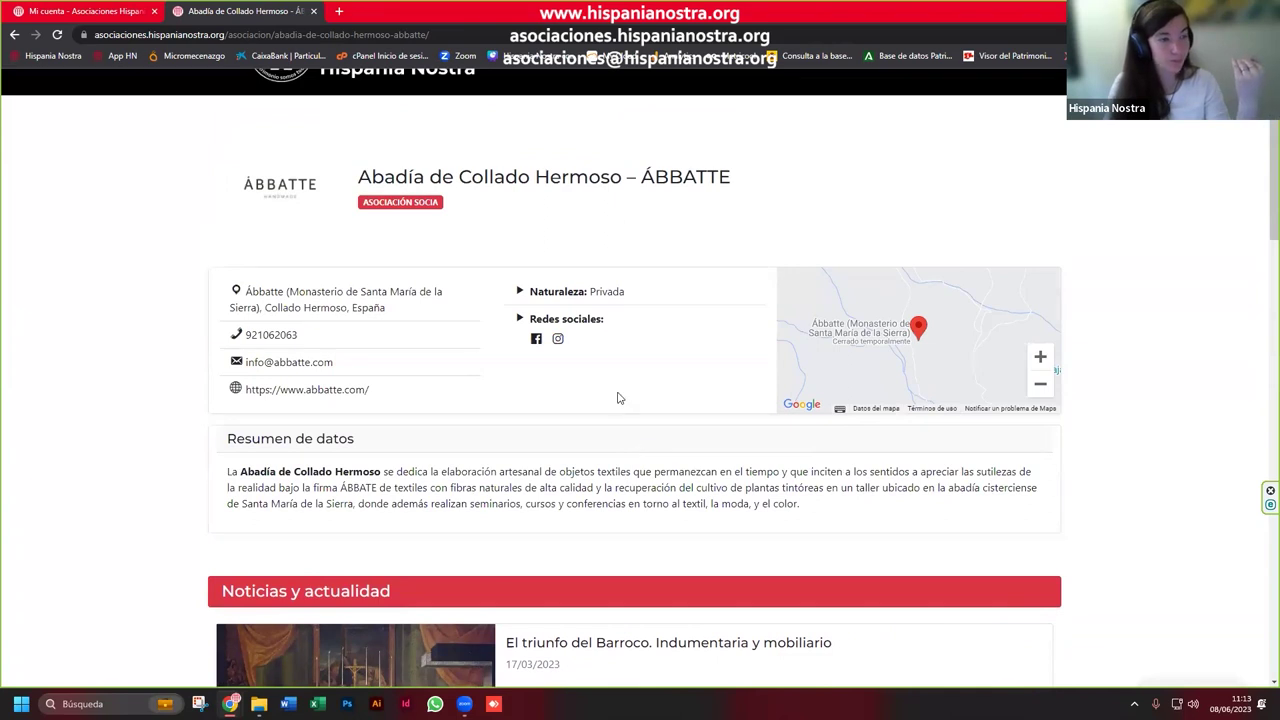
left_click(14, 35)
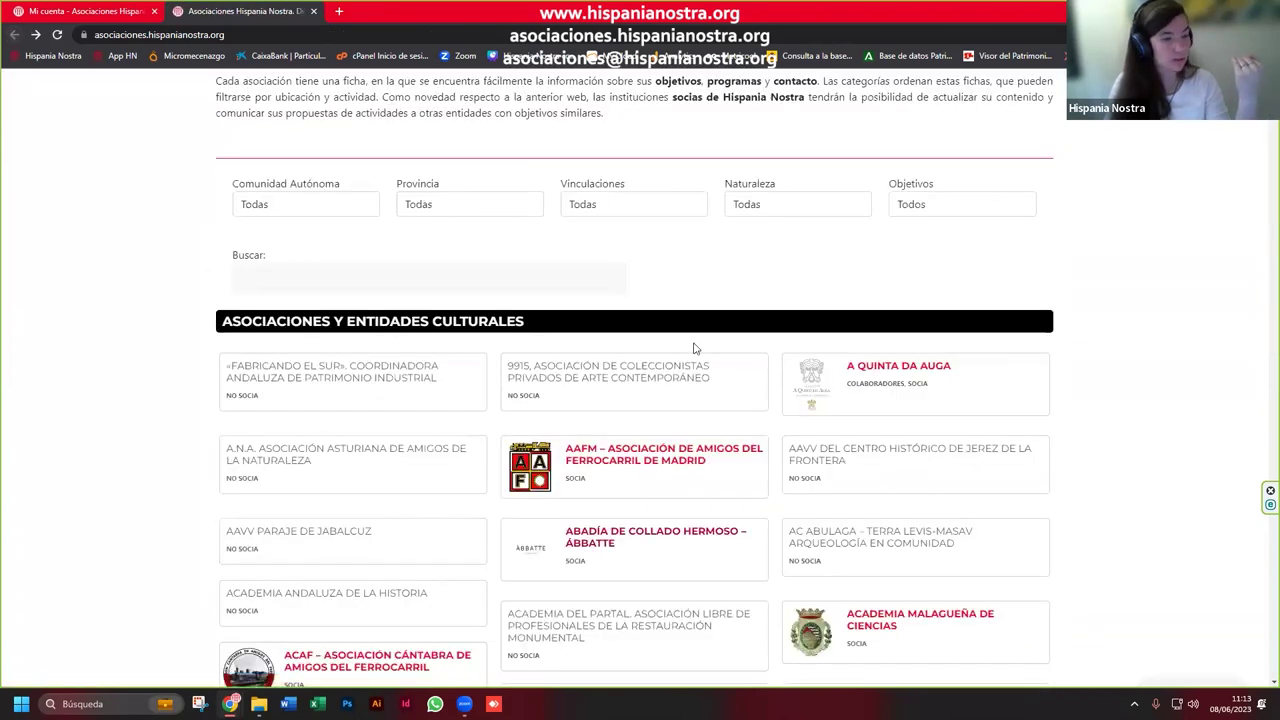
Step: Open the Sevilla-based «Fabricando el Sur» Coordinadora Andaluza de Patrimonio Industrial profile
left_click(357, 383)
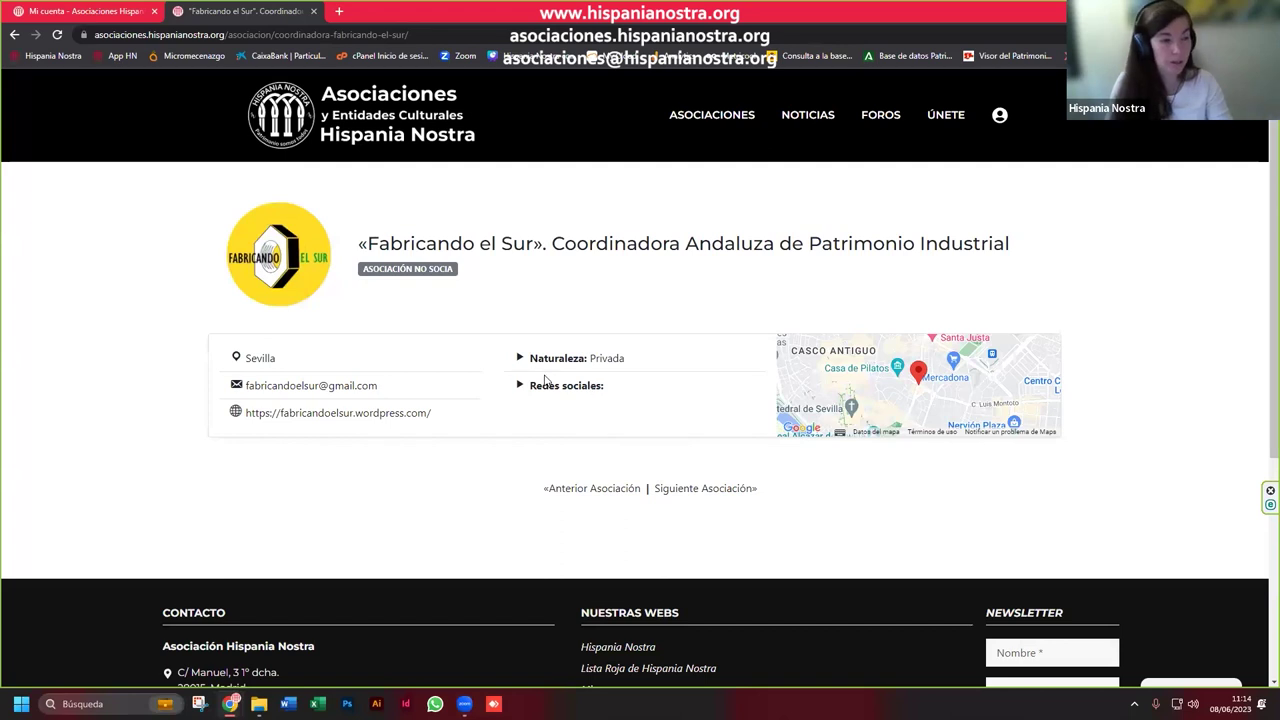
Step: Switch to the Mi cuenta tab with the Hispania Nostra profile and scroll slightly
left_click(62, 16)
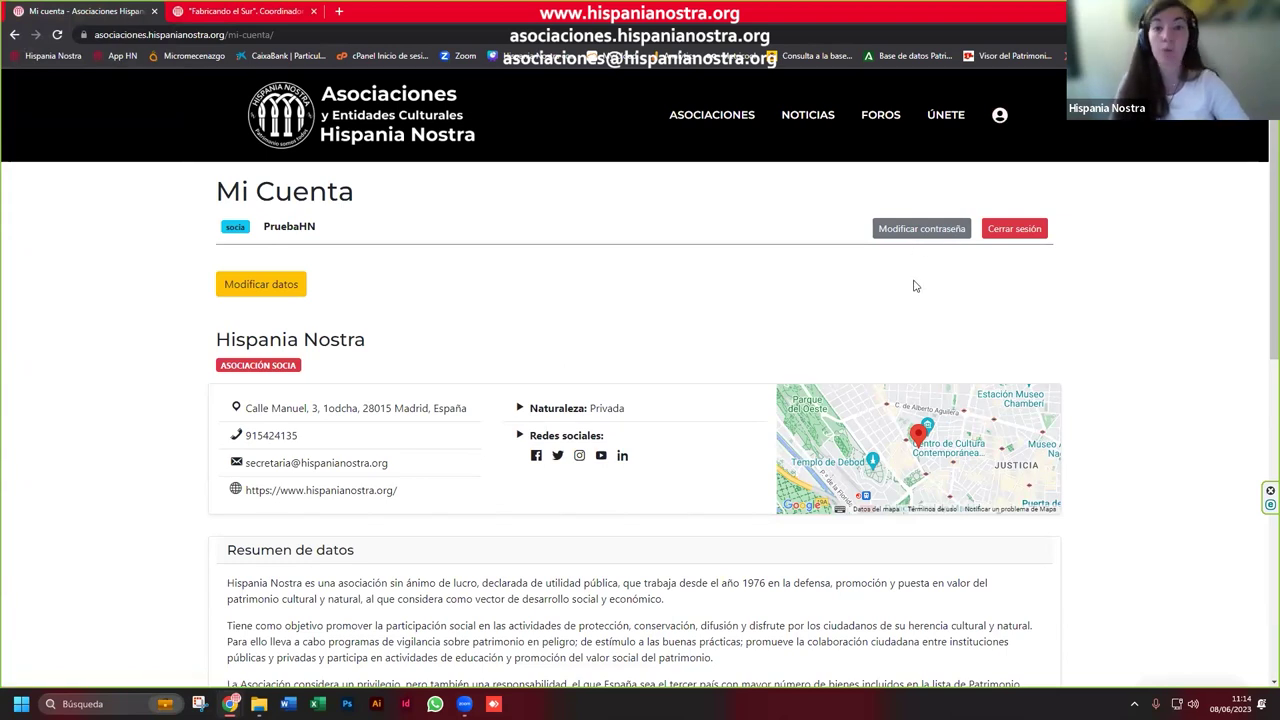
scroll(915, 288, "down", 1)
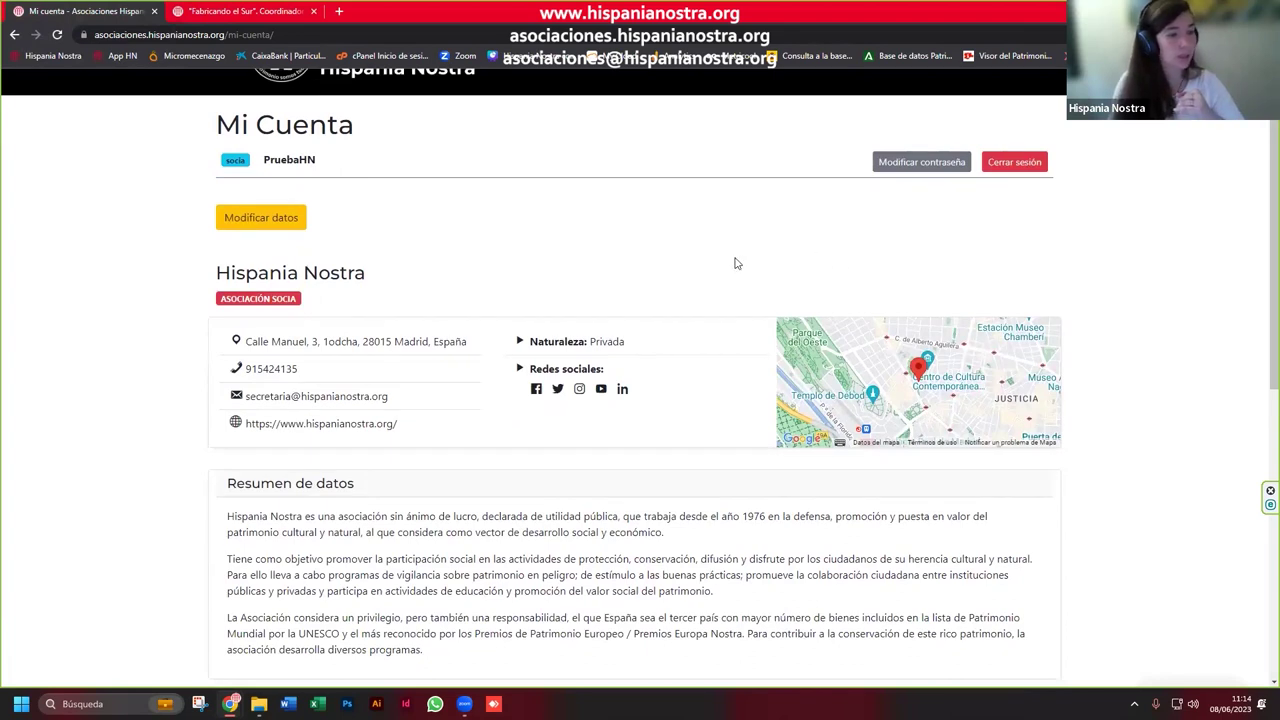
Step: Edit the profile and change the floor notation after '1' in Ubicación to 'º'
left_click(276, 219)
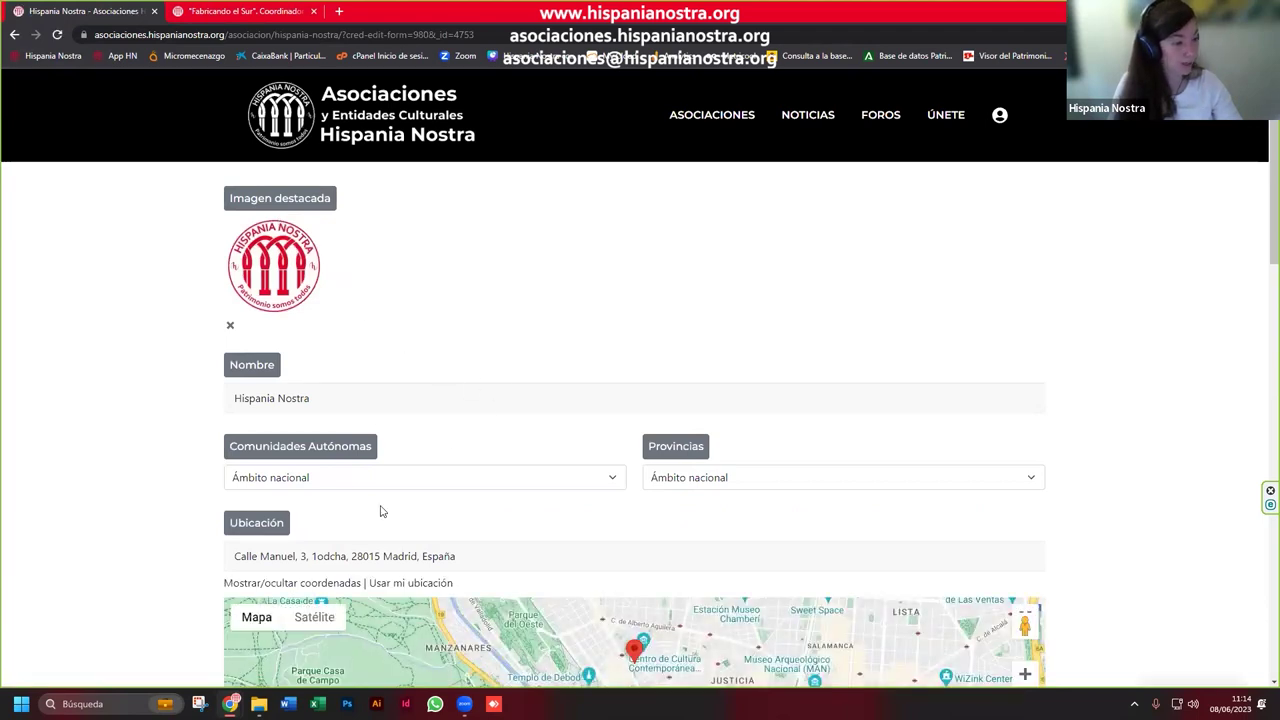
left_click(324, 556)
key("BackSpace")
type("ª")
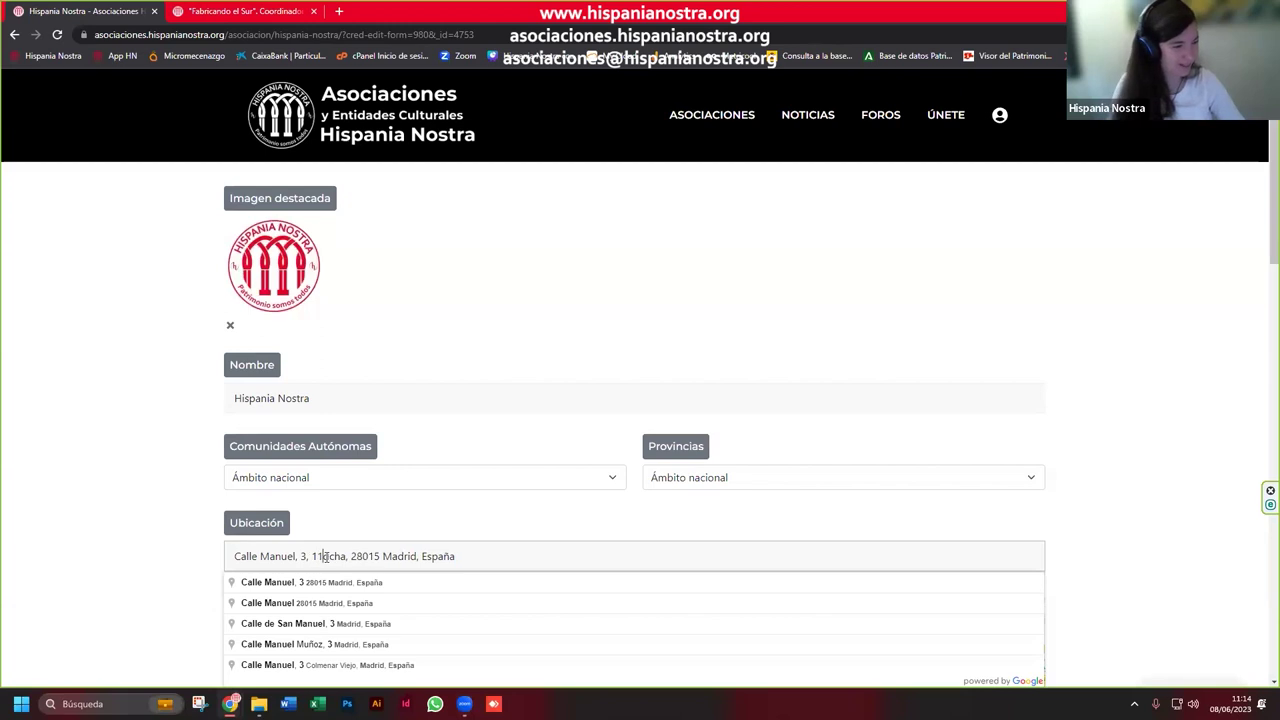
key("BackSpace")
type("º")
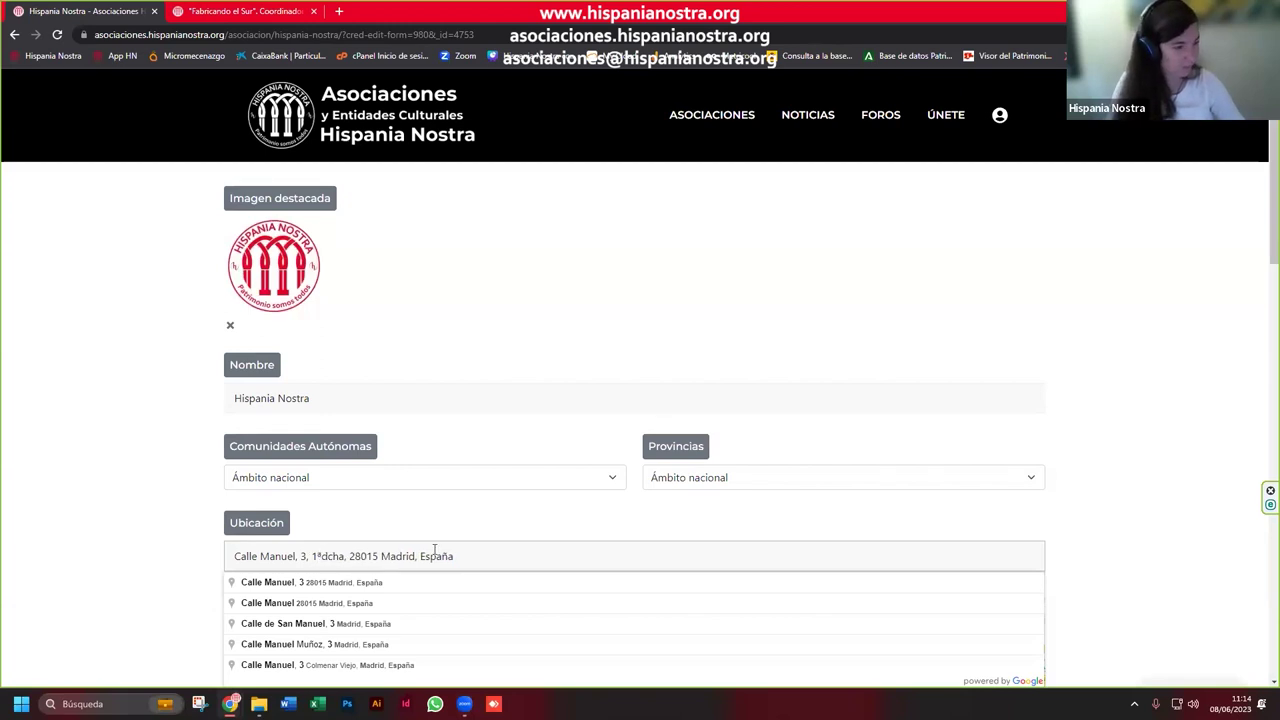
left_click(119, 585)
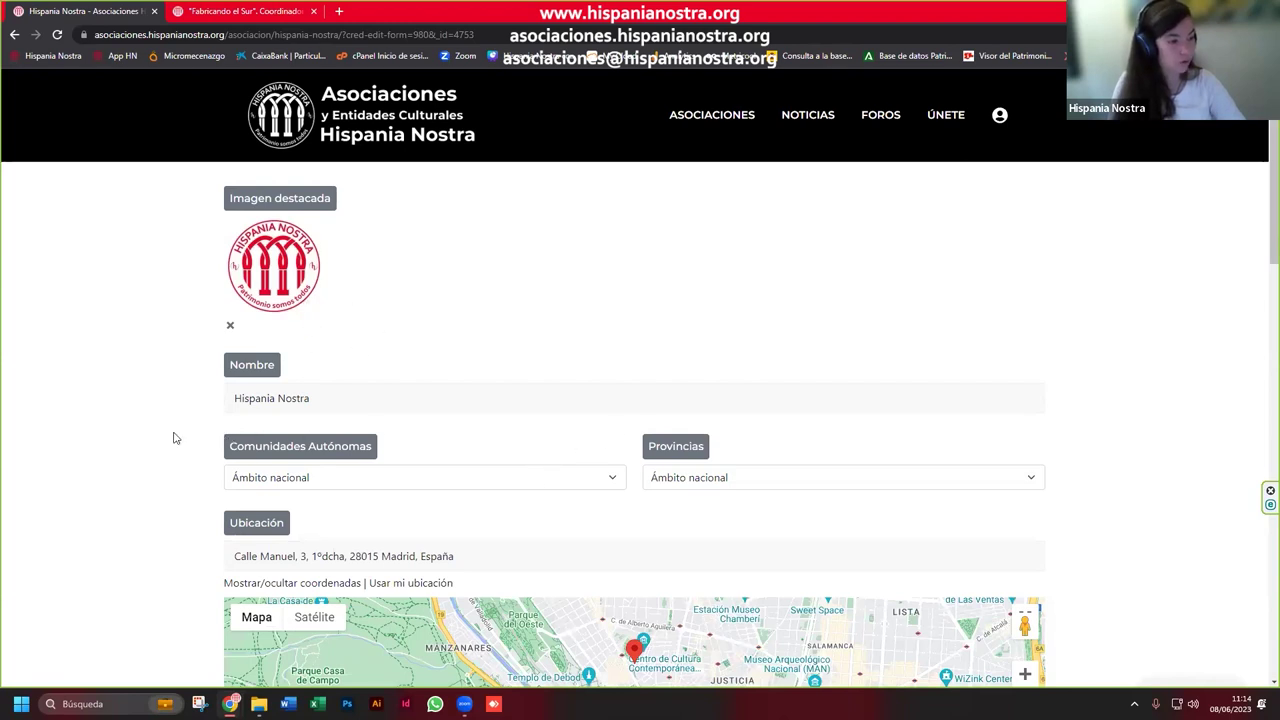
Step: Scroll through the rest of the form and save the profile with Guardar
scroll(230, 340, "down", 2)
left_click_drag(334, 264, 221, 278)
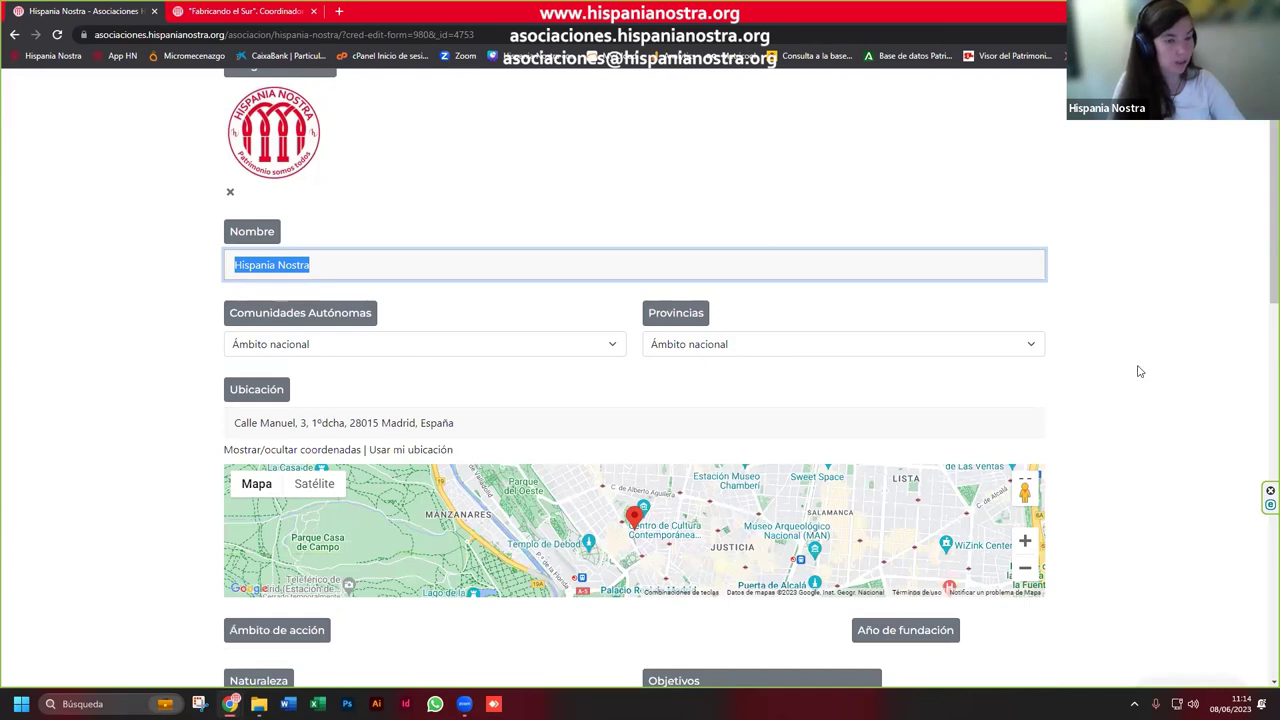
scroll(414, 317, "down", 2)
scroll(133, 506, "down", 1)
scroll(200, 495, "down", 1)
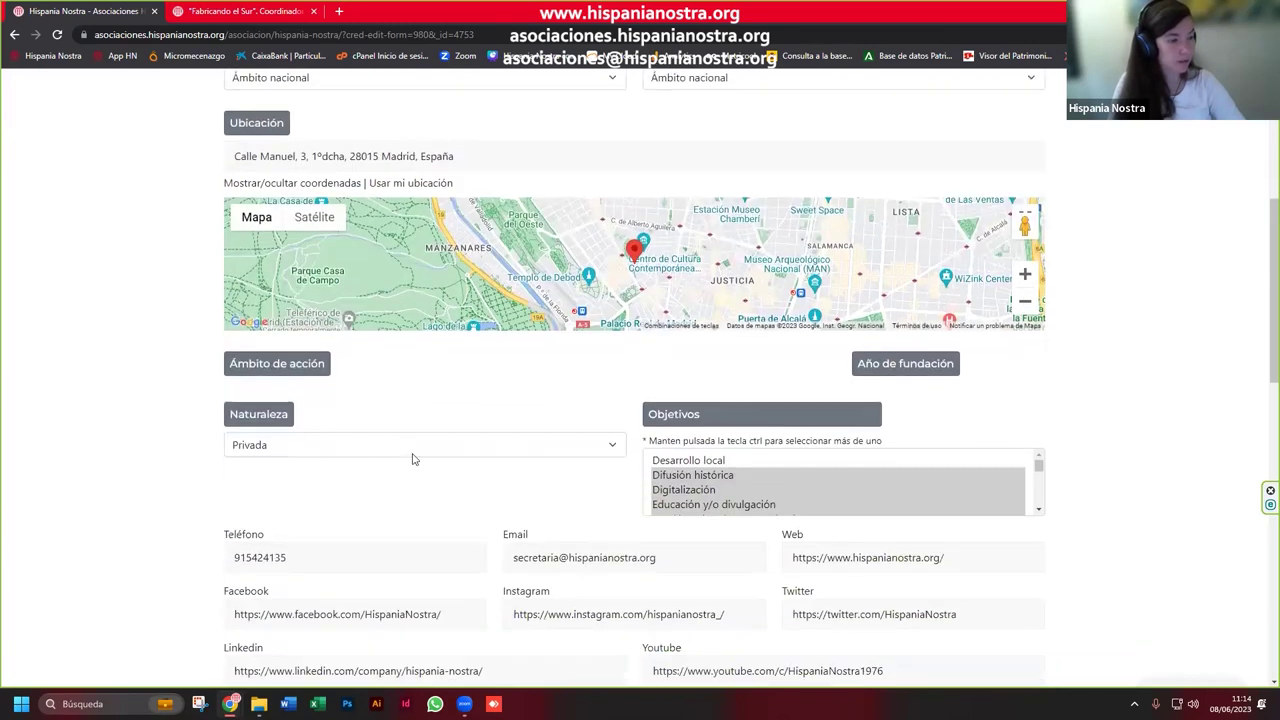
scroll(900, 450, "down", 1)
left_click_drag(1040, 399, 1113, 363)
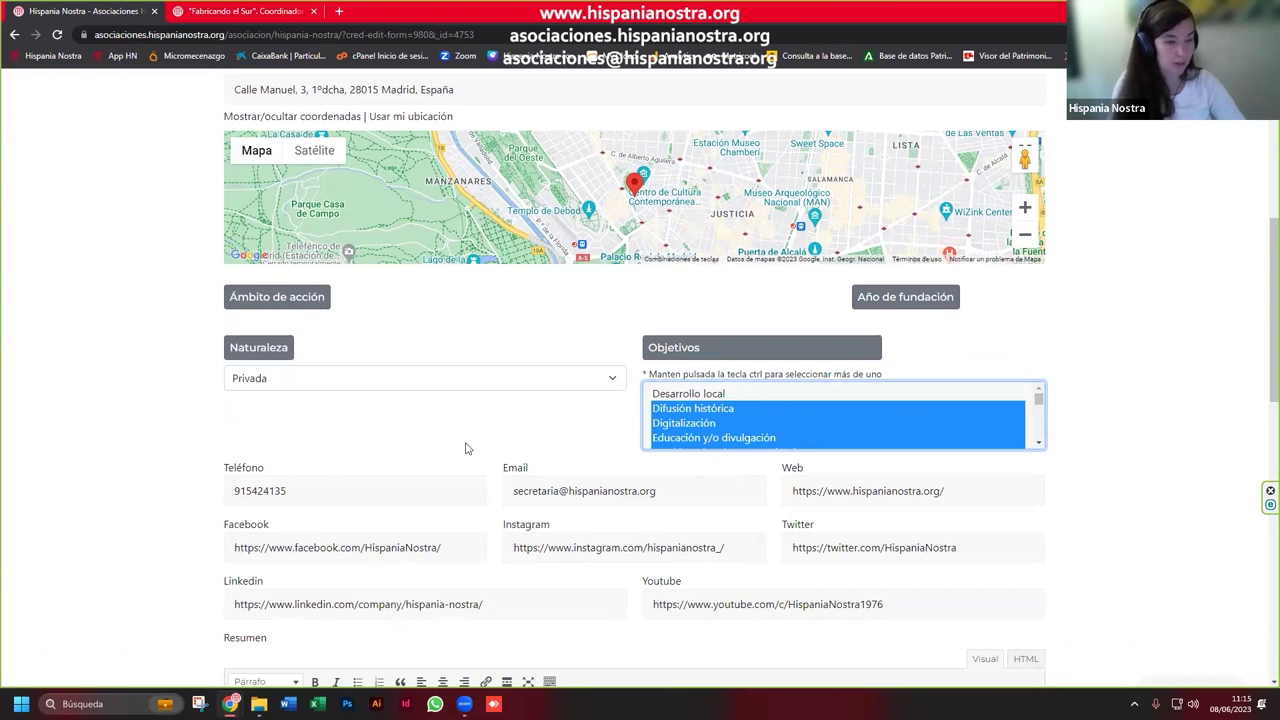
scroll(448, 430, "down", 1)
scroll(444, 426, "down", 1)
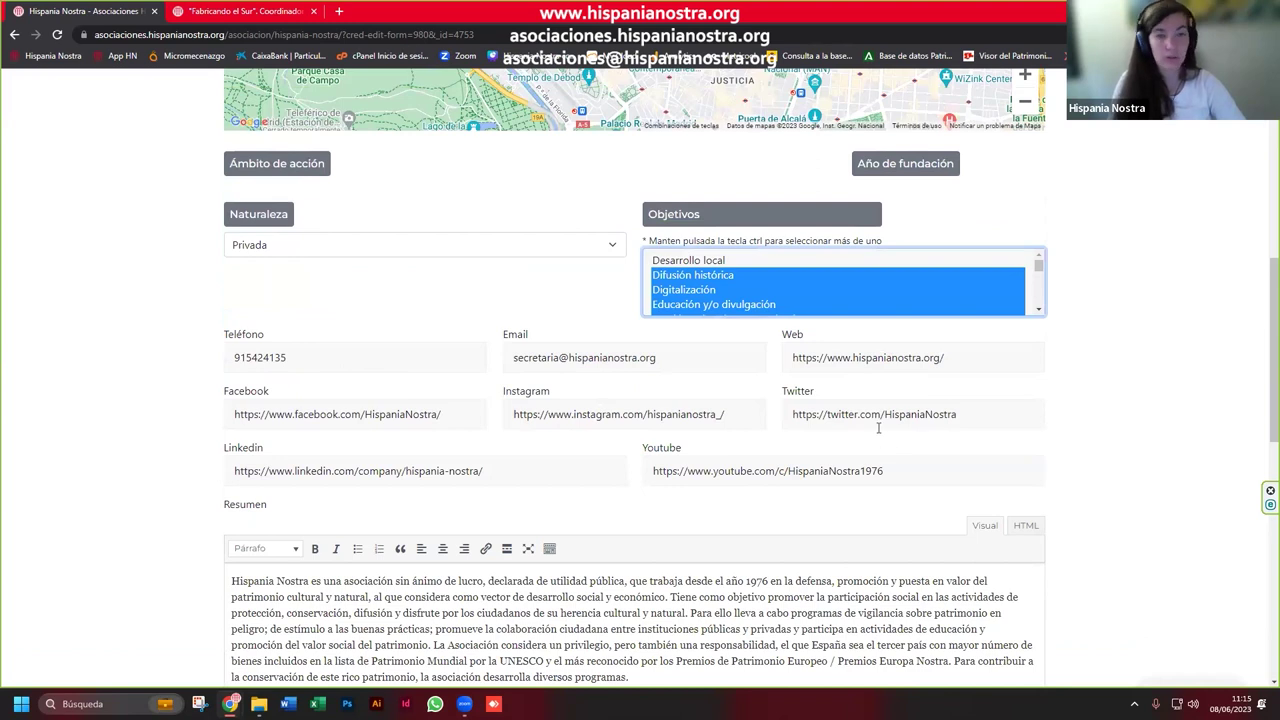
scroll(876, 428, "down", 2)
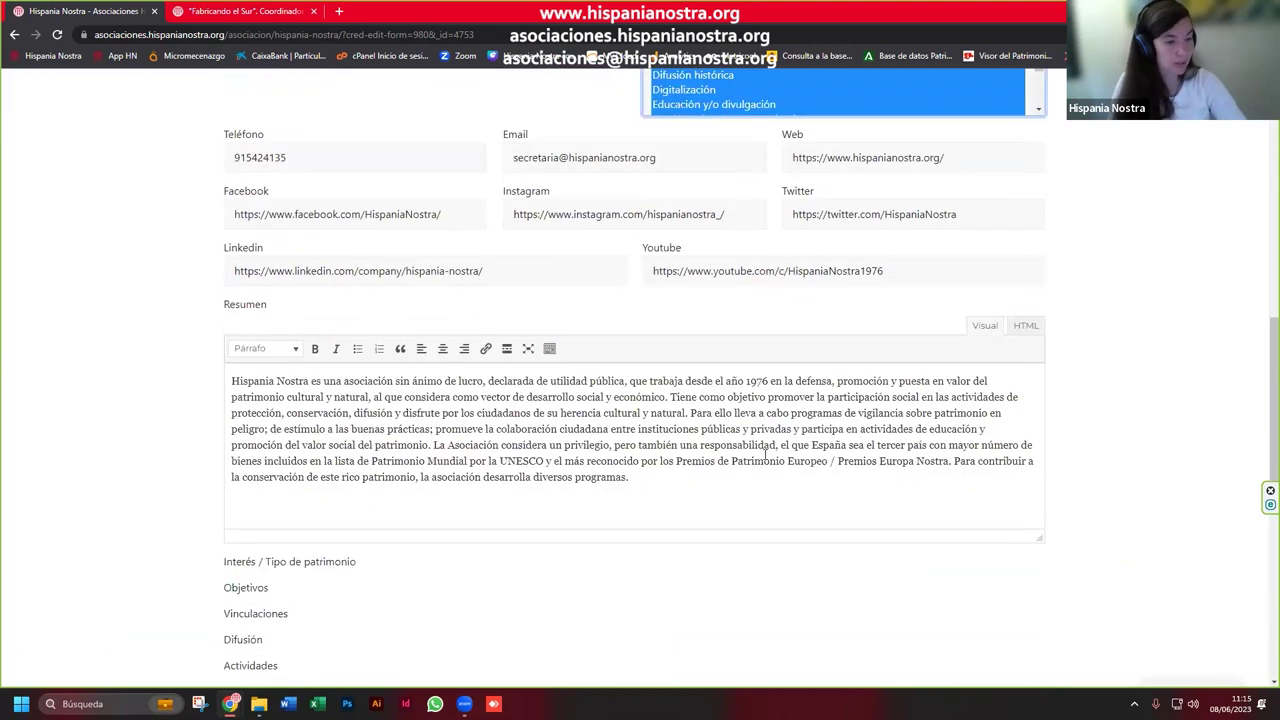
left_click(641, 432)
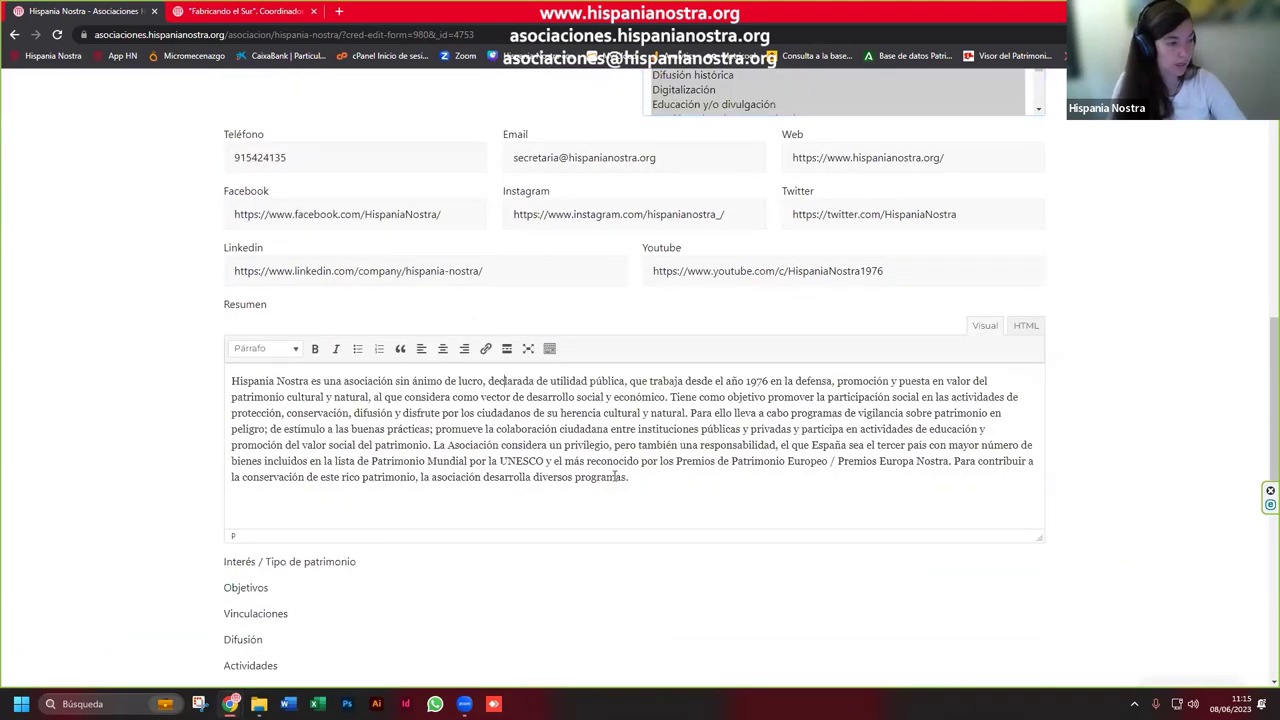
scroll(620, 479, "down", 2)
left_click(262, 628)
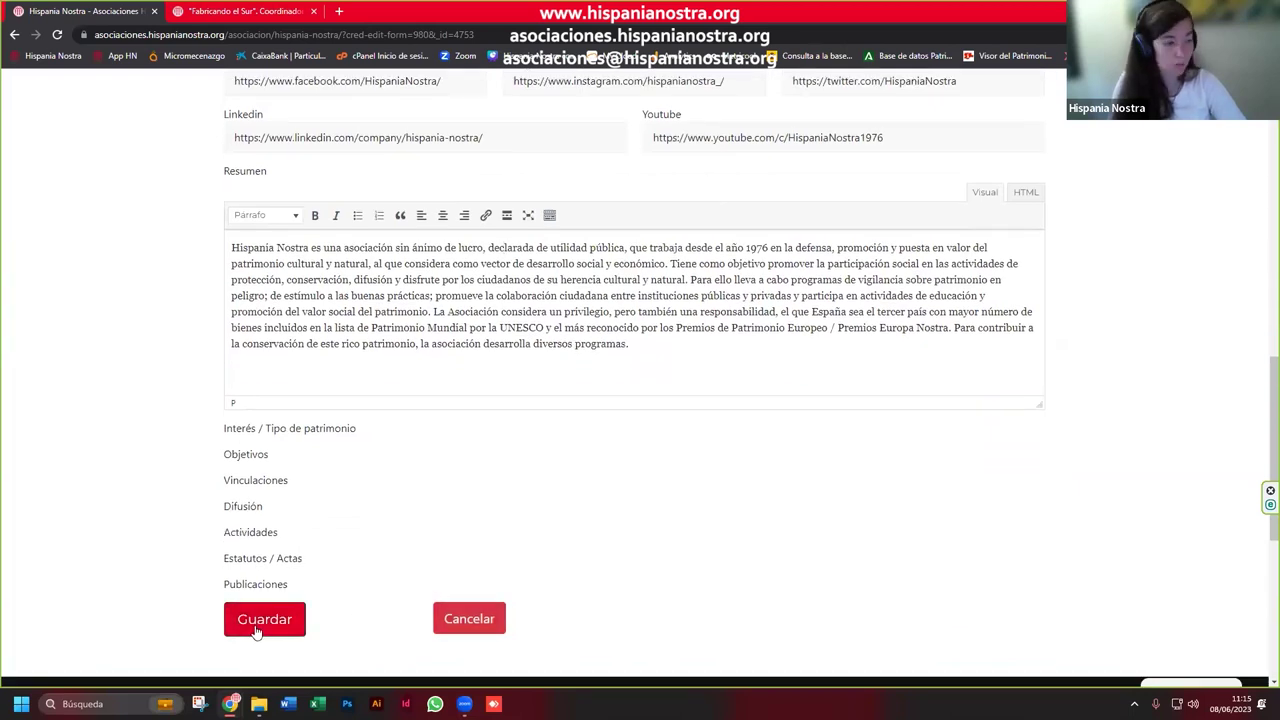
left_click(257, 629)
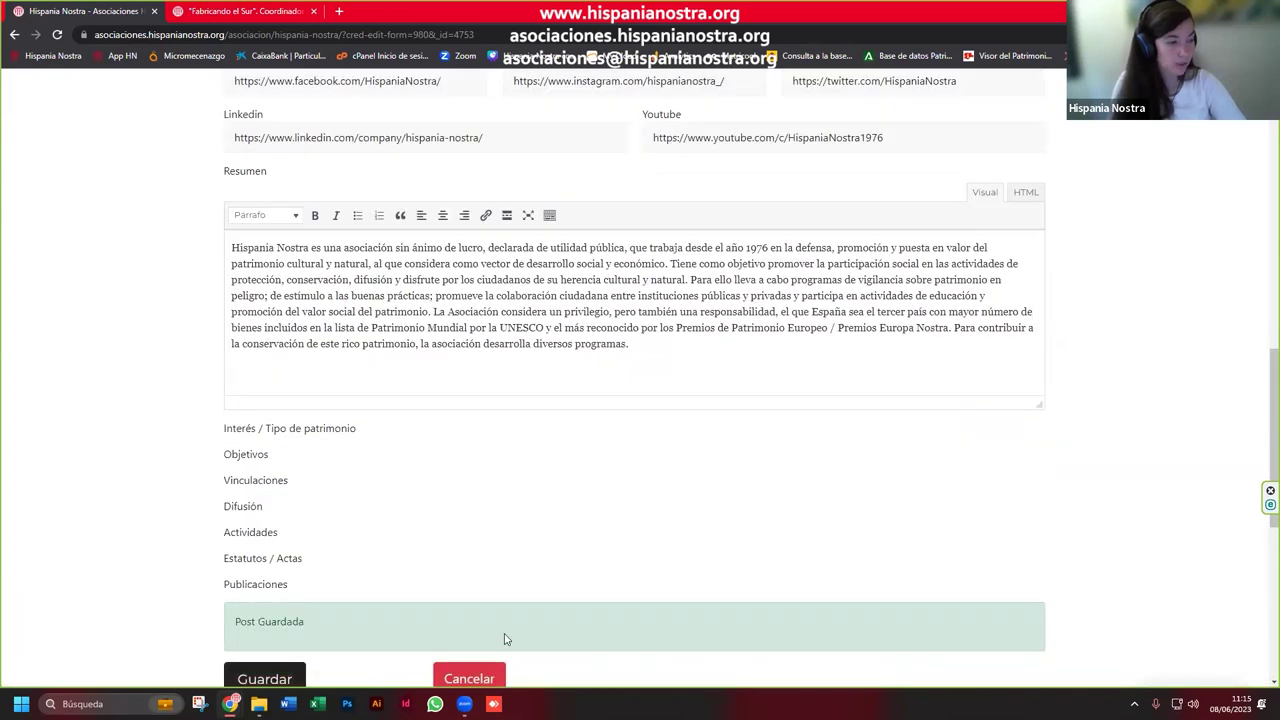
scroll(500, 662, "up", 2)
scroll(500, 662, "up", 6)
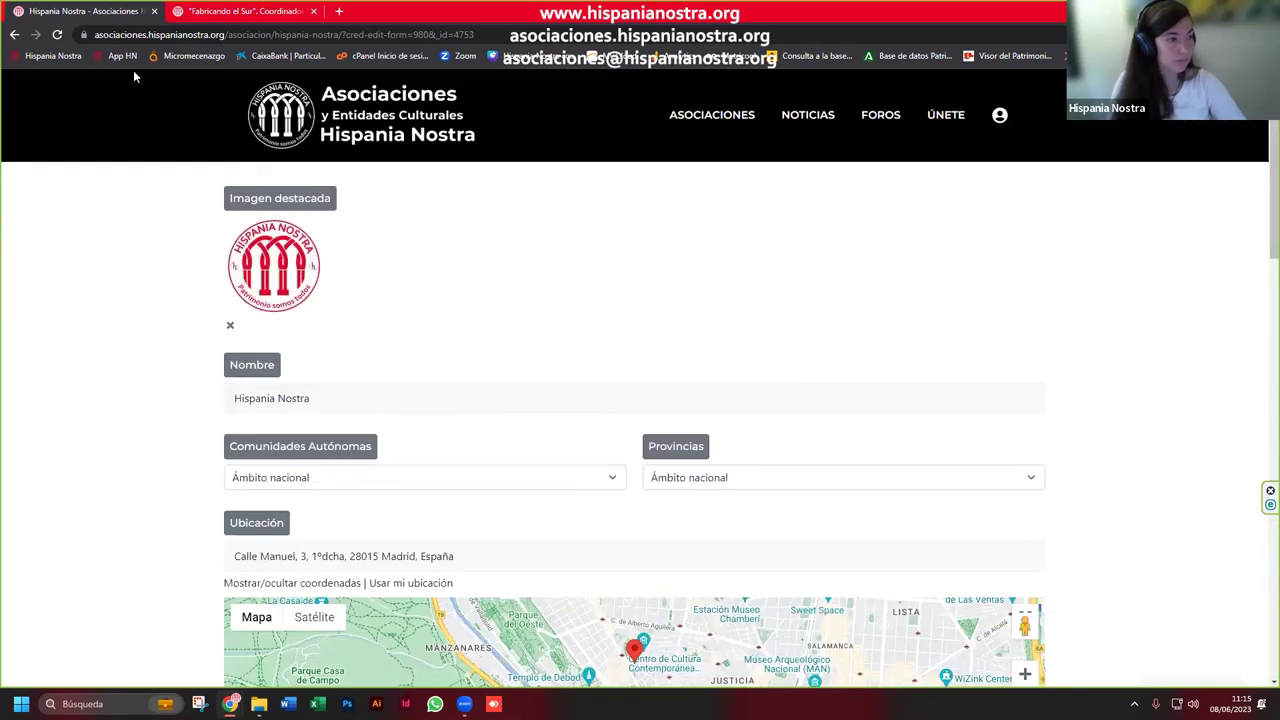
Step: Go back to Mi Cuenta, reload it, and scroll to Noticias y actualidad
left_click(15, 35)
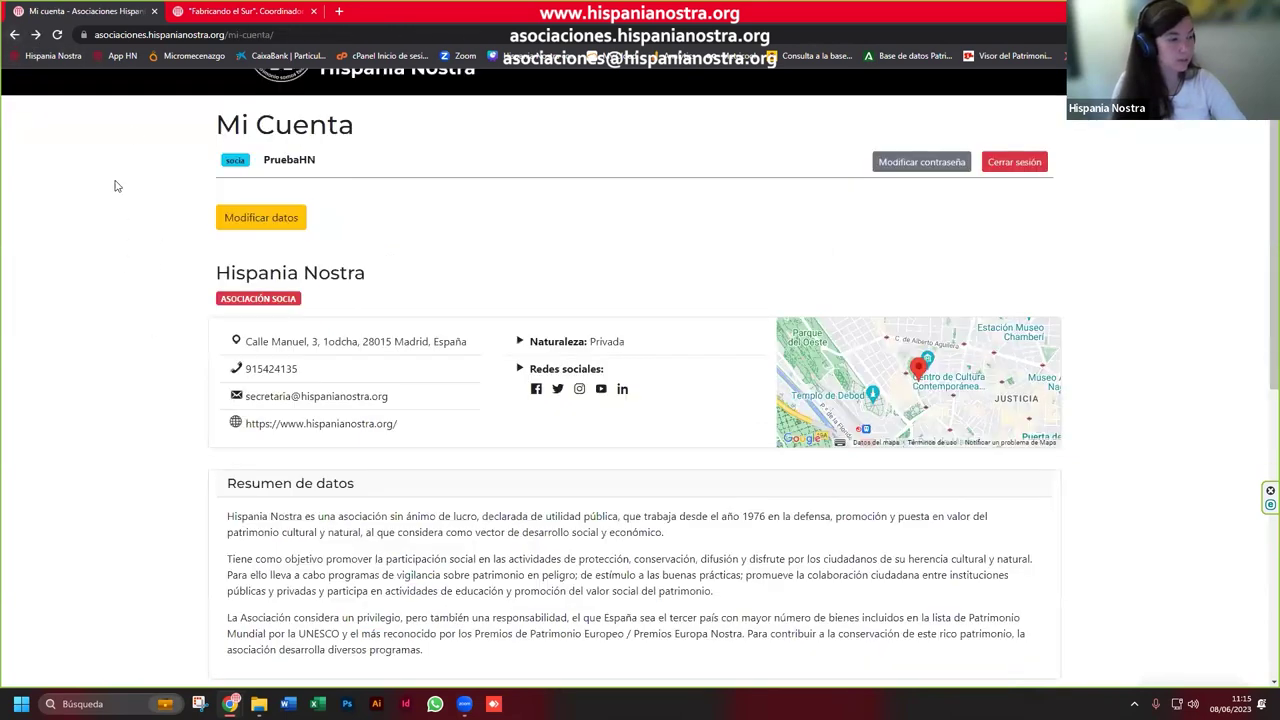
left_click(57, 34)
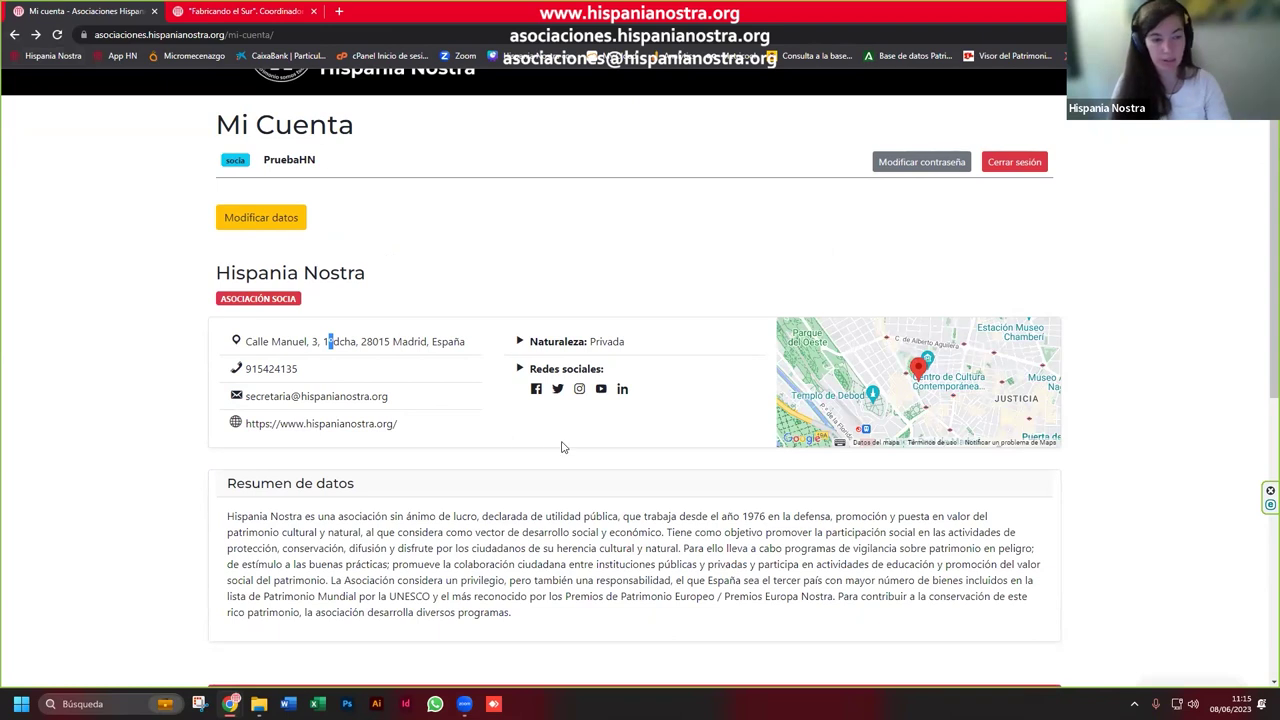
scroll(562, 447, "down", 1)
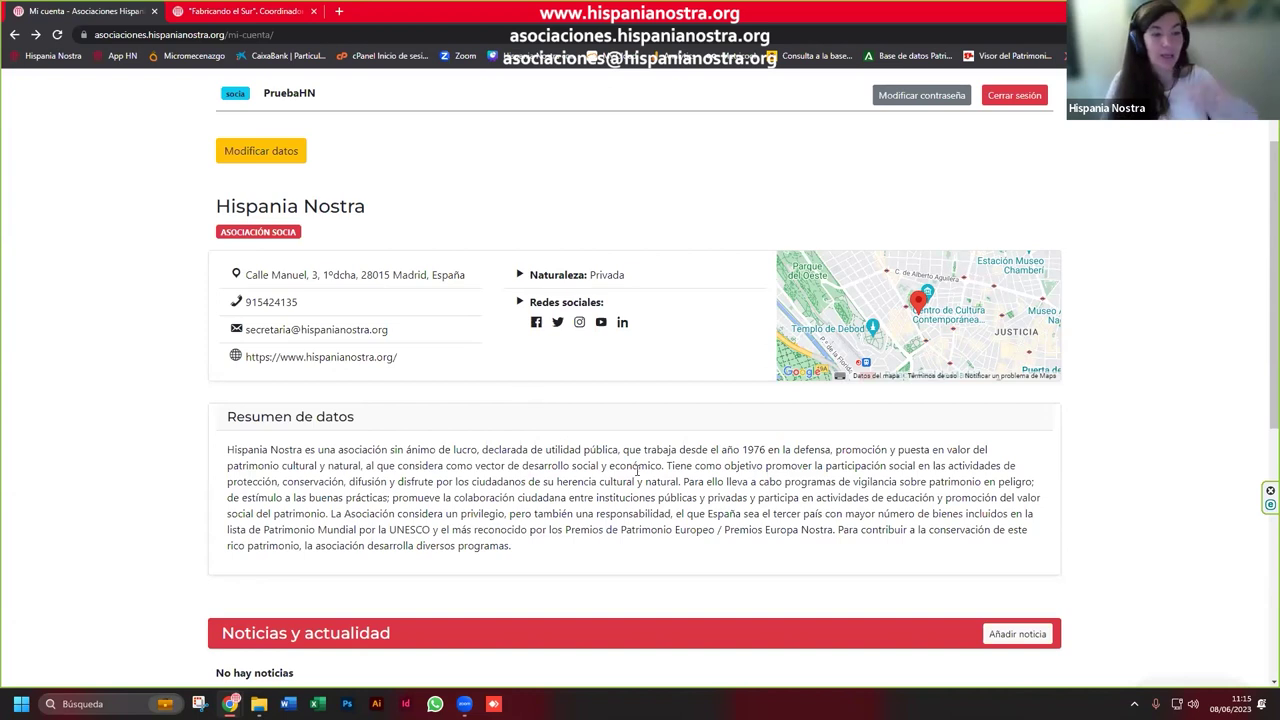
scroll(599, 452, "down", 2)
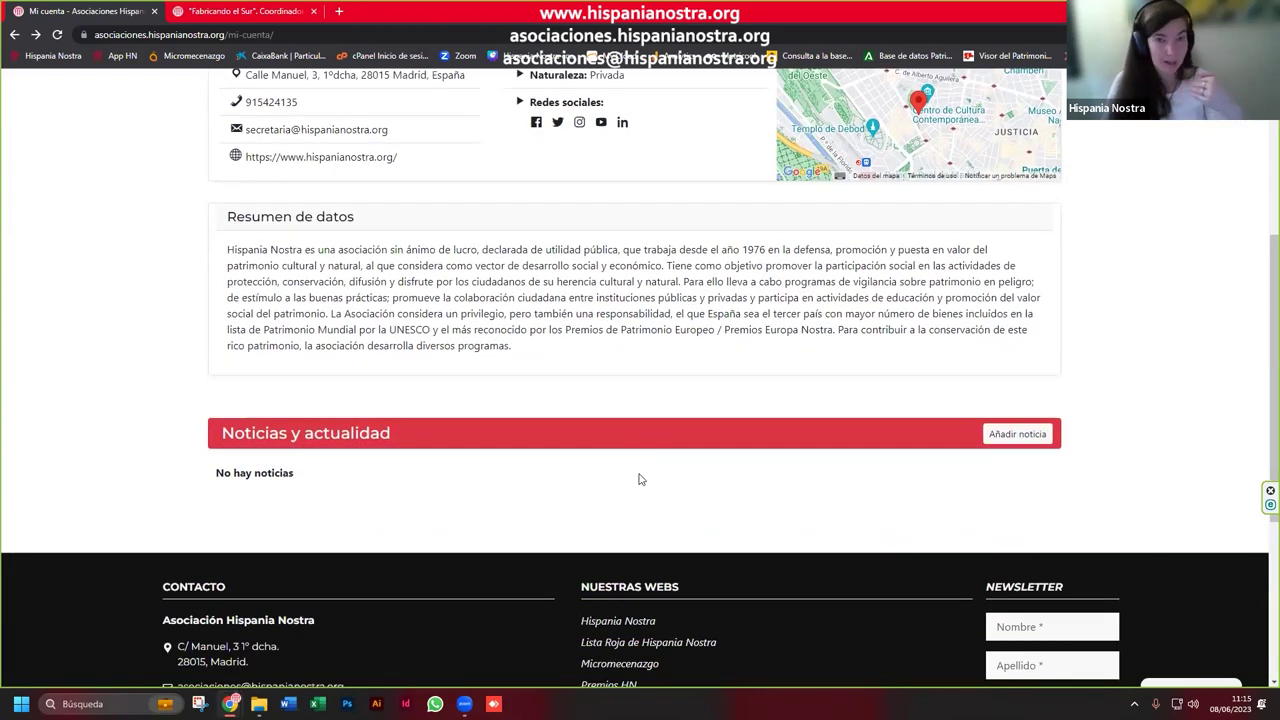
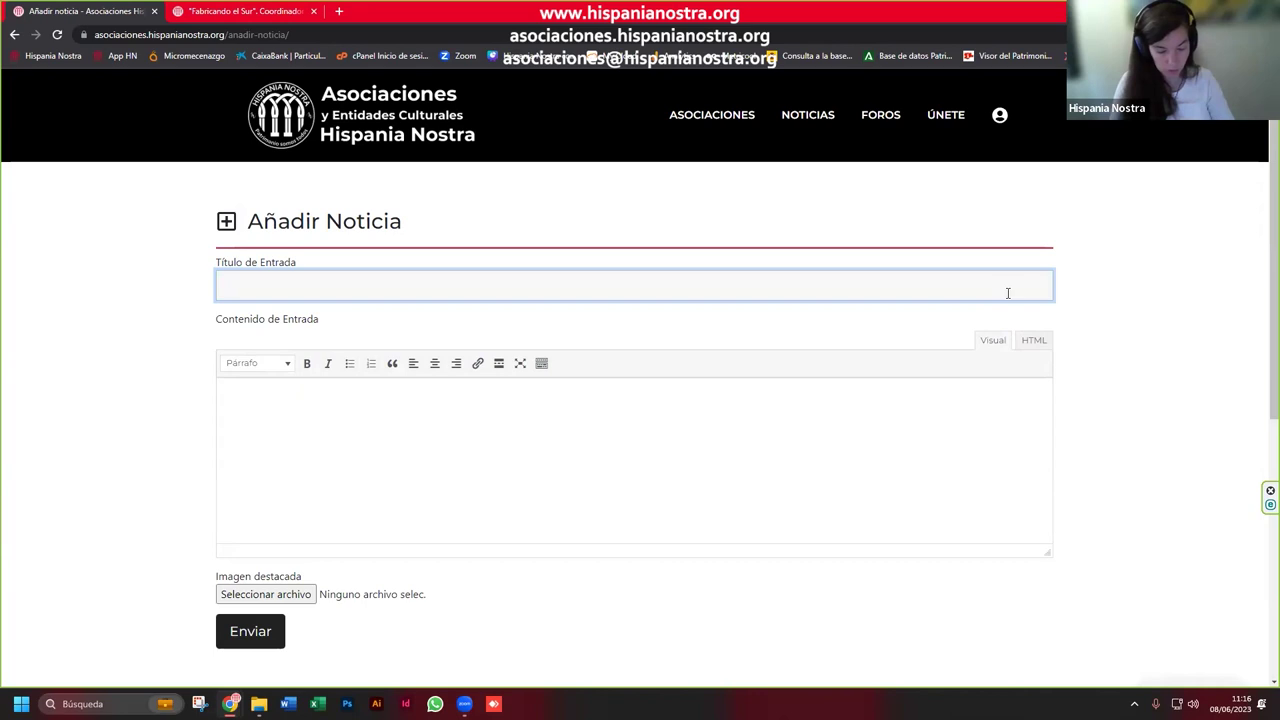
Step: Enter 'Noticia de prueba' as the title and 'Esto es una prueba.' as the body text
type("Notici")
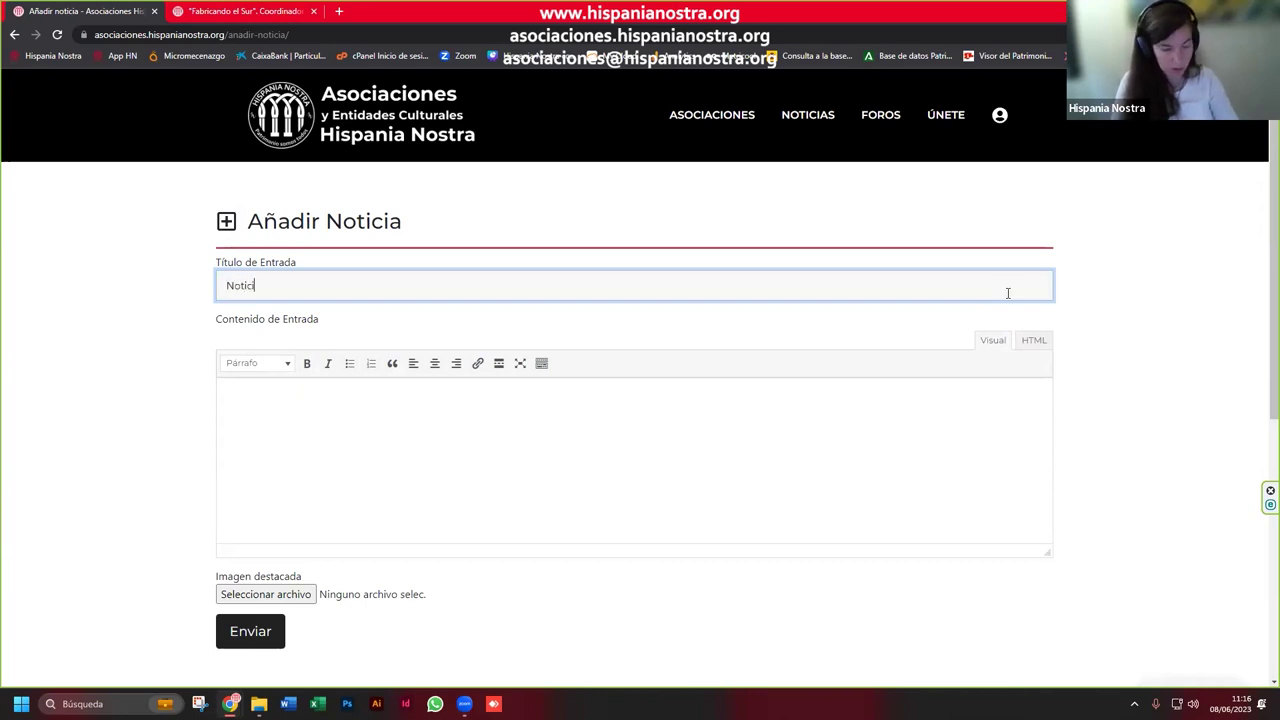
type("a de prueba")
key("Tab")
key("Tab")
key("Tab")
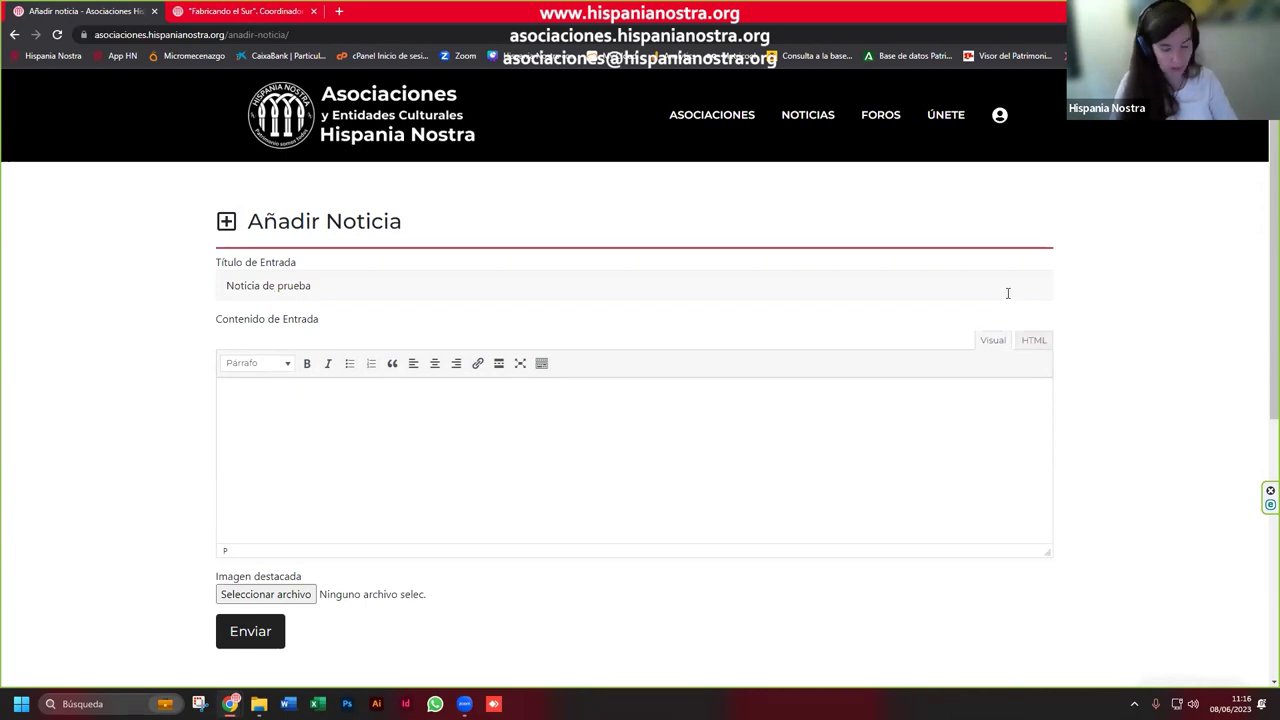
type("Esto es una prueba")
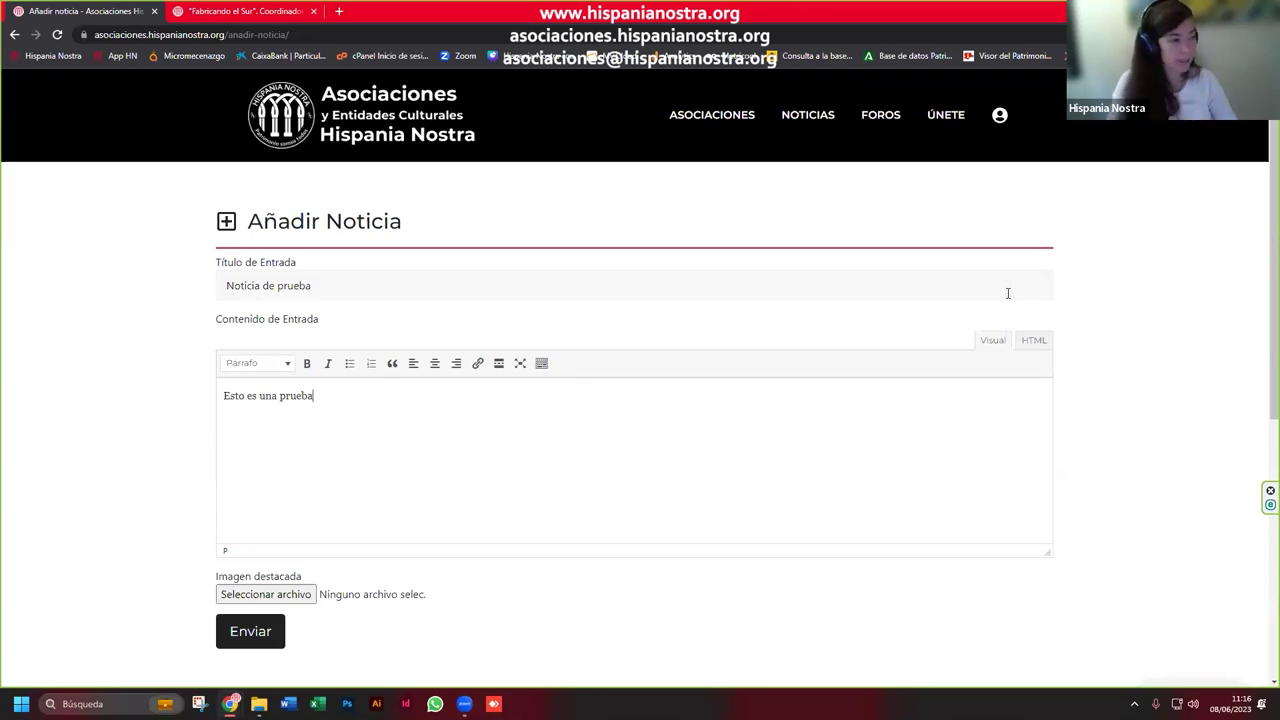
type(".")
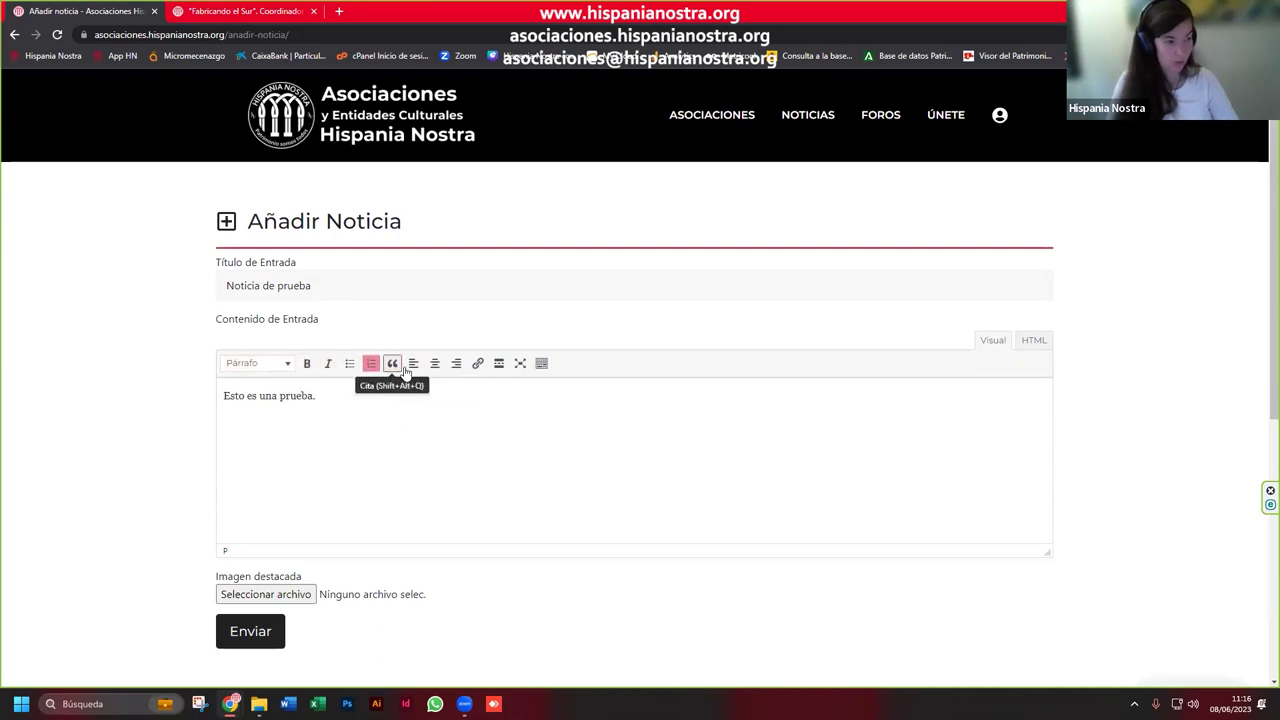
Step: Make the word 'prueba' bold and the word 'es' italic in the body text
left_click(541, 365)
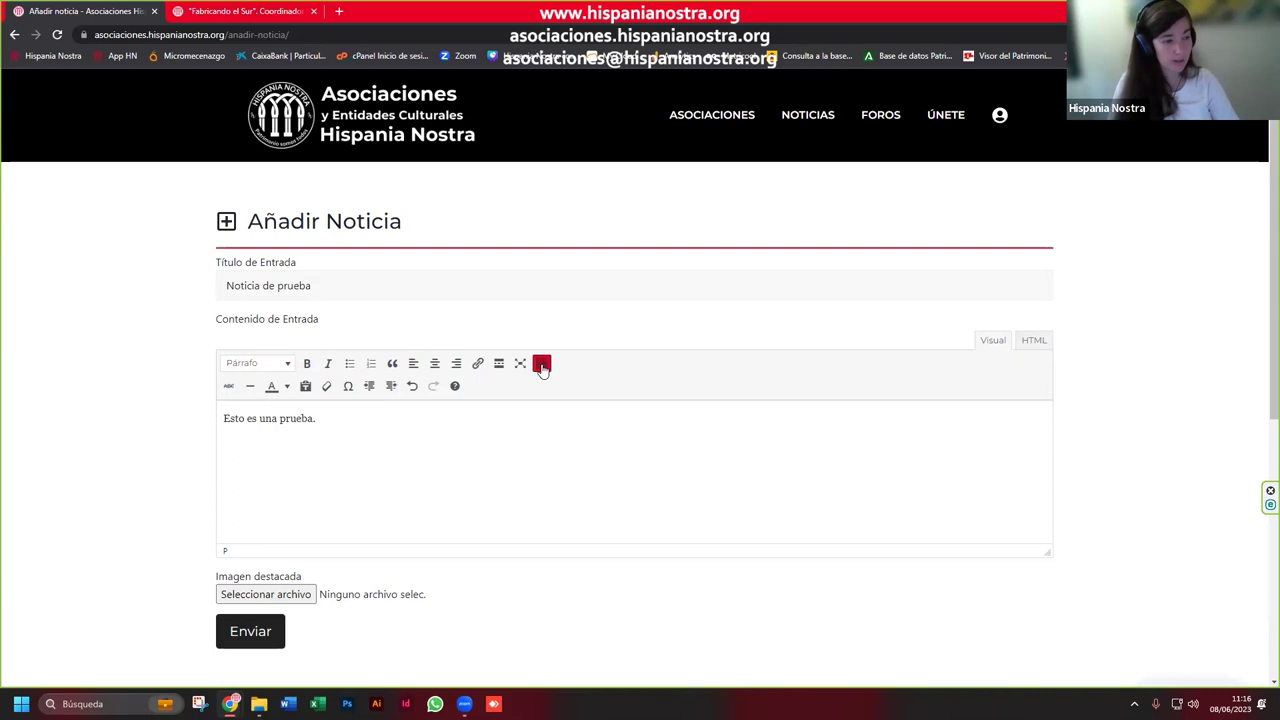
double_click(296, 420)
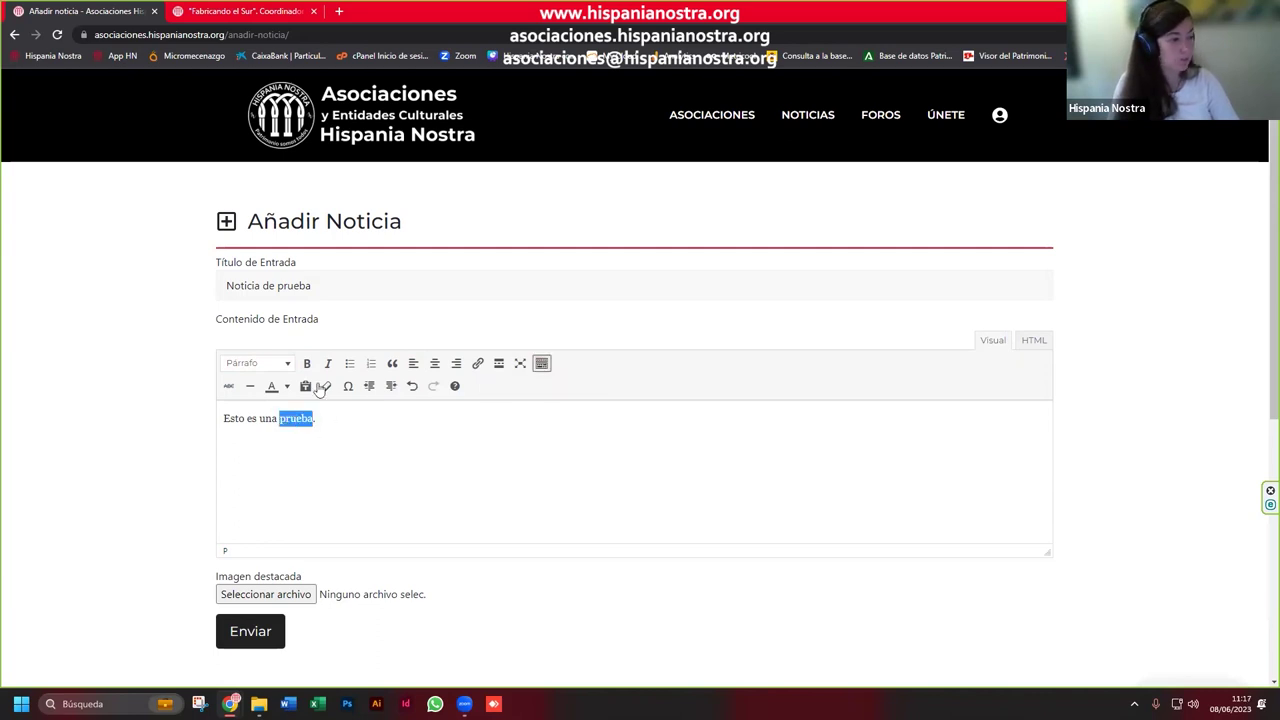
left_click(307, 363)
left_click(335, 418)
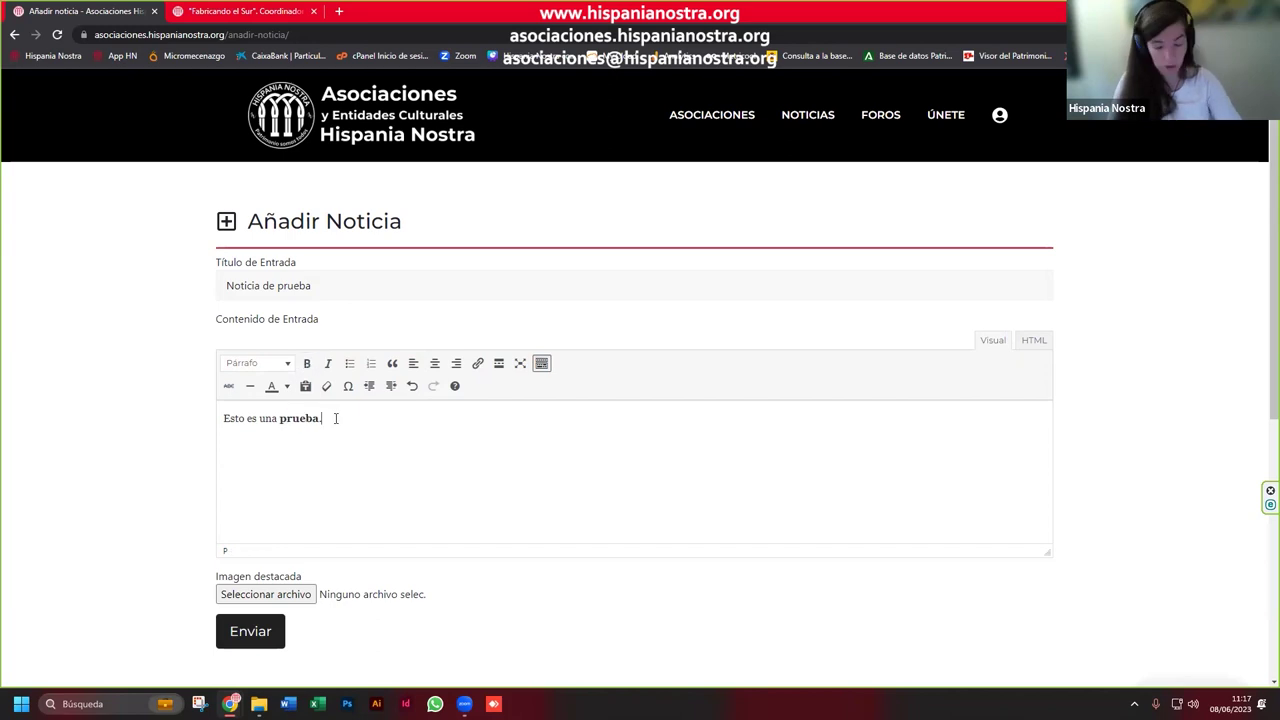
double_click(250, 418)
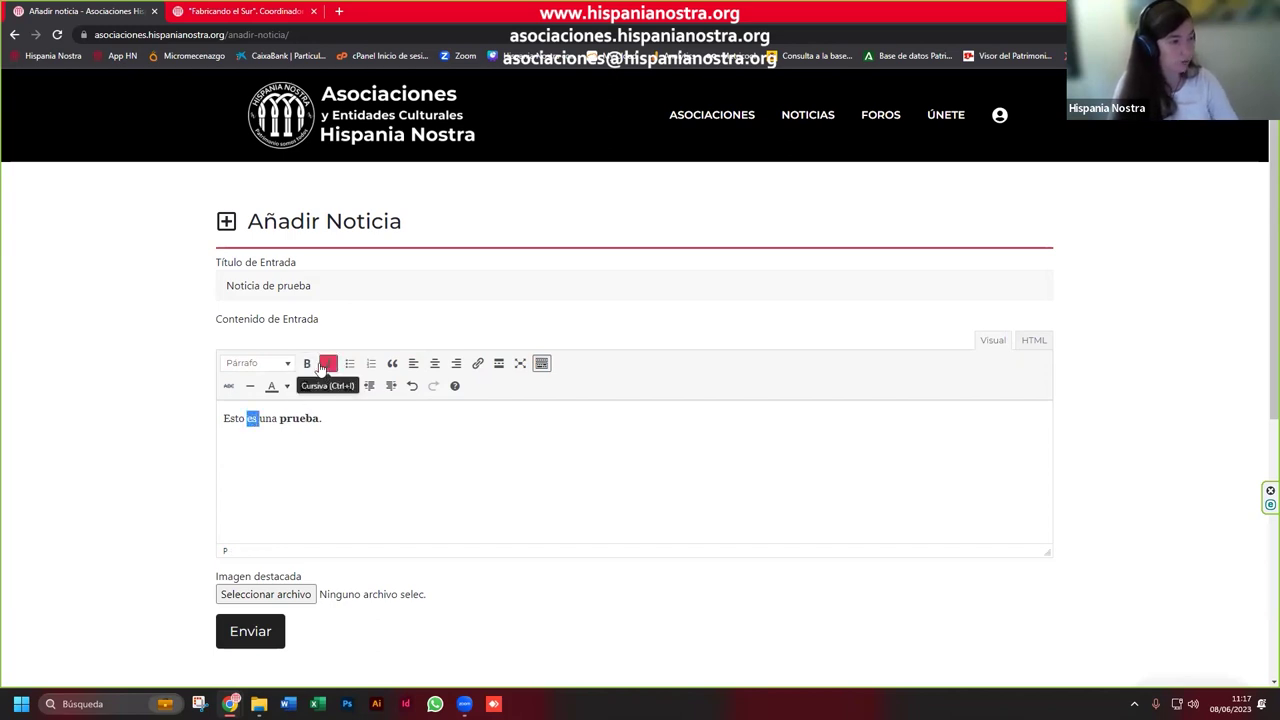
left_click(327, 363)
Step: Add a centred Título 1 heading 'Esto es un título' below the first line
left_click_drag(322, 418, 277, 428)
left_click(329, 421)
key("Return")
left_click(271, 364)
left_click(272, 414)
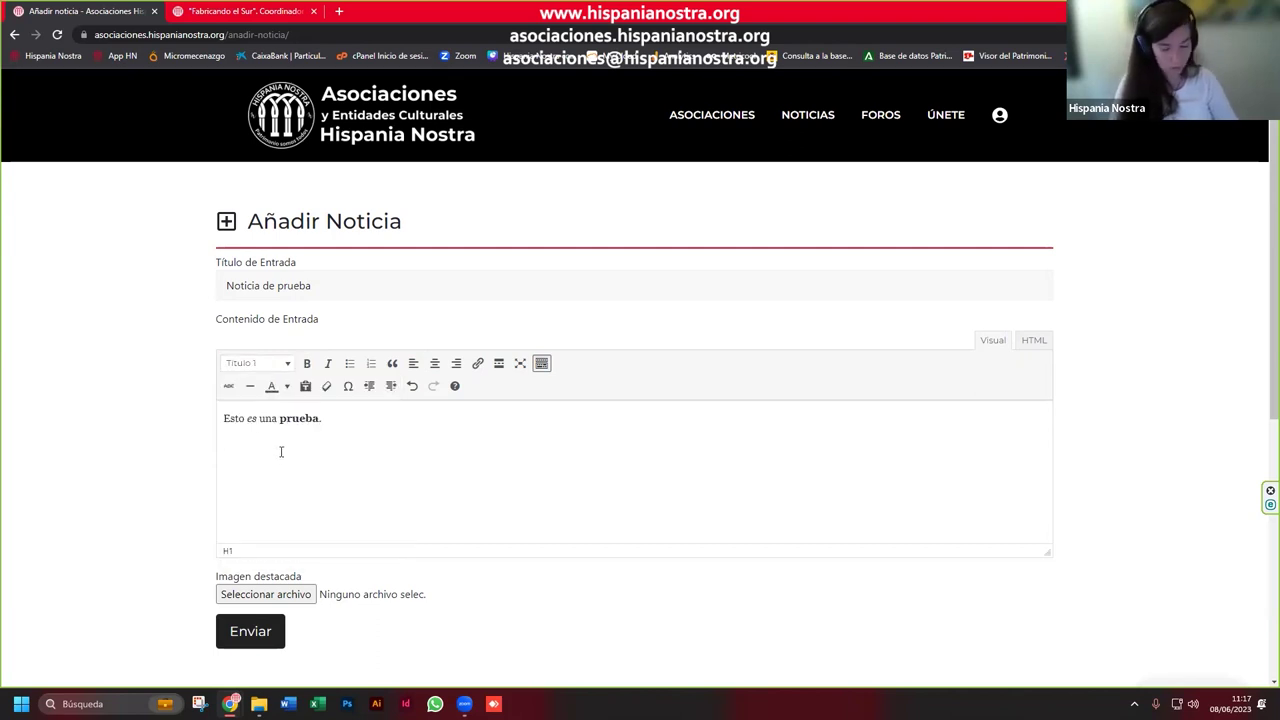
type("Esto es un tót")
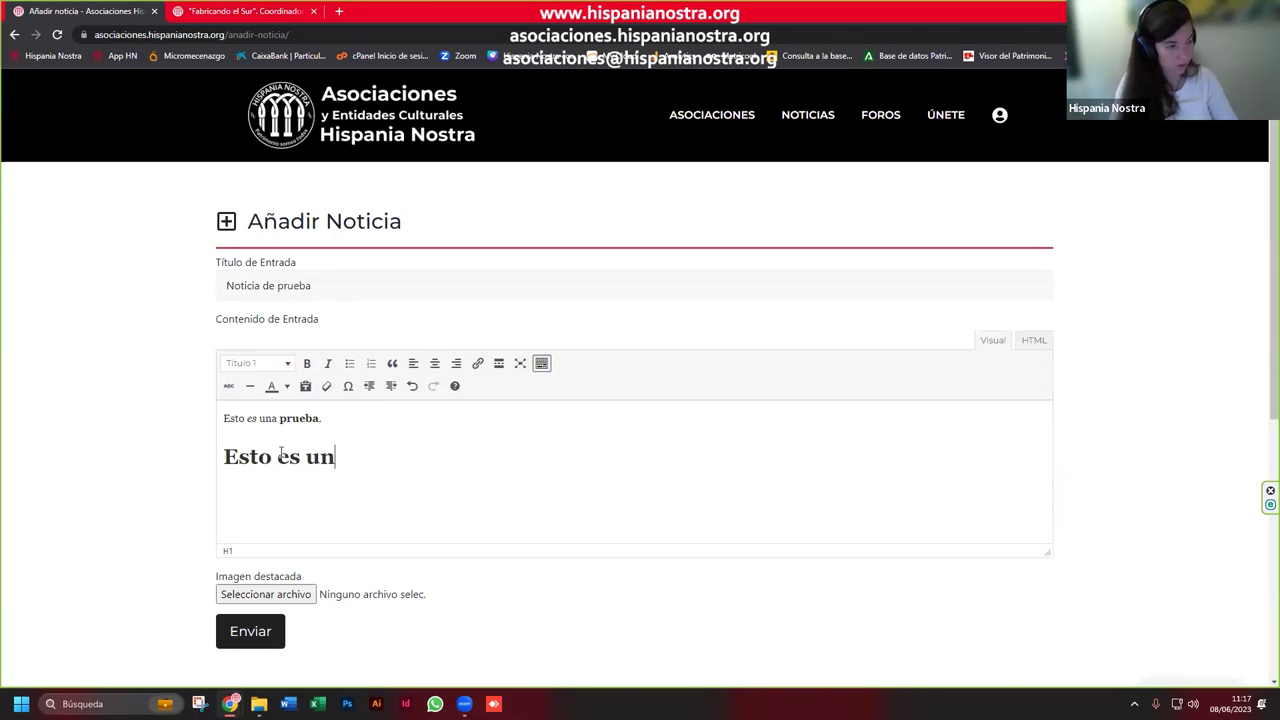
key("BackSpace")
key("BackSpace")
type("ítulo")
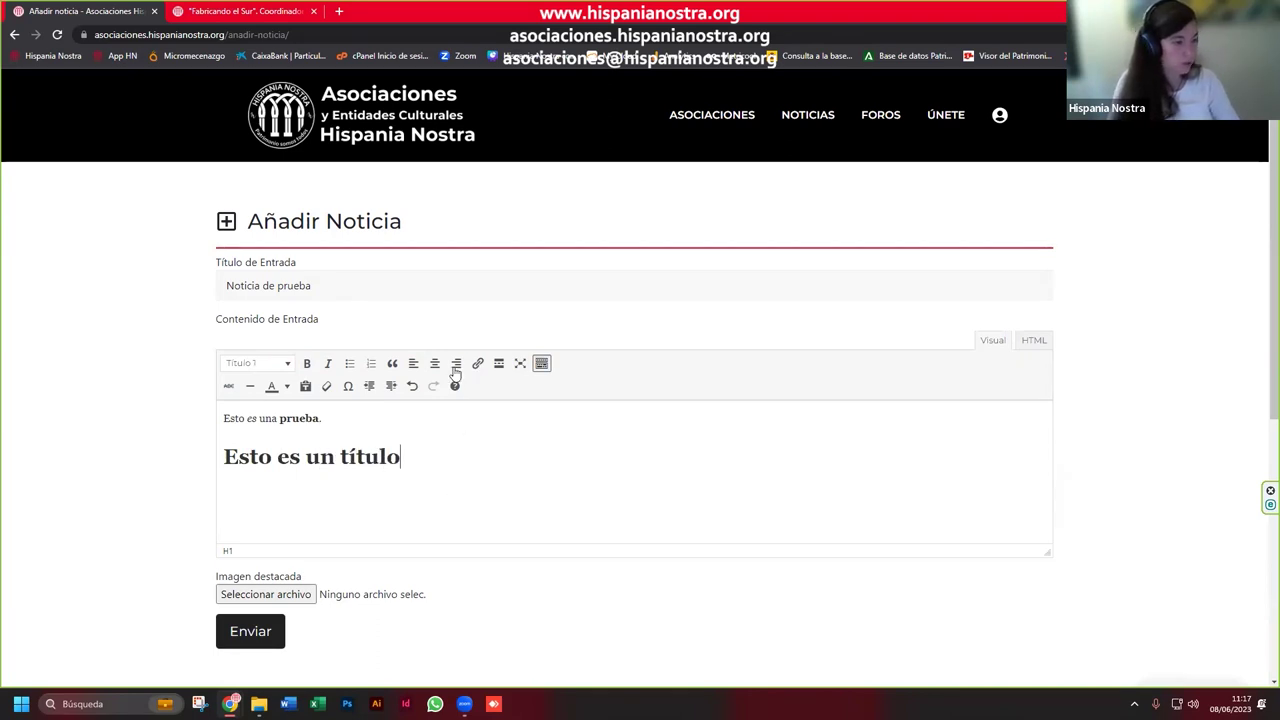
left_click(456, 363)
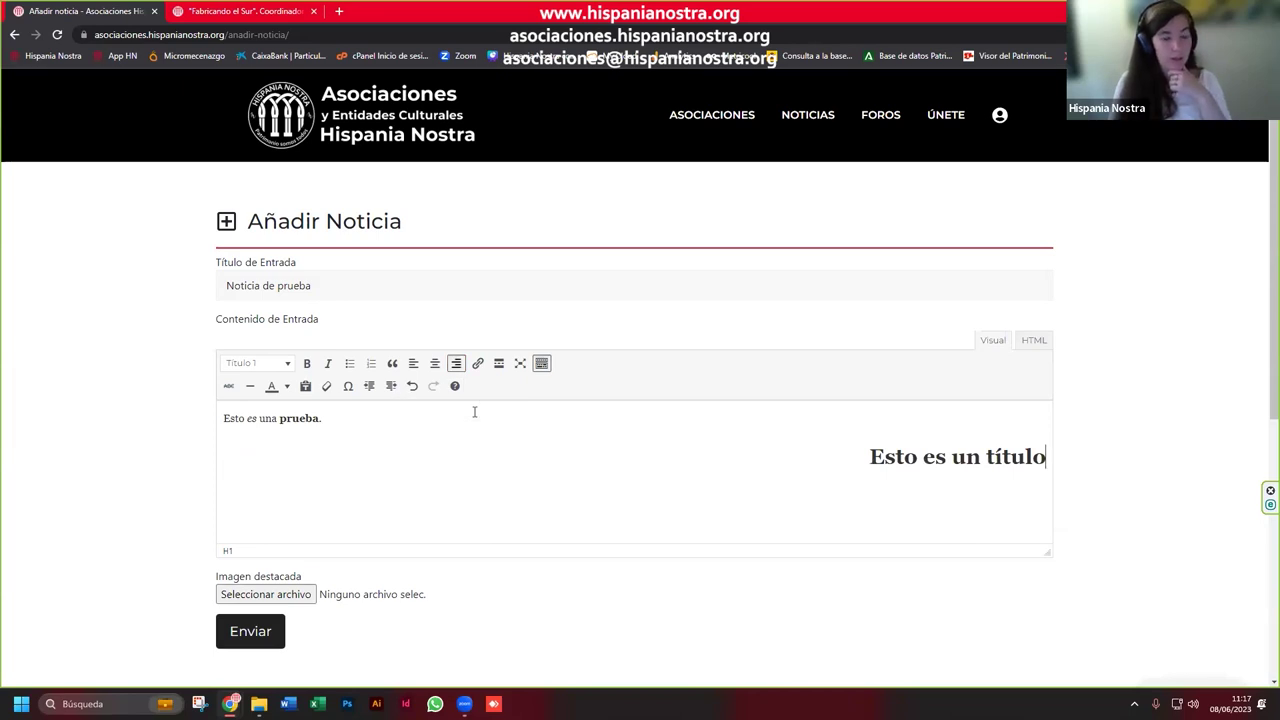
left_click(434, 363)
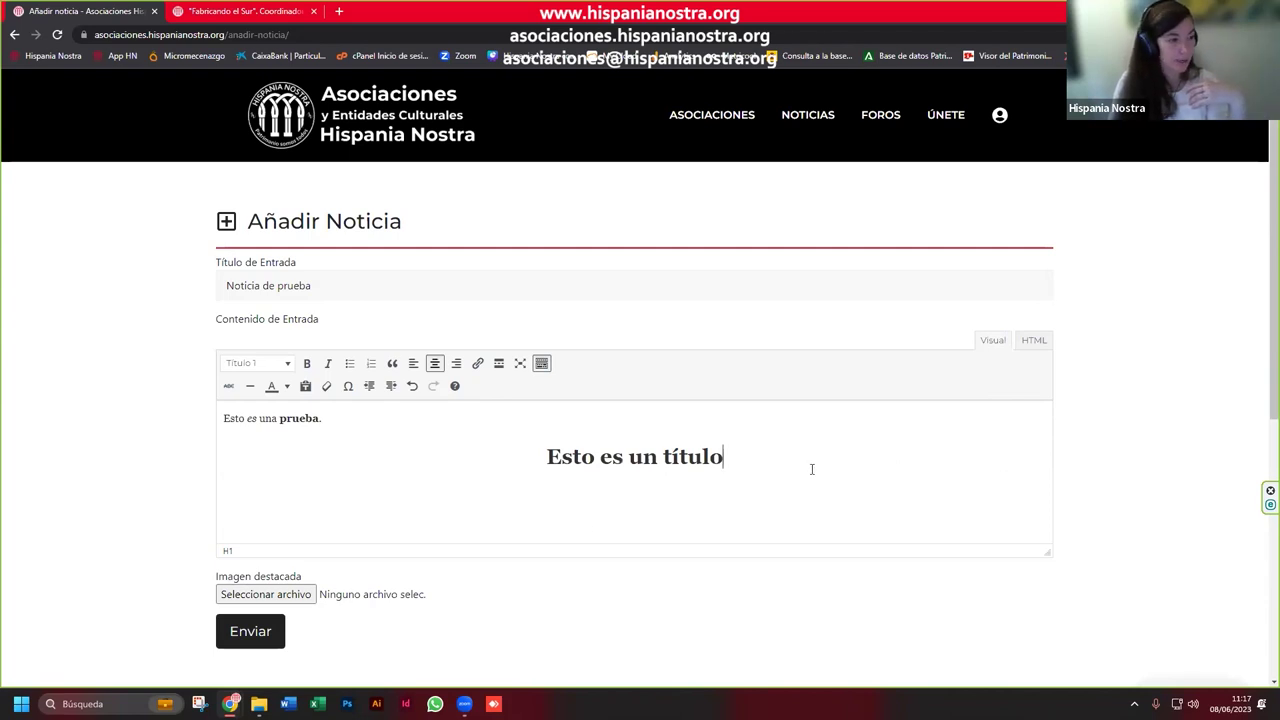
Step: Inspect the body's HTML source, return to Visual view, and add an empty paragraph below the heading
left_click(1034, 342)
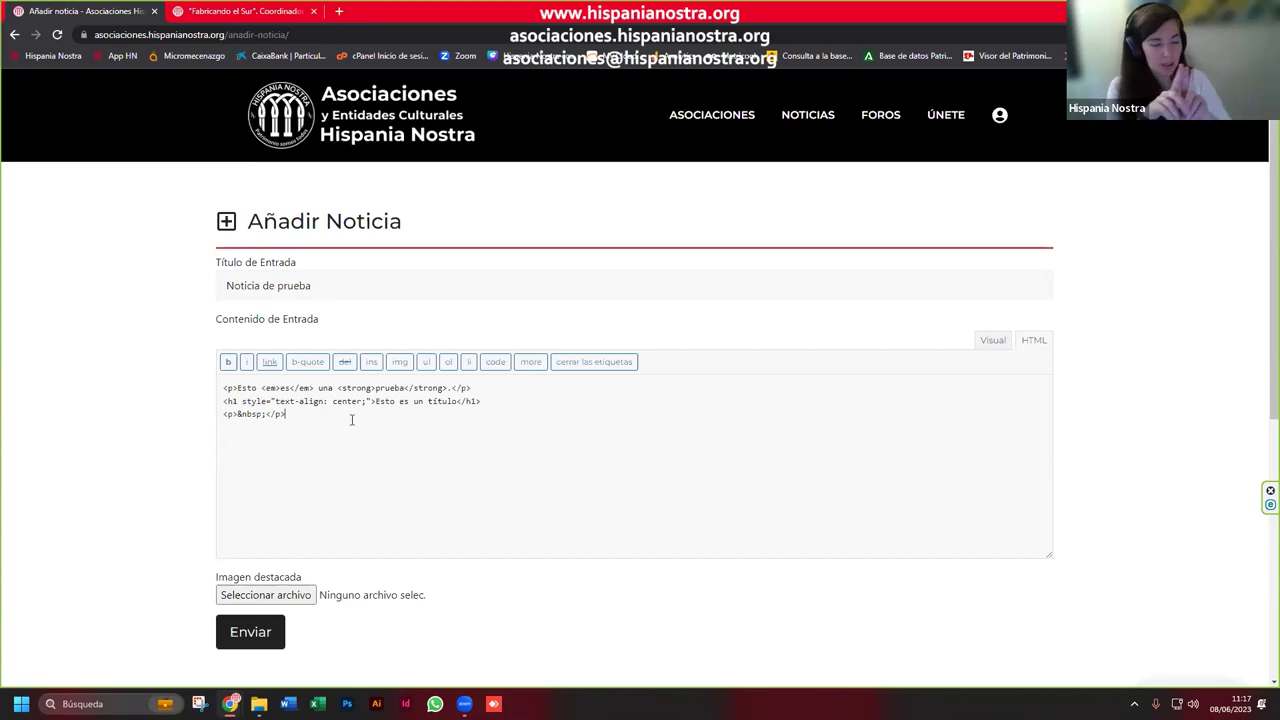
left_click(992, 340)
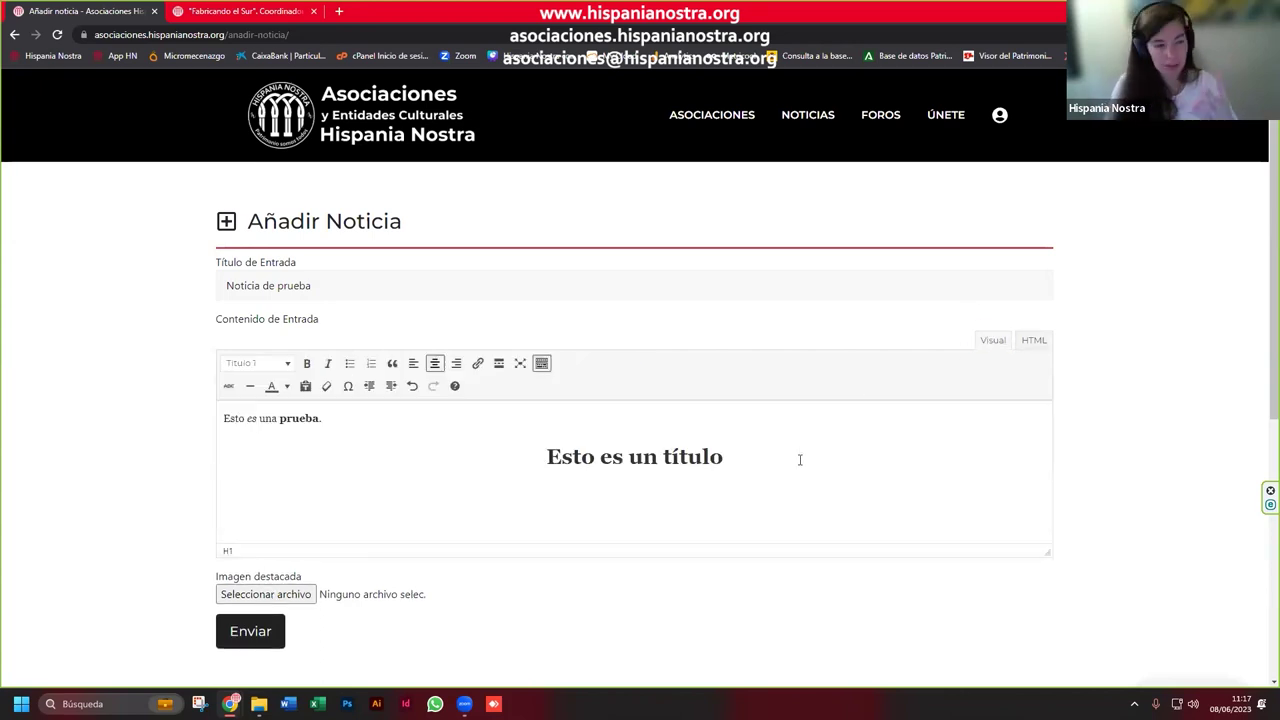
key("Return")
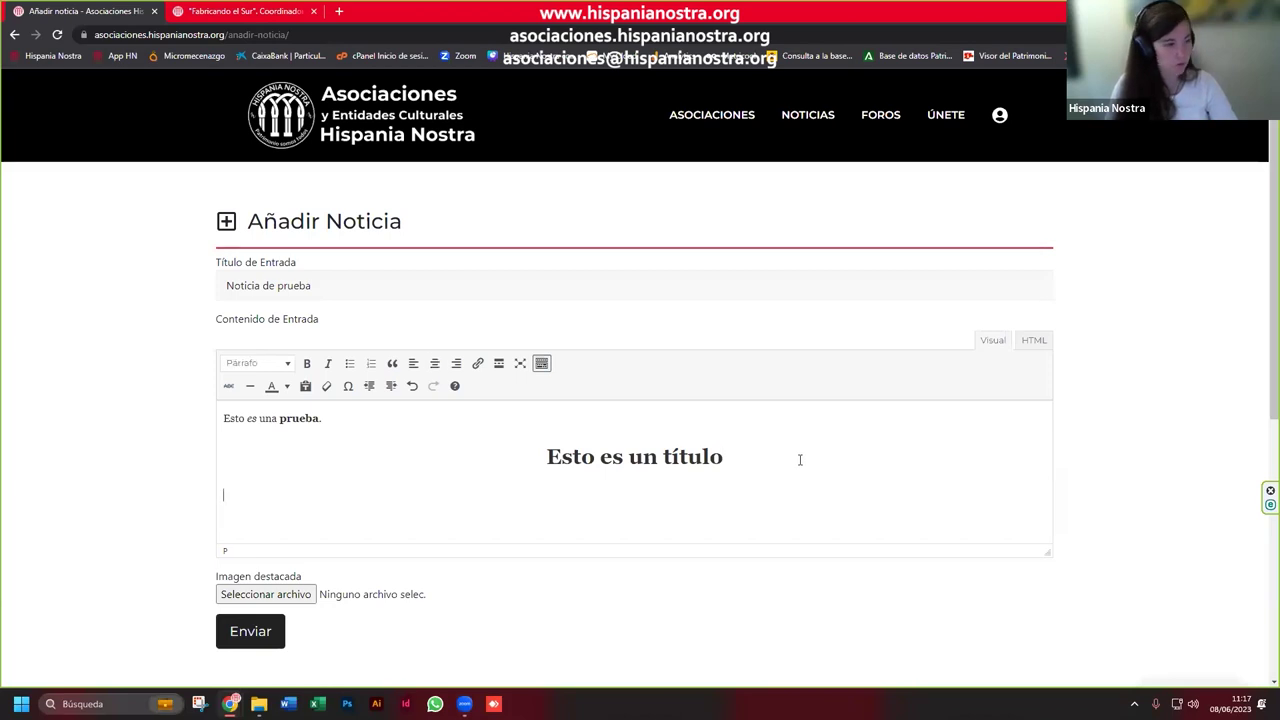
Step: Open the featured-image file picker and browse to the Documentos folder
scroll(843, 463, "down", 1)
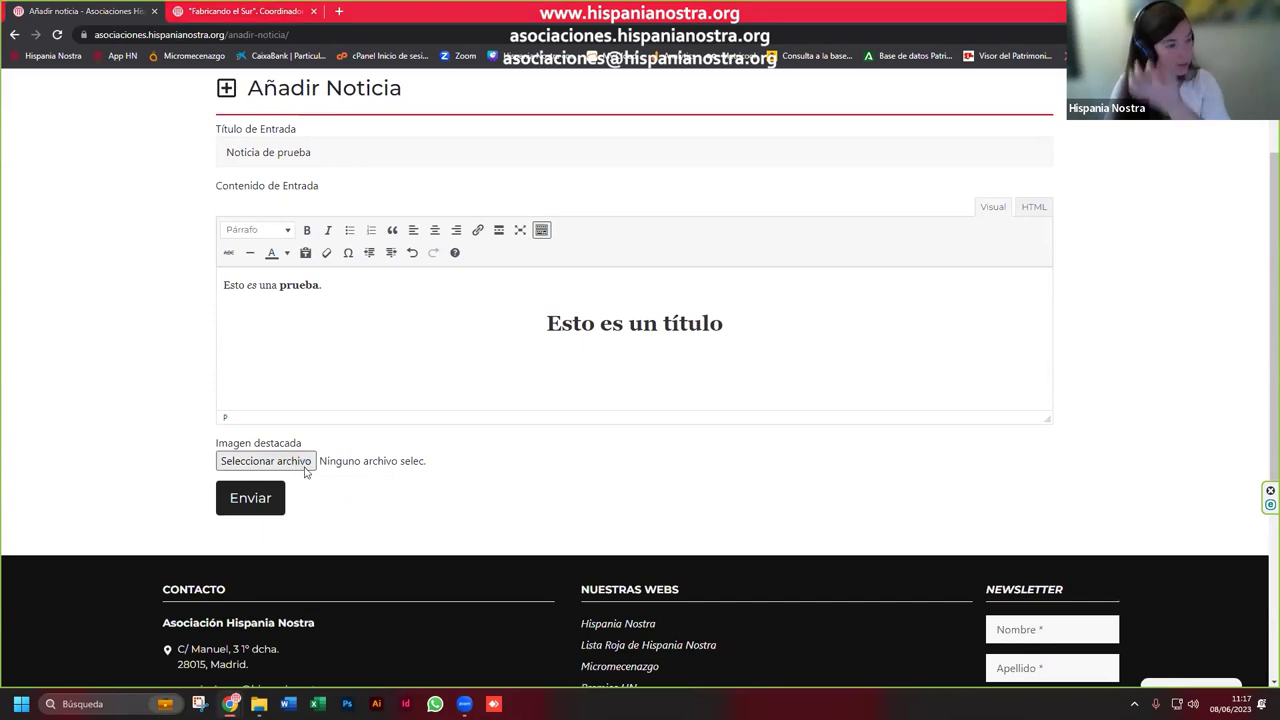
left_click(266, 461)
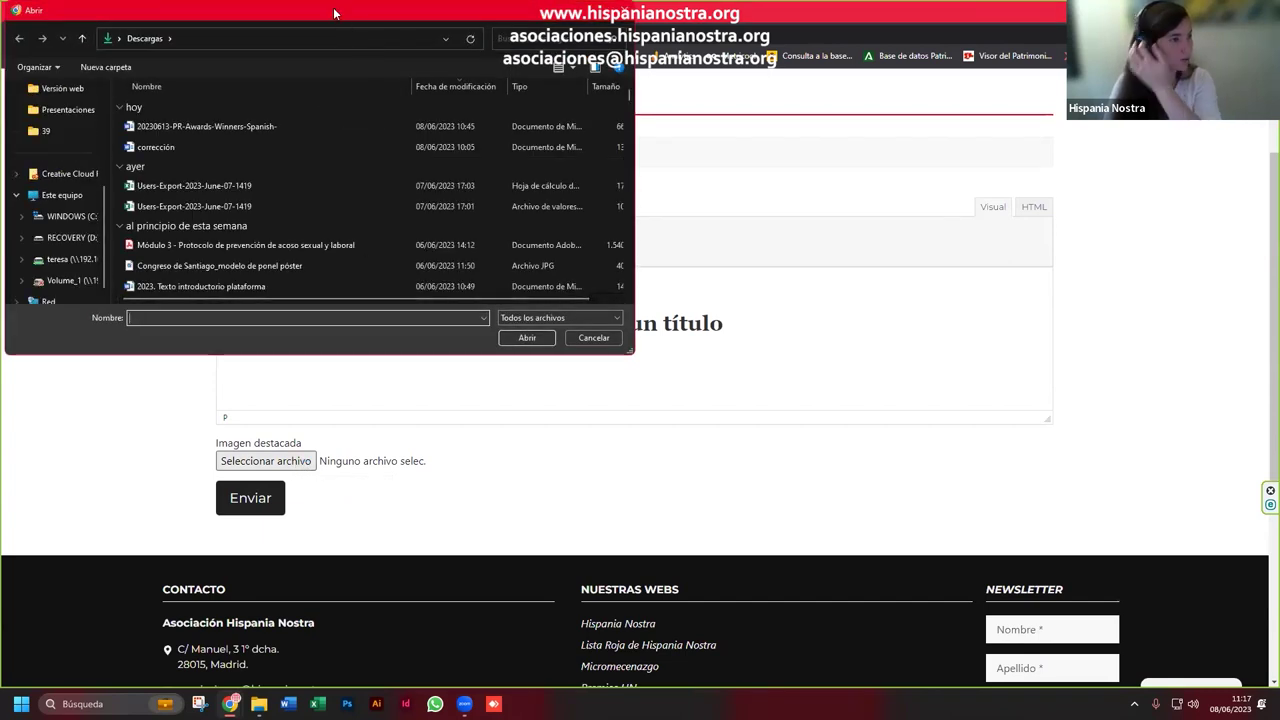
left_click_drag(340, 11, 1027, 154)
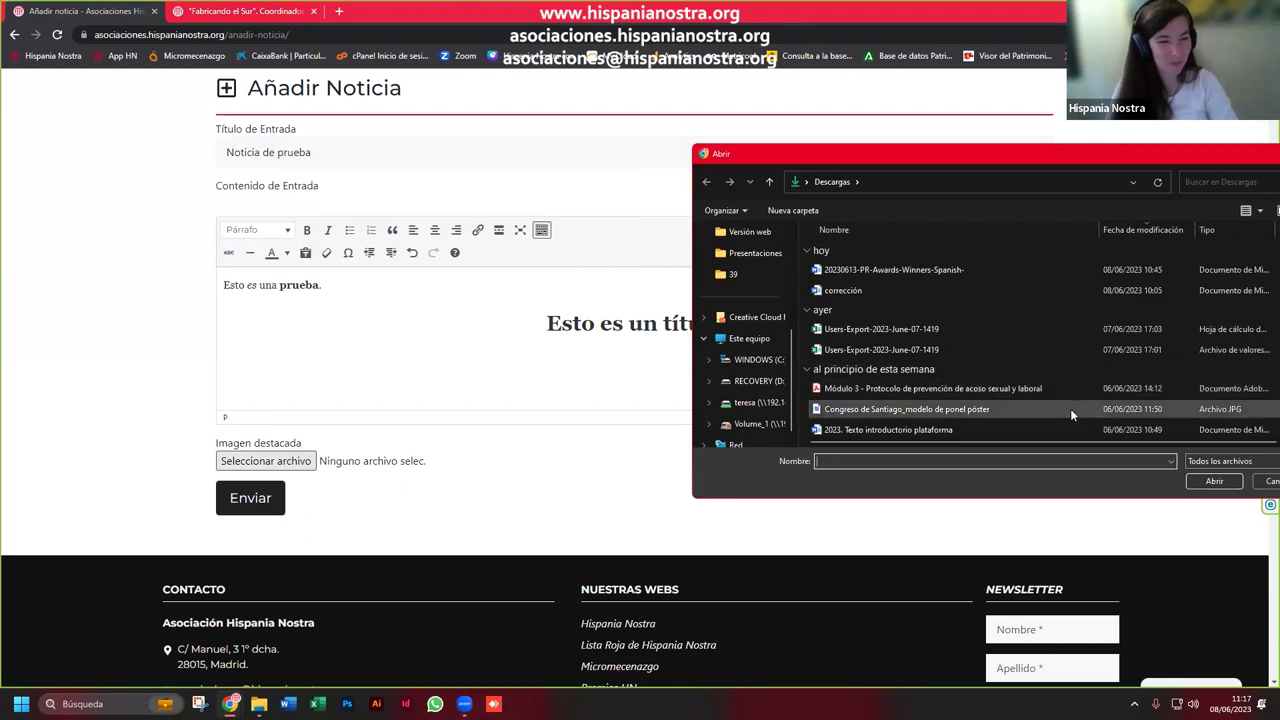
scroll(1053, 408, "down", 3)
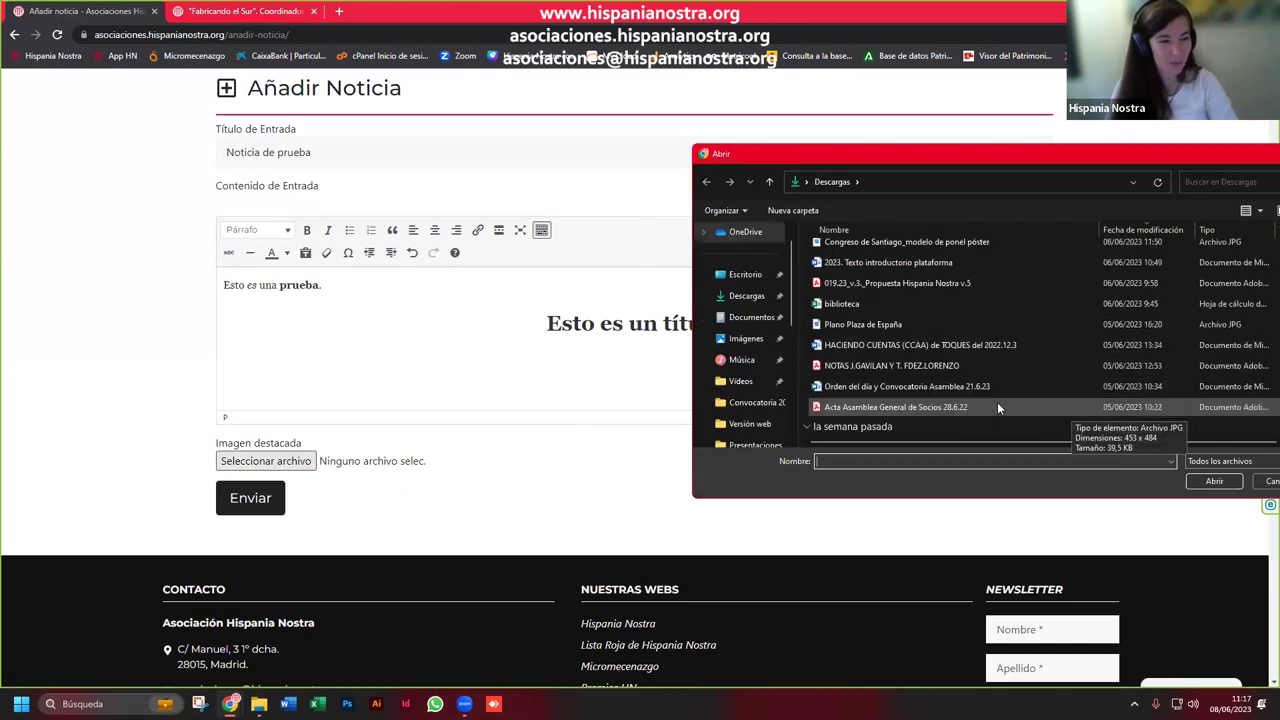
scroll(994, 399, "up", 1)
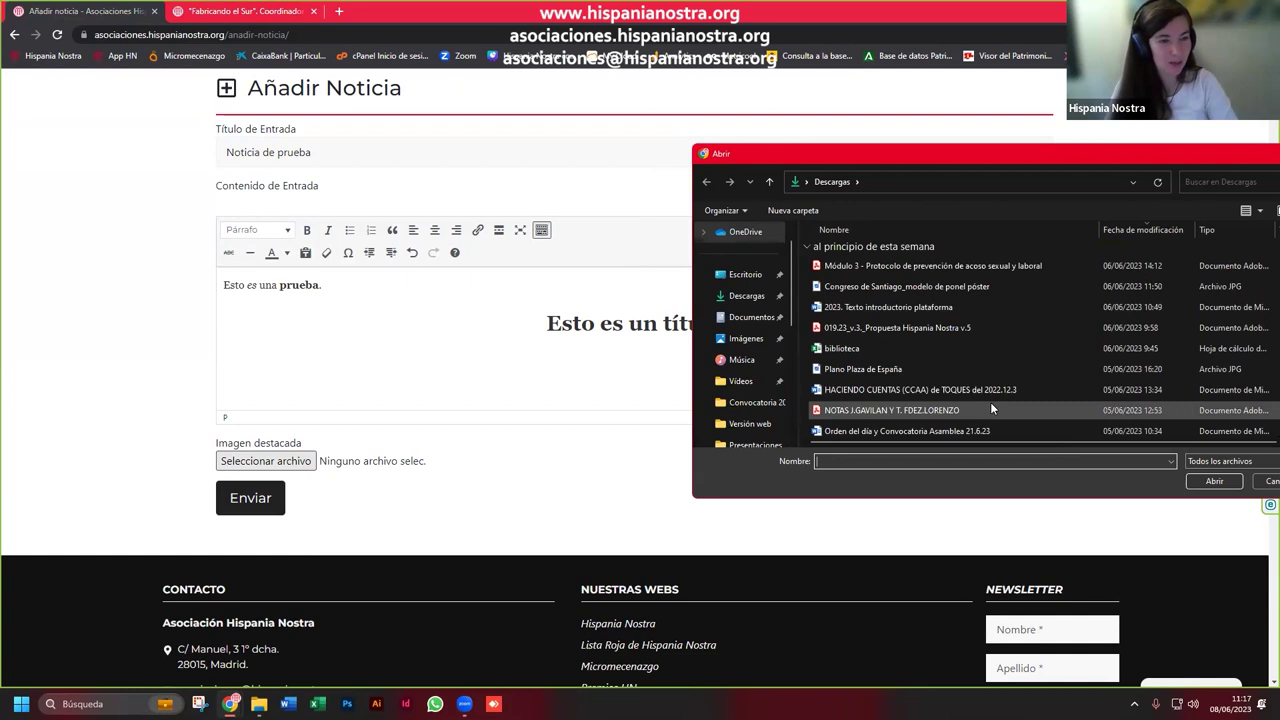
scroll(990, 402, "up", 2)
scroll(752, 424, "down", 1)
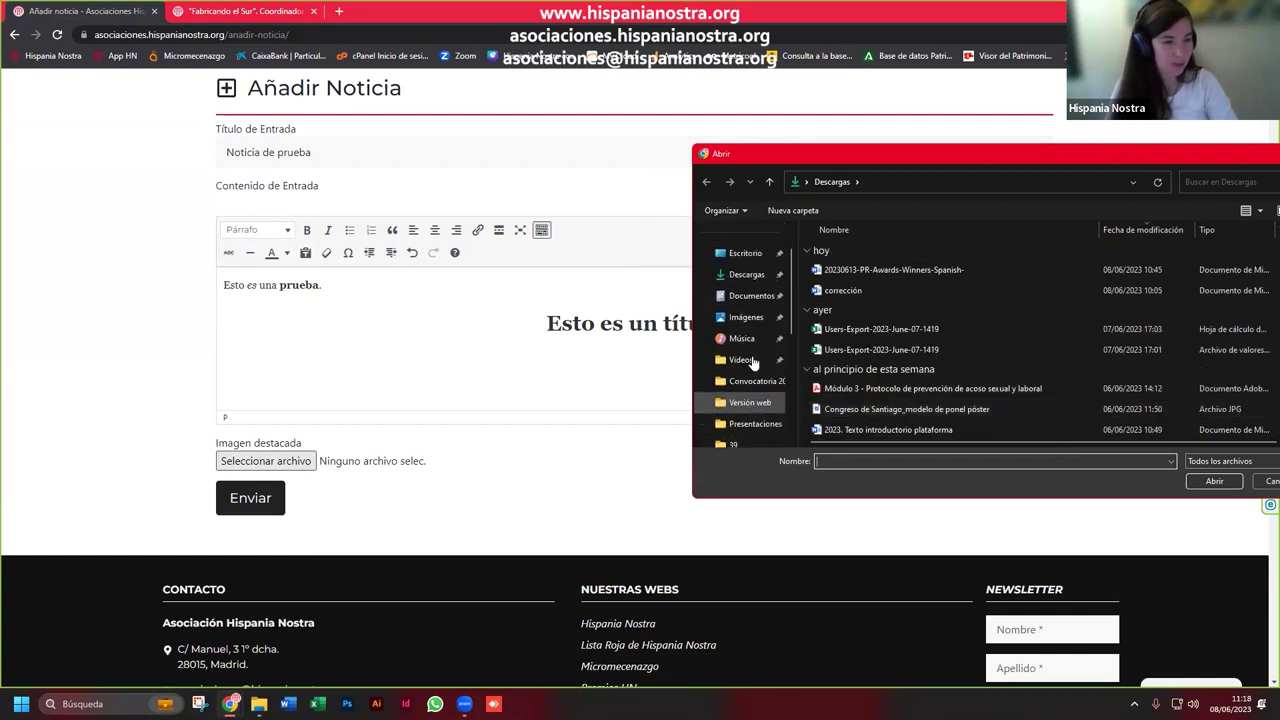
left_click(768, 297)
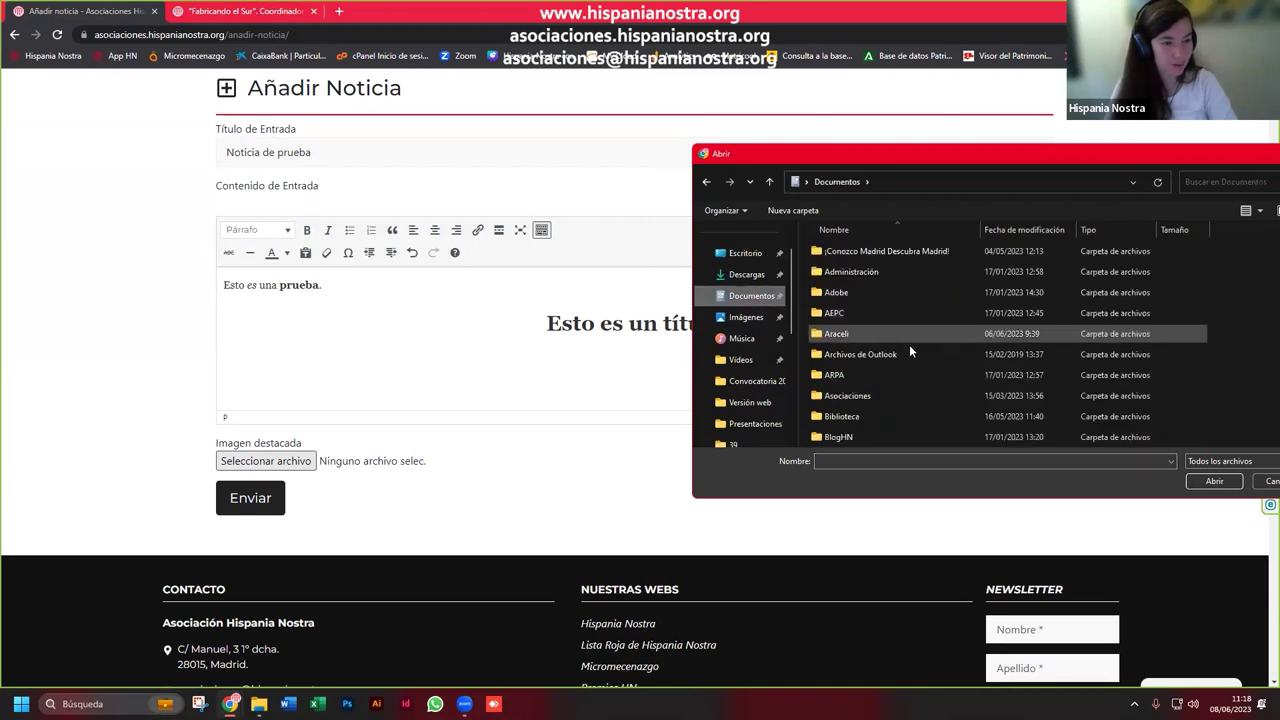
Step: Attach Portada 16-9 from Congresos y asambleas > 2023 Congreso de Santiago > Cartelería as the featured image
scroll(900, 378, "down", 6)
scroll(900, 378, "up", 3)
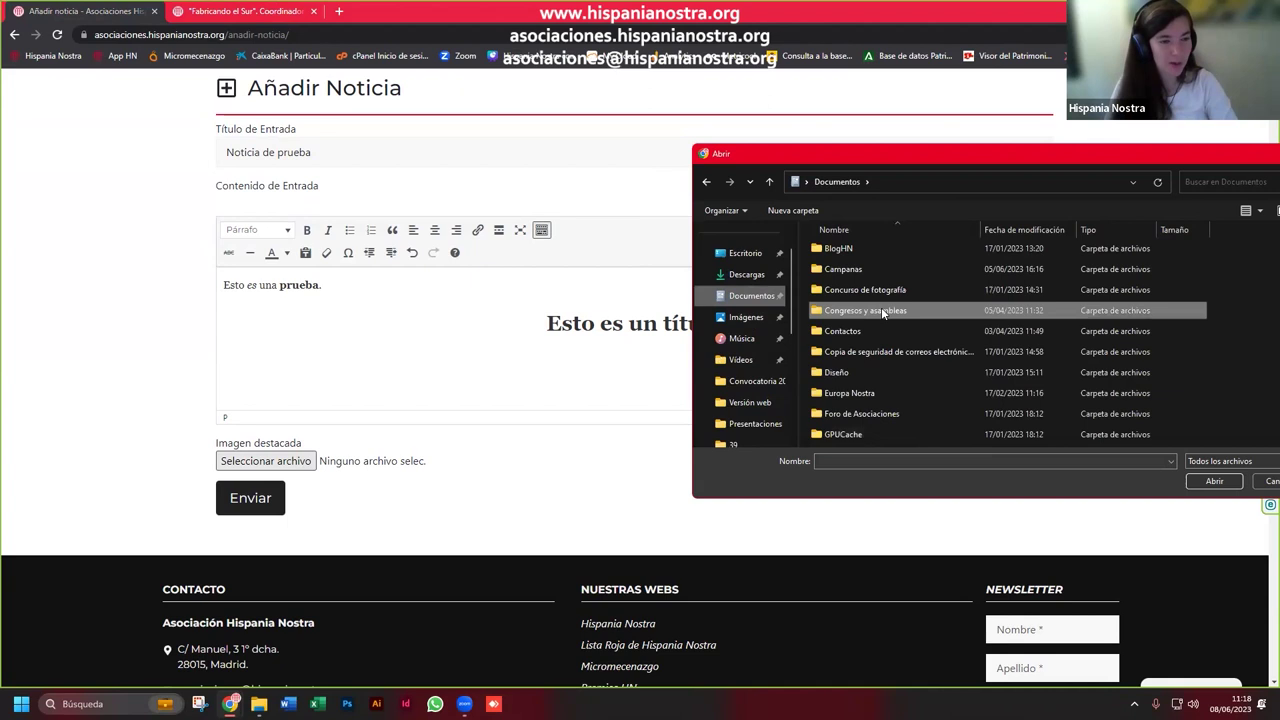
double_click(881, 310)
double_click(913, 315)
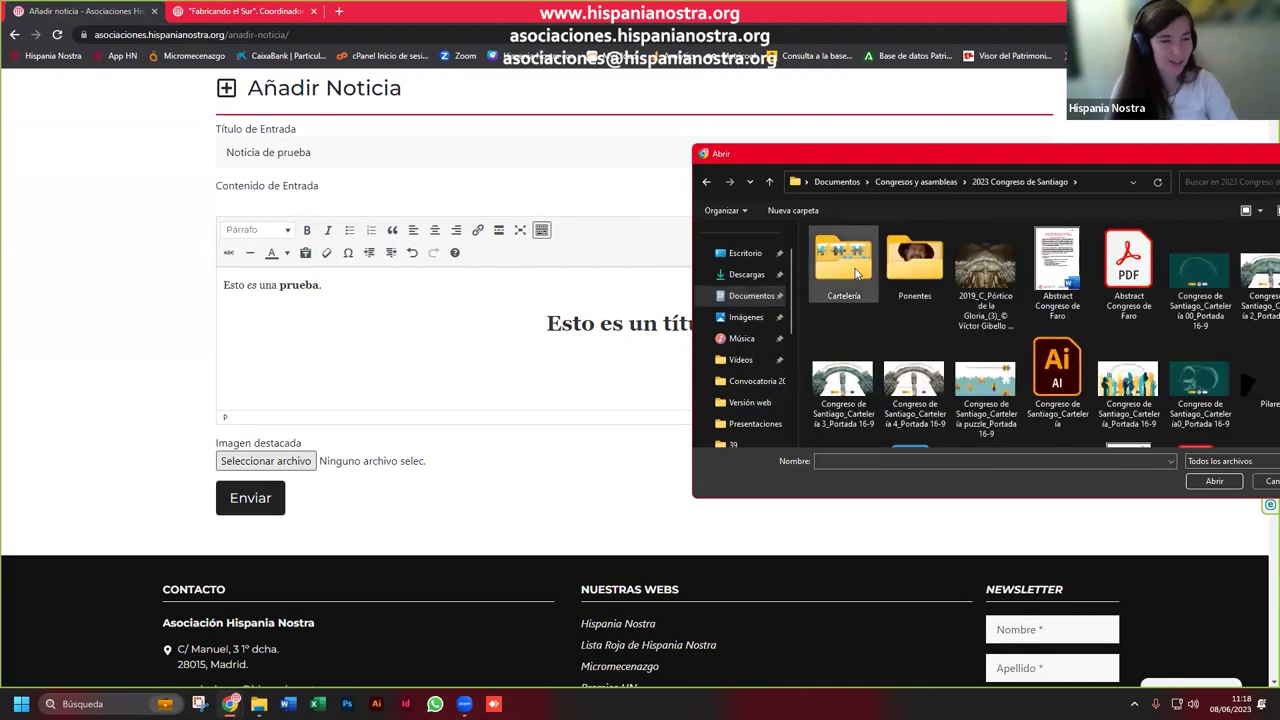
double_click(856, 273)
left_click(1070, 268)
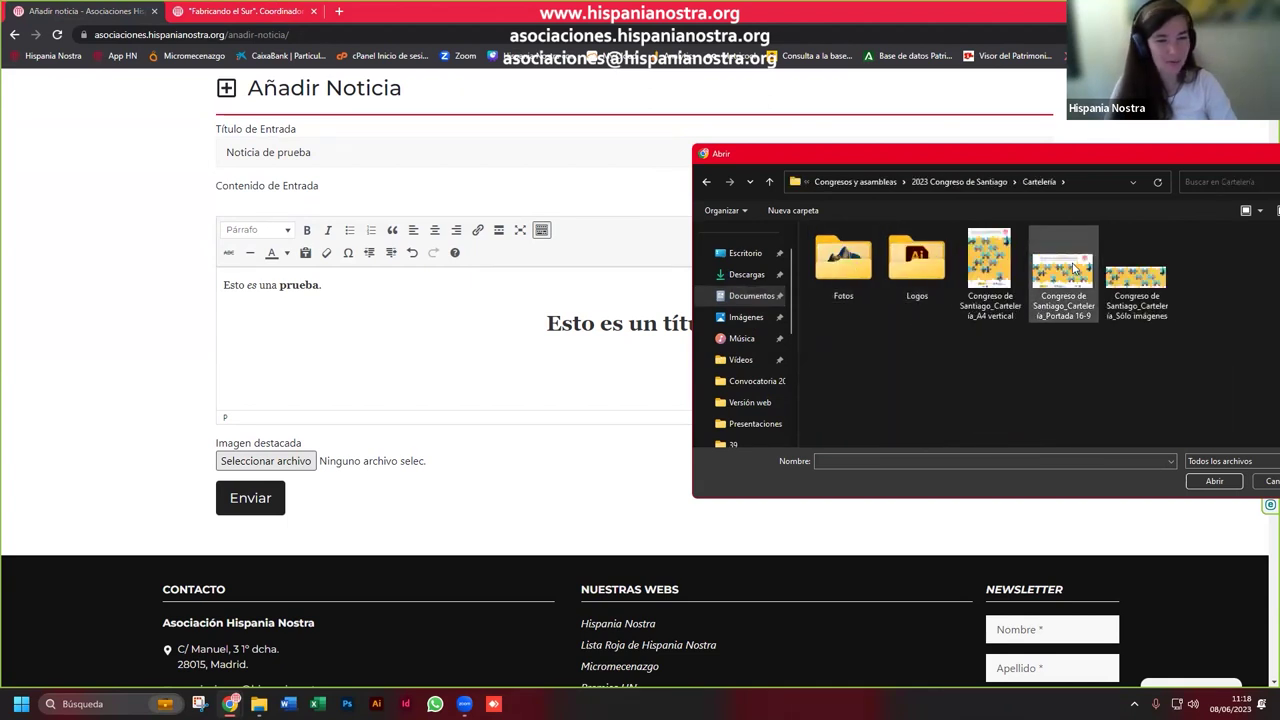
left_click(1210, 482)
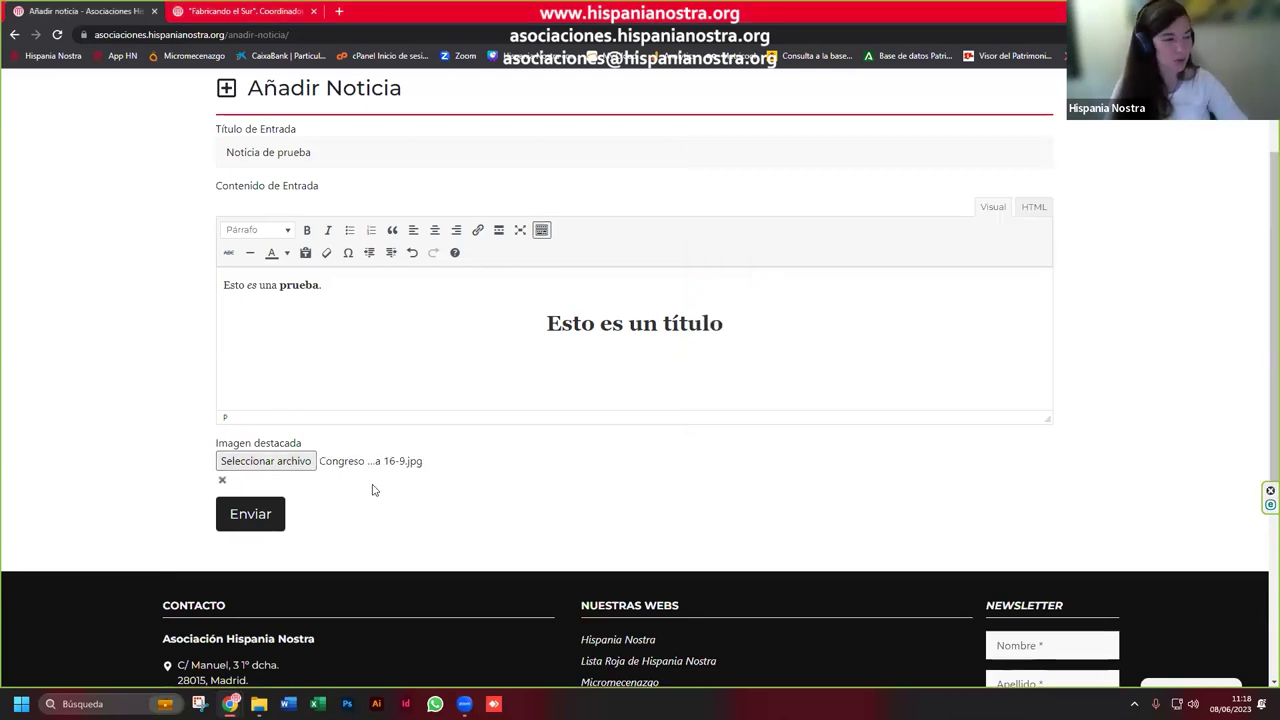
Step: Publish the news item, then view the public NOTICIAS list in the second tab
left_click(247, 524)
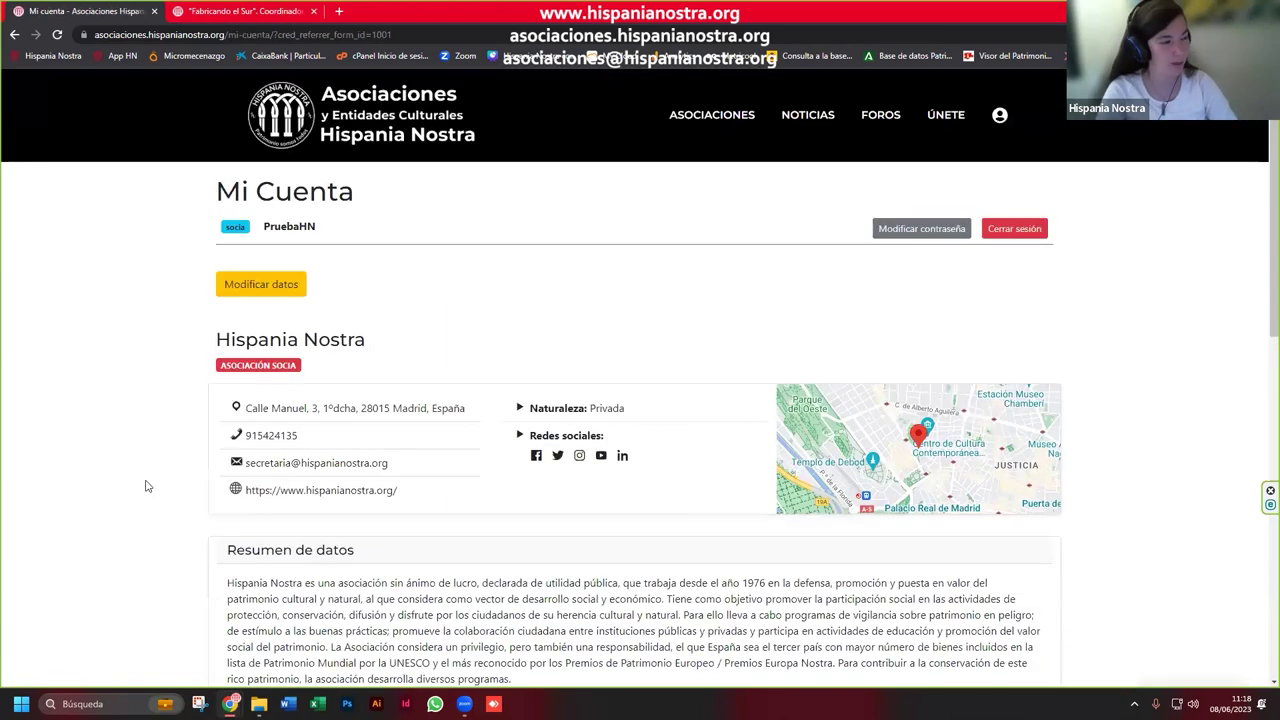
scroll(168, 505, "down", 5)
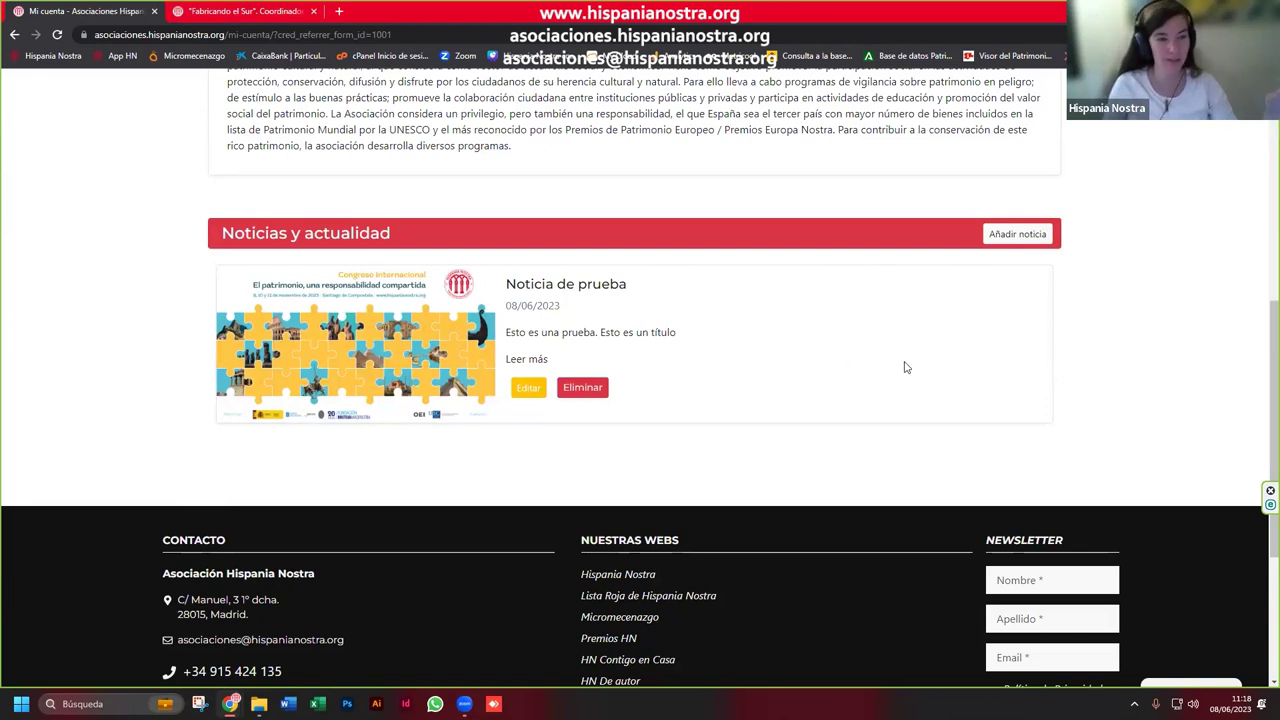
left_click(255, 14)
left_click(805, 119)
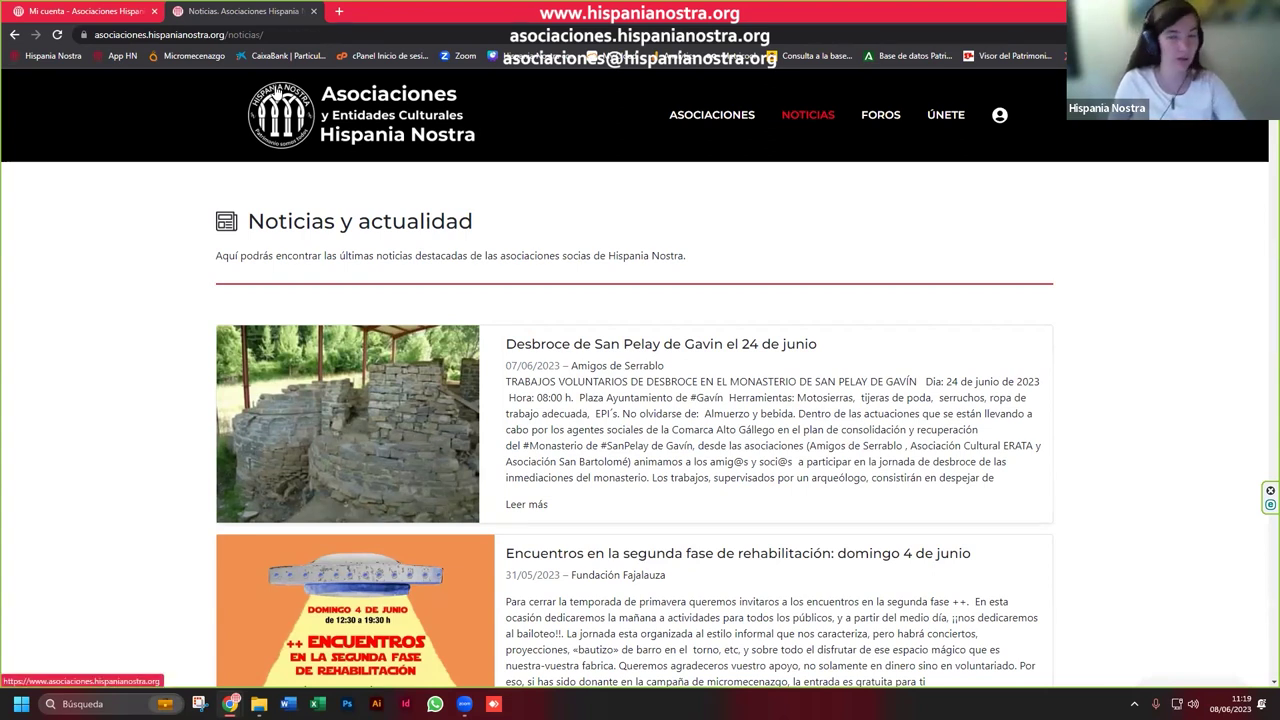
Step: Reload the news list and check the Noticia de prueba article's title, body and PruebaHN author
left_click(58, 36)
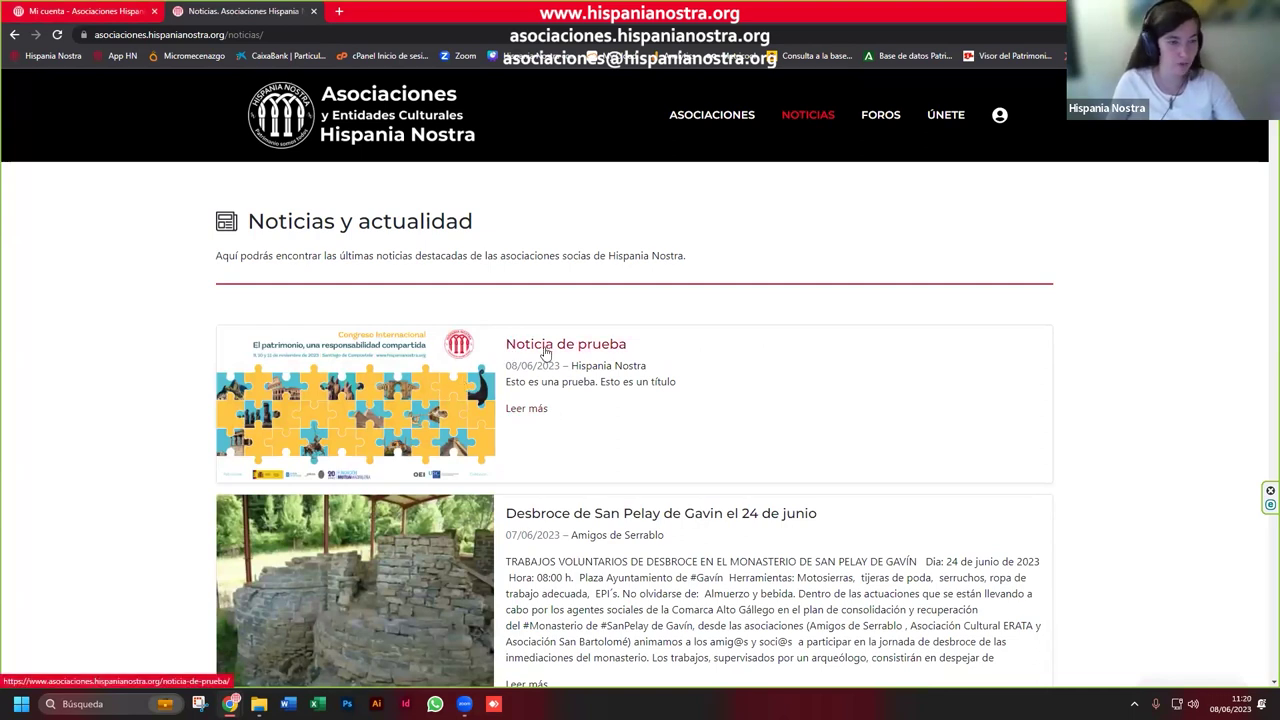
left_click(545, 352)
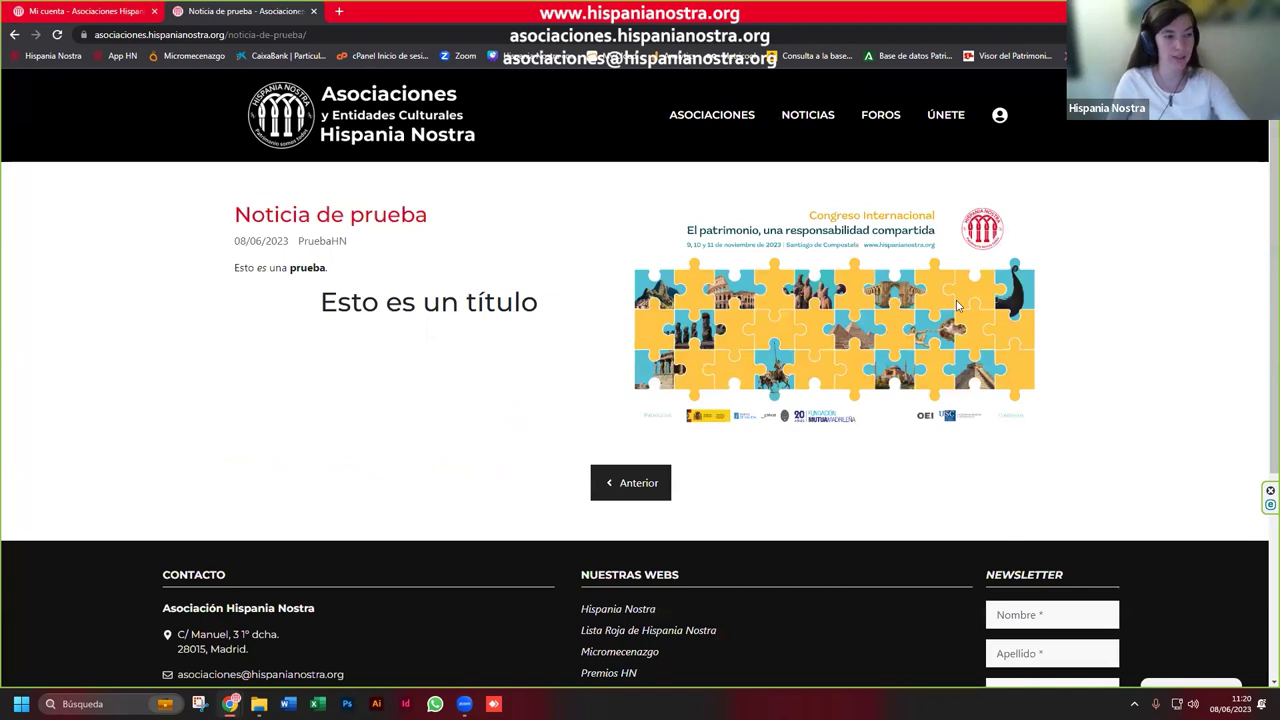
left_click_drag(348, 213, 440, 216)
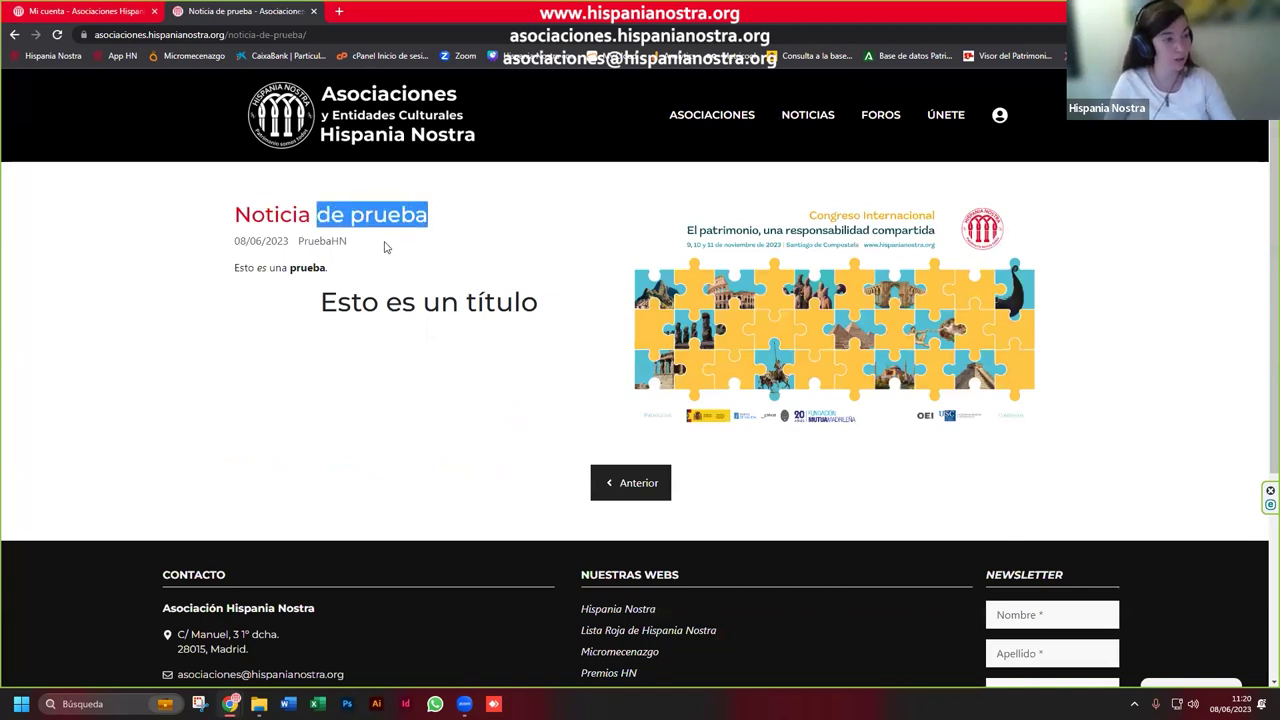
left_click(248, 270)
left_click_drag(248, 270, 875, 316)
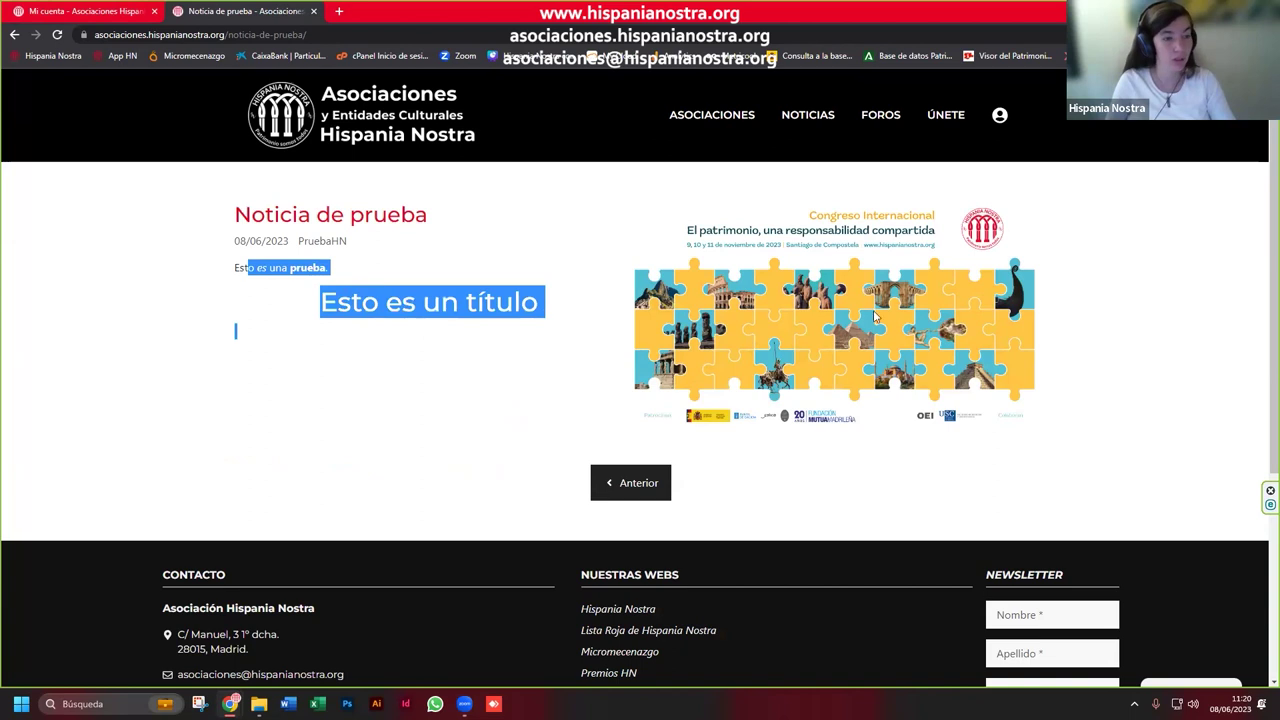
left_click(375, 258)
left_click_drag(350, 241, 298, 242)
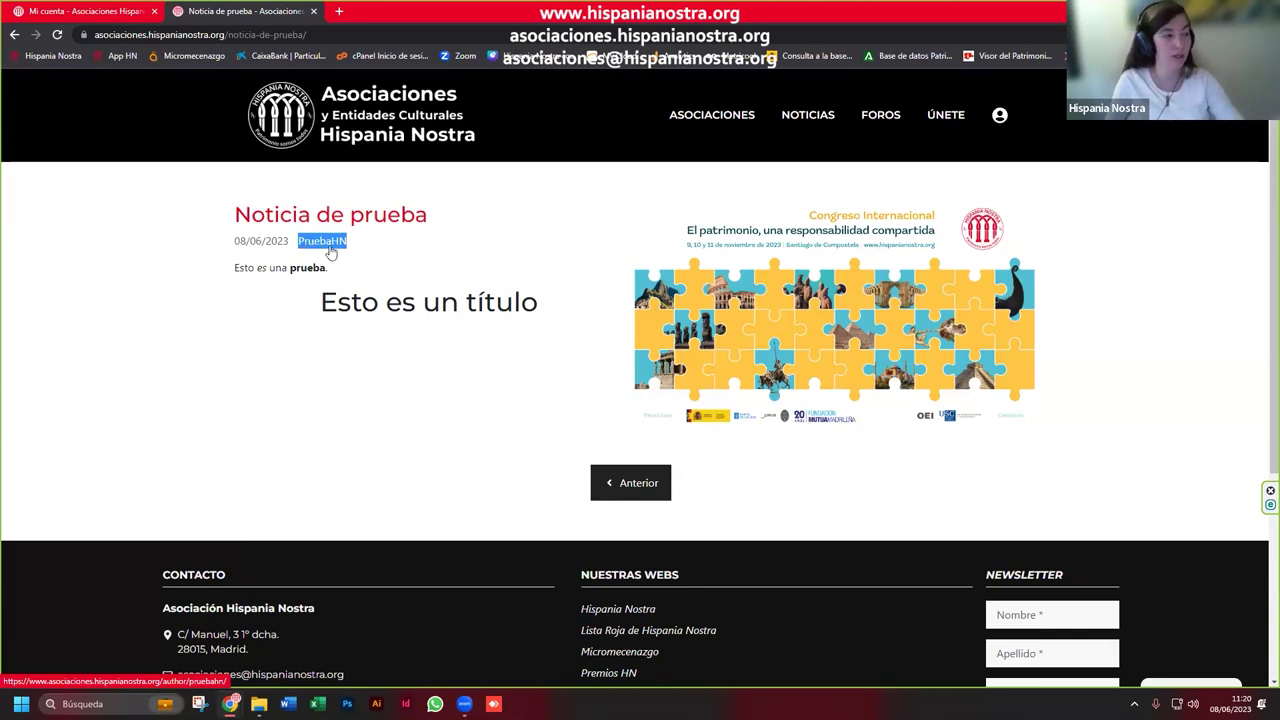
left_click(14, 35)
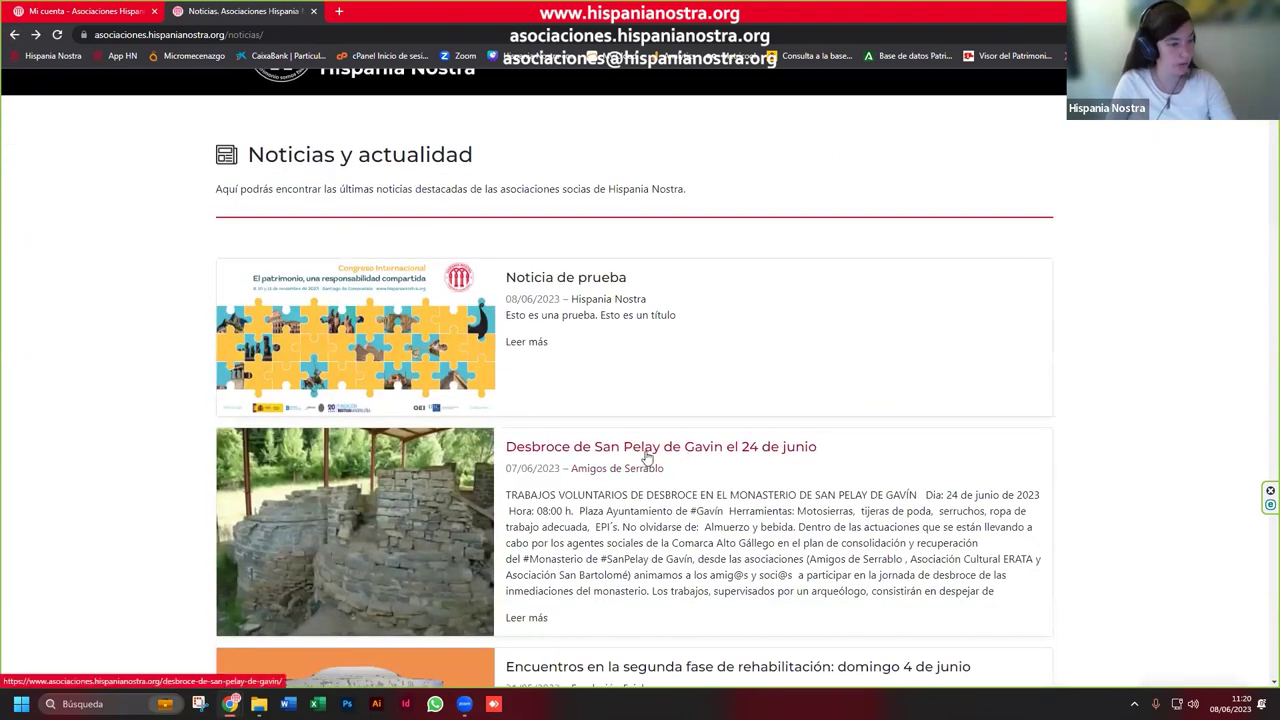
Step: Open the Desbroce de San Pelay article and follow its Amigos de Serrablo author link
left_click(668, 455)
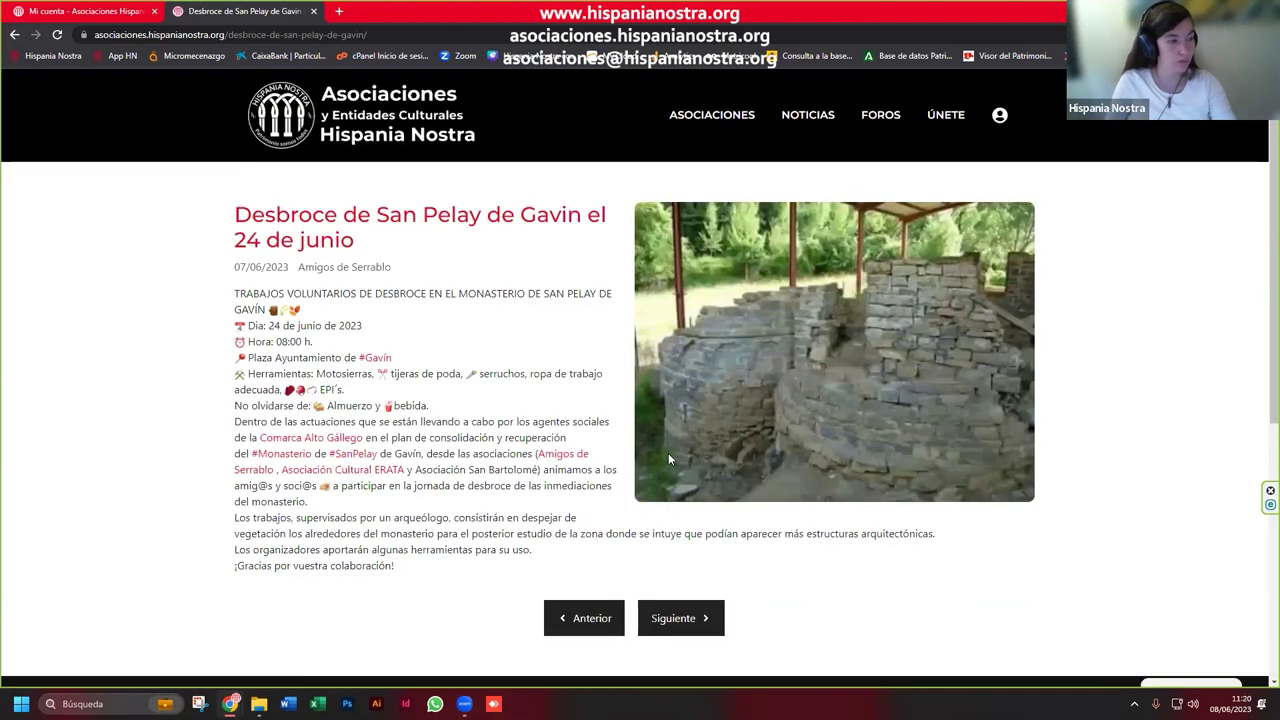
triple_click(304, 280)
left_click(443, 273)
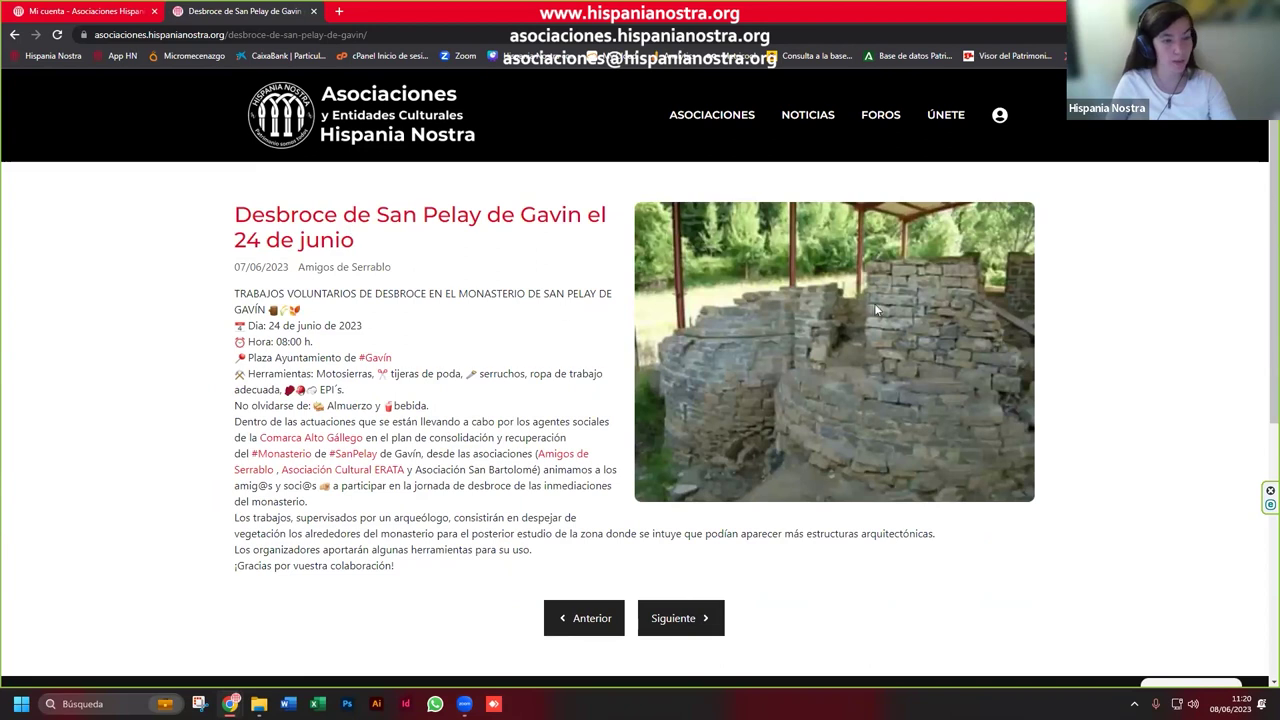
left_click(367, 276)
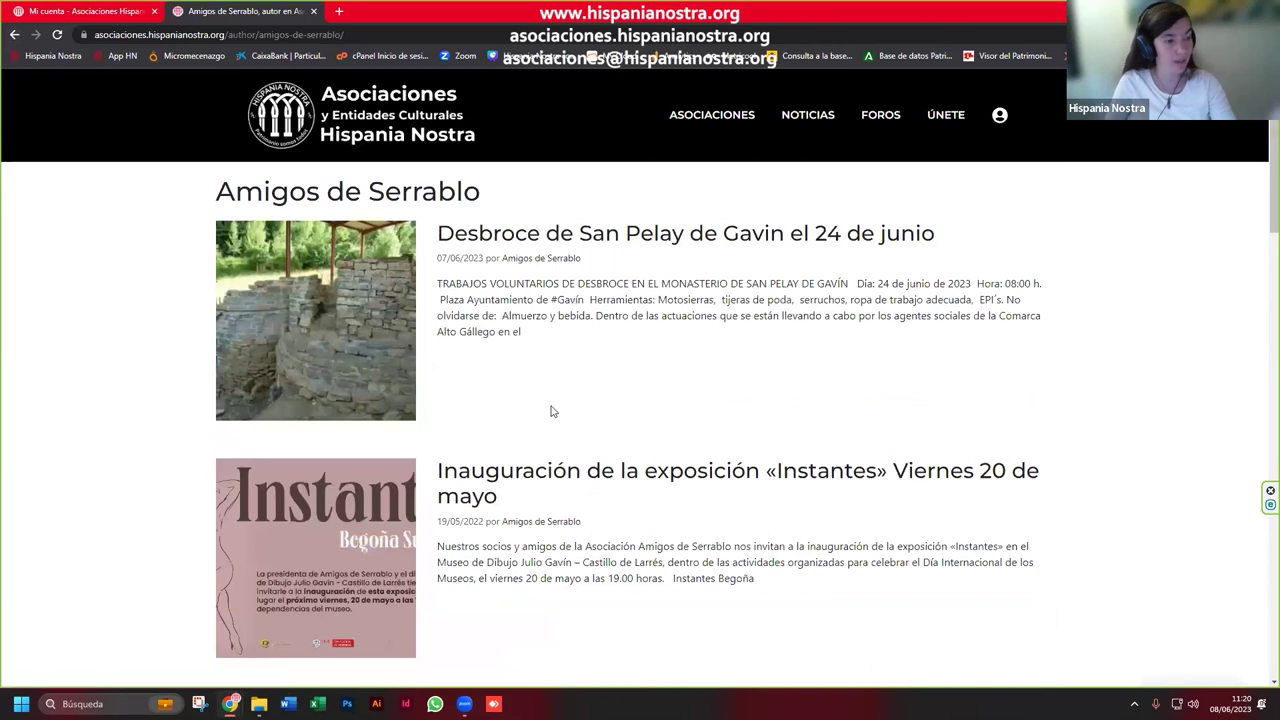
Step: Scroll through the Amigos de Serrablo posts, checking the Instantes post's date
scroll(551, 411, "down", 3)
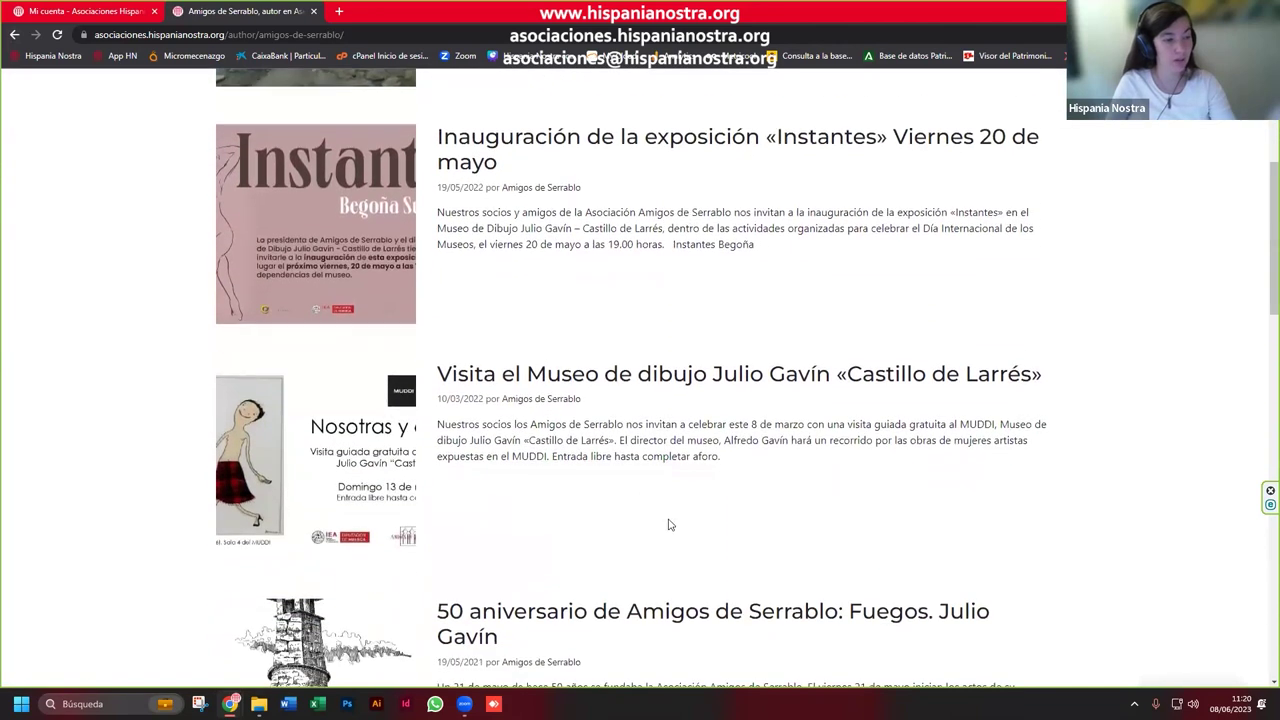
scroll(668, 524, "down", 1)
scroll(509, 271, "up", 2)
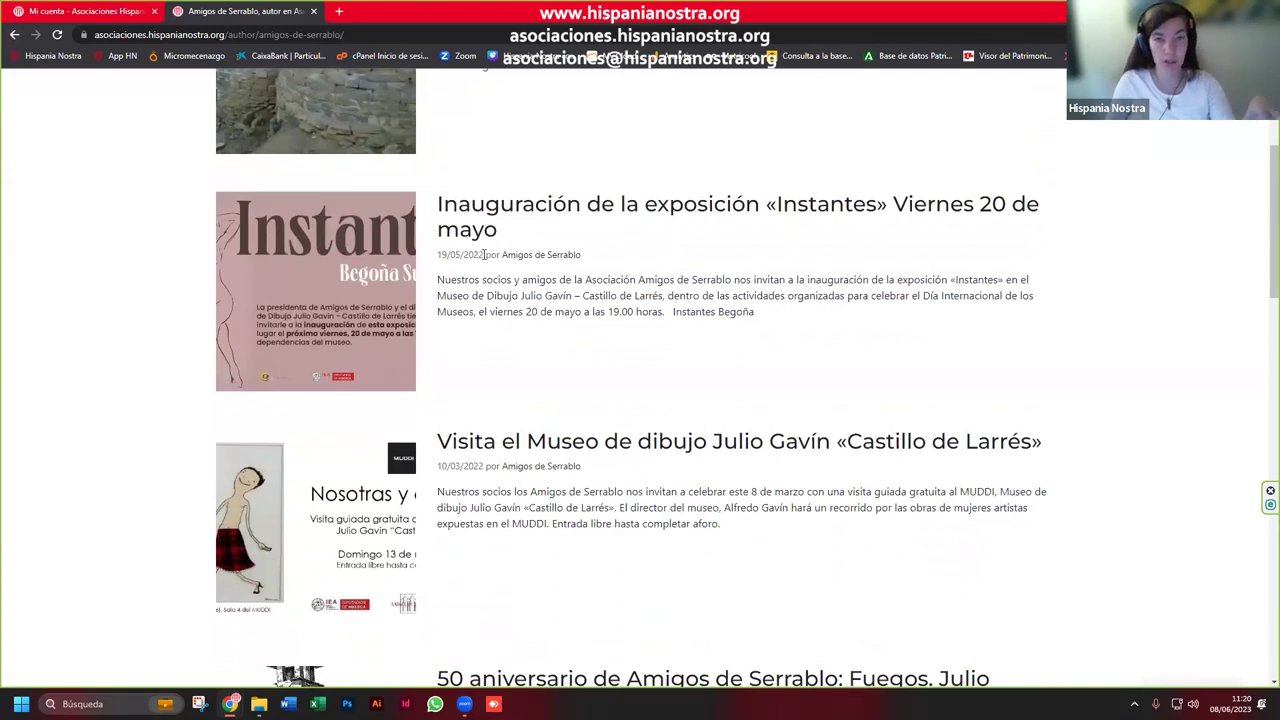
left_click_drag(485, 254, 441, 256)
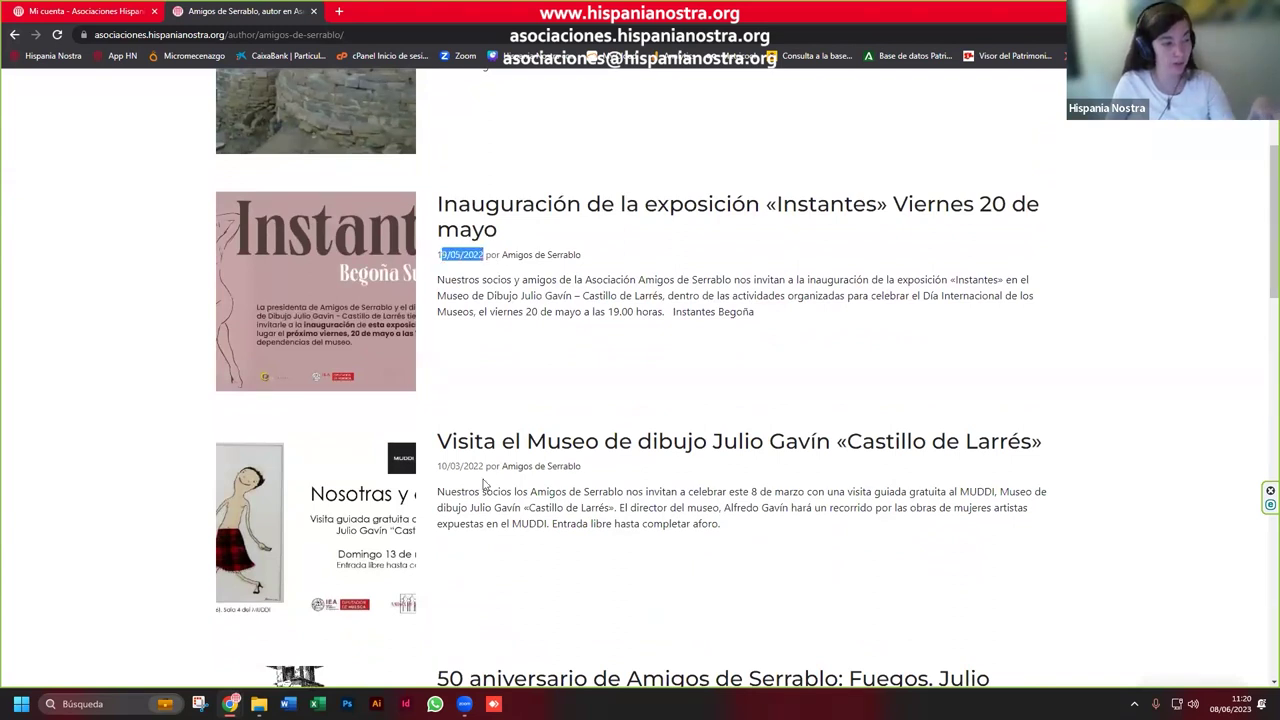
scroll(480, 644, "down", 2)
left_click_drag(484, 528, 455, 528)
scroll(481, 566, "down", 3)
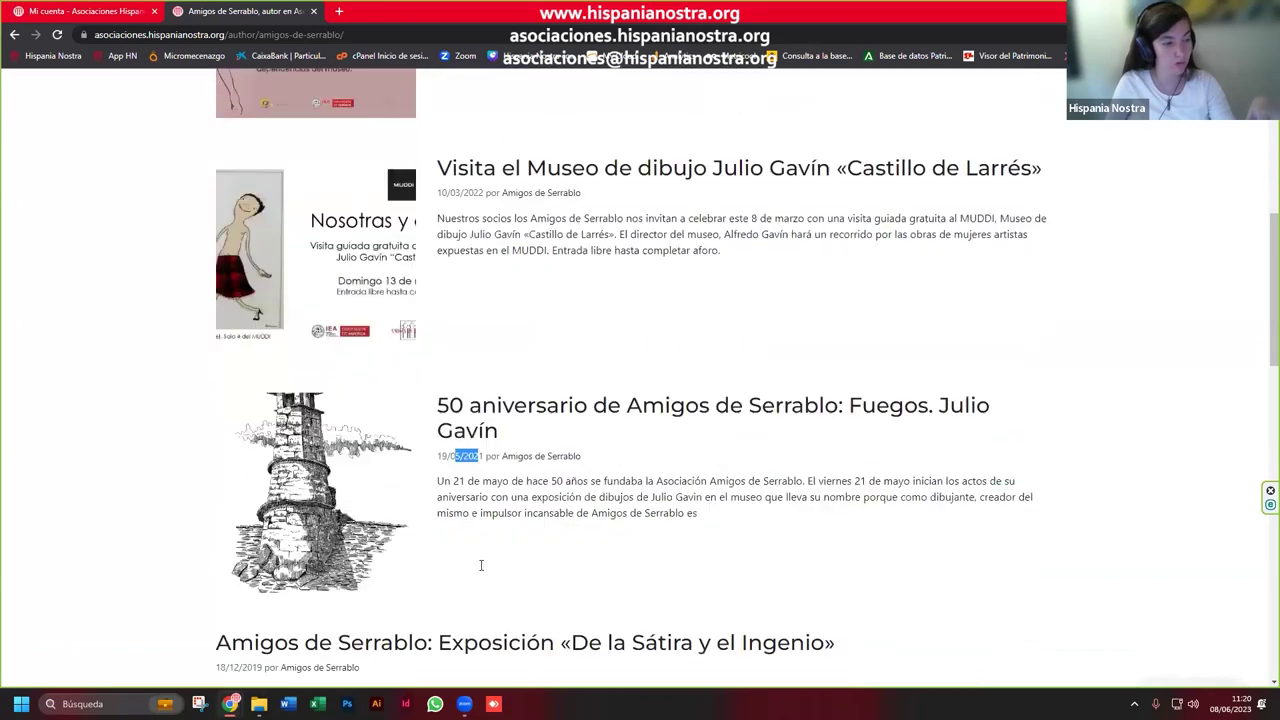
scroll(530, 565, "up", 10)
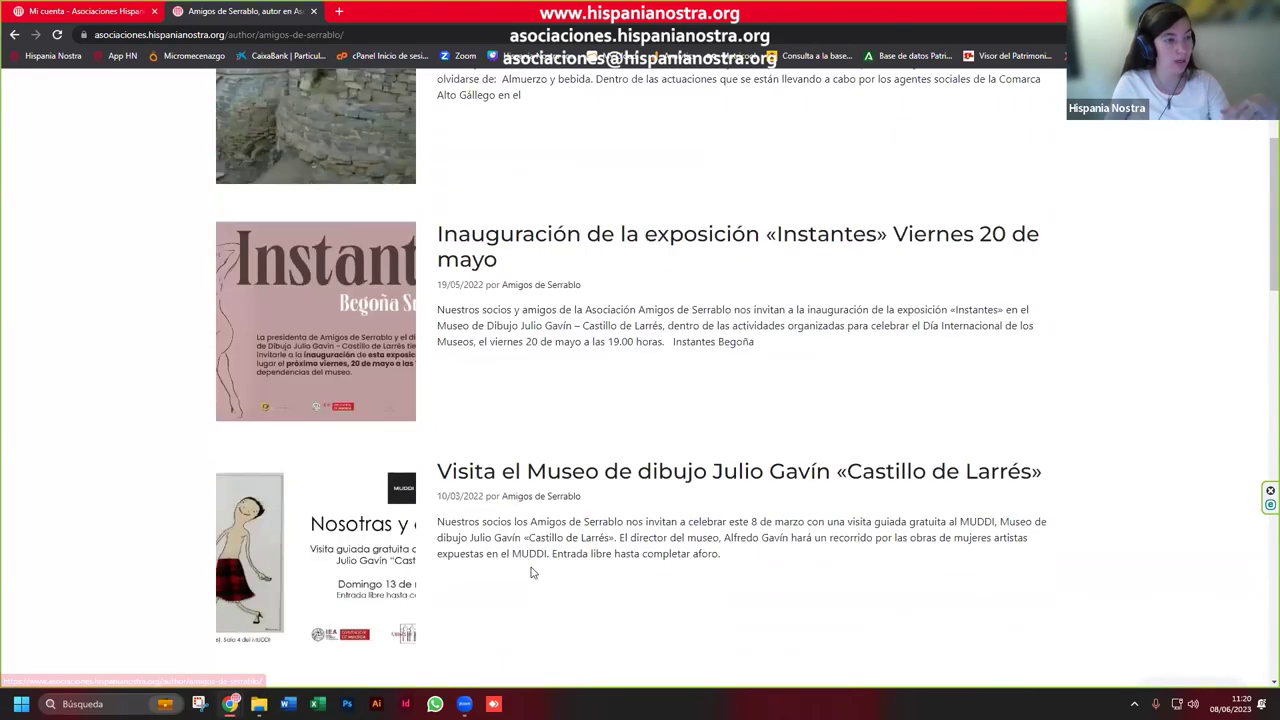
Step: Search the ASOCIACIONES directory for 'serrablo'
left_click(690, 120)
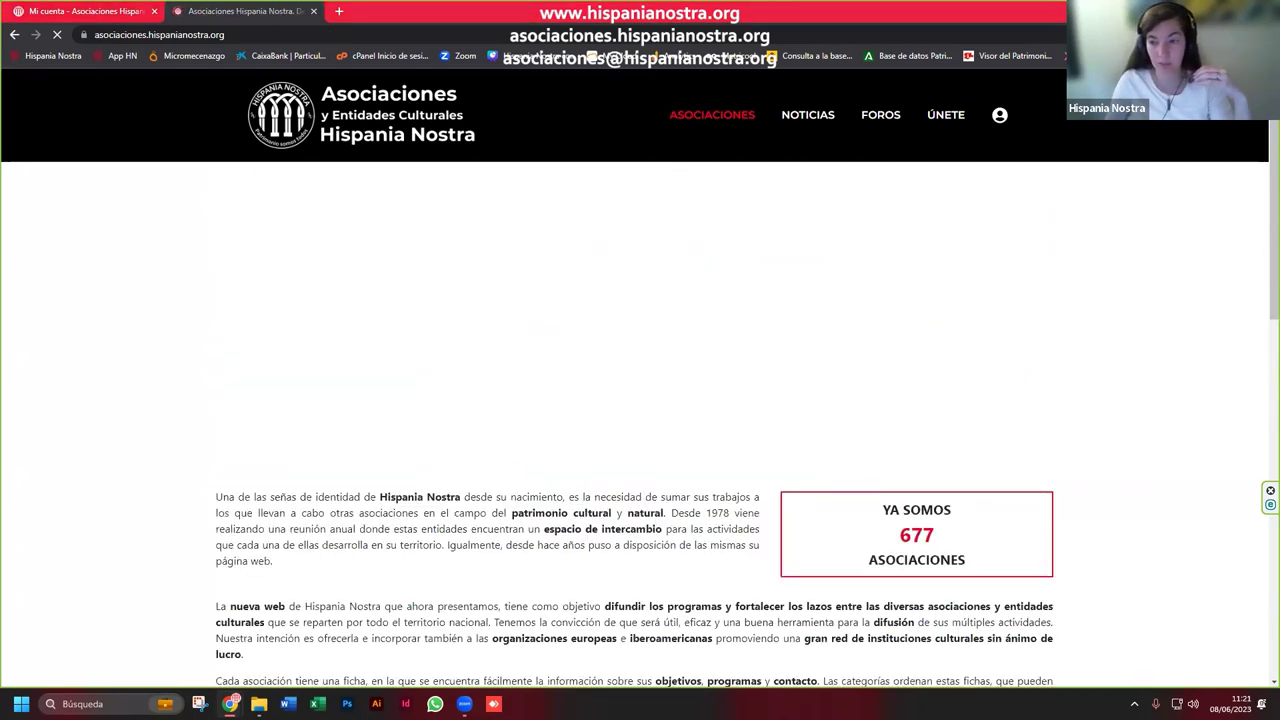
scroll(693, 453, "down", 2)
scroll(693, 453, "down", 2)
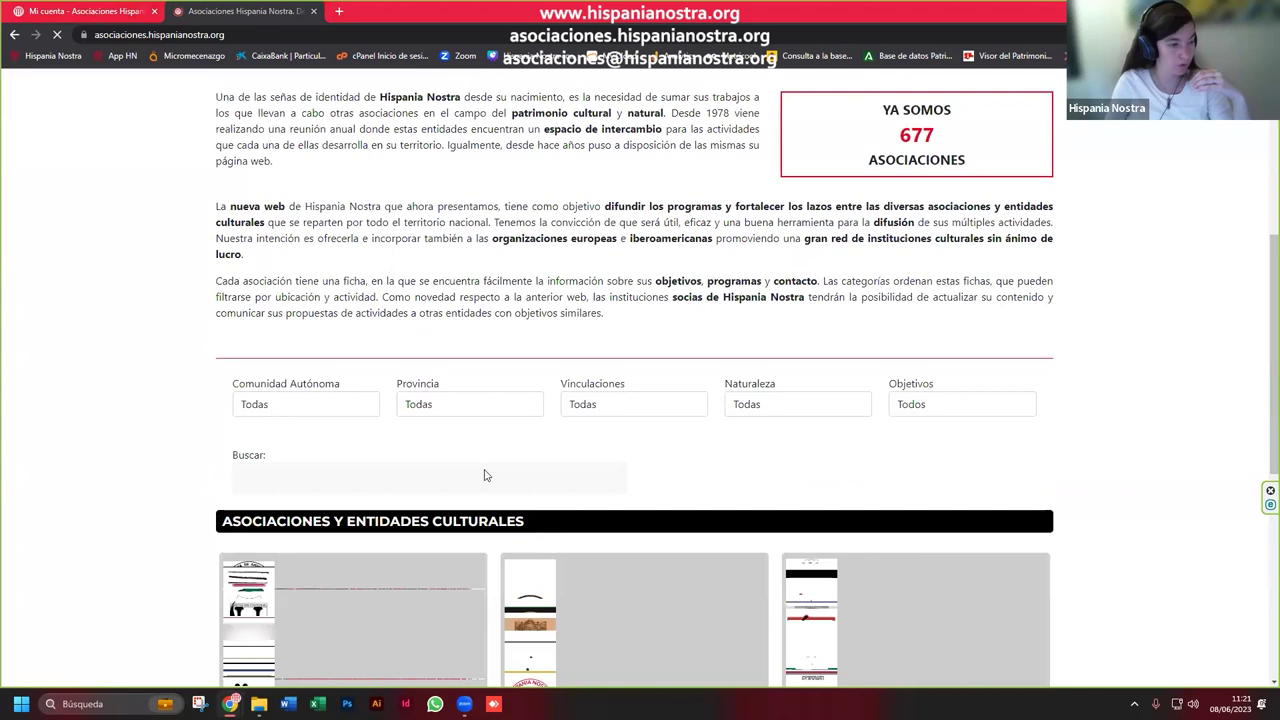
left_click(463, 481)
type("serrablo")
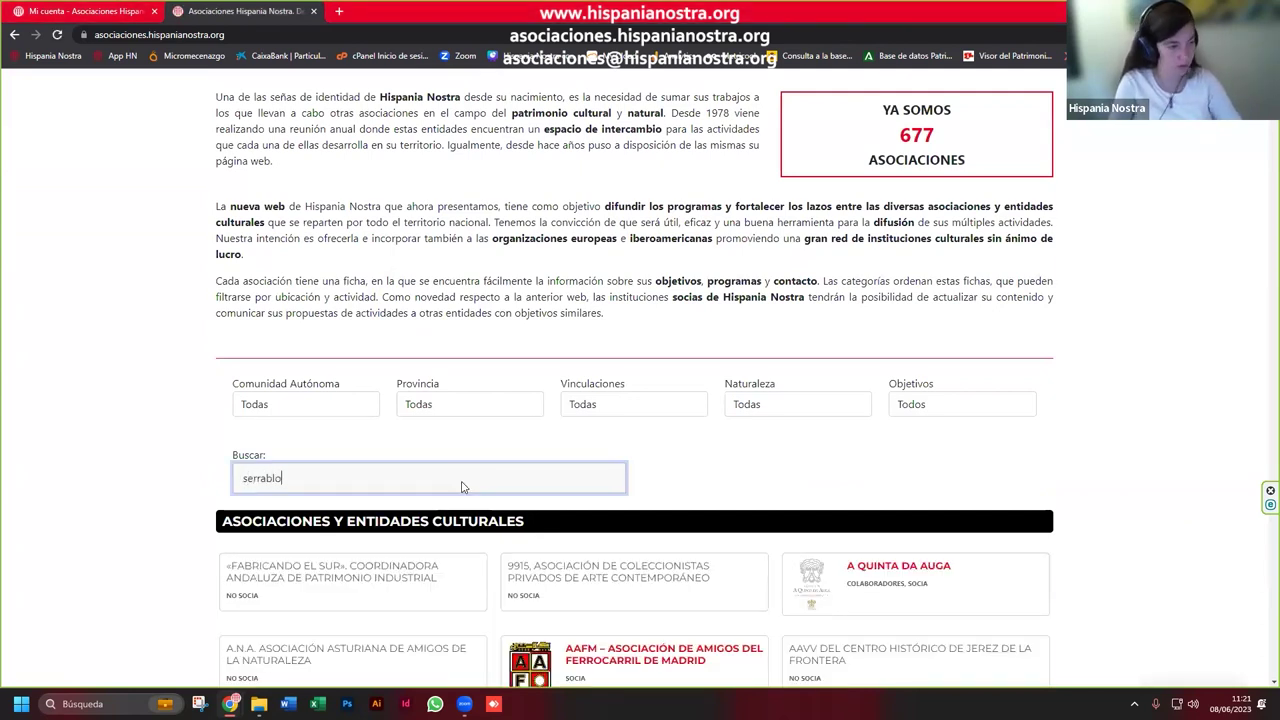
key("Return")
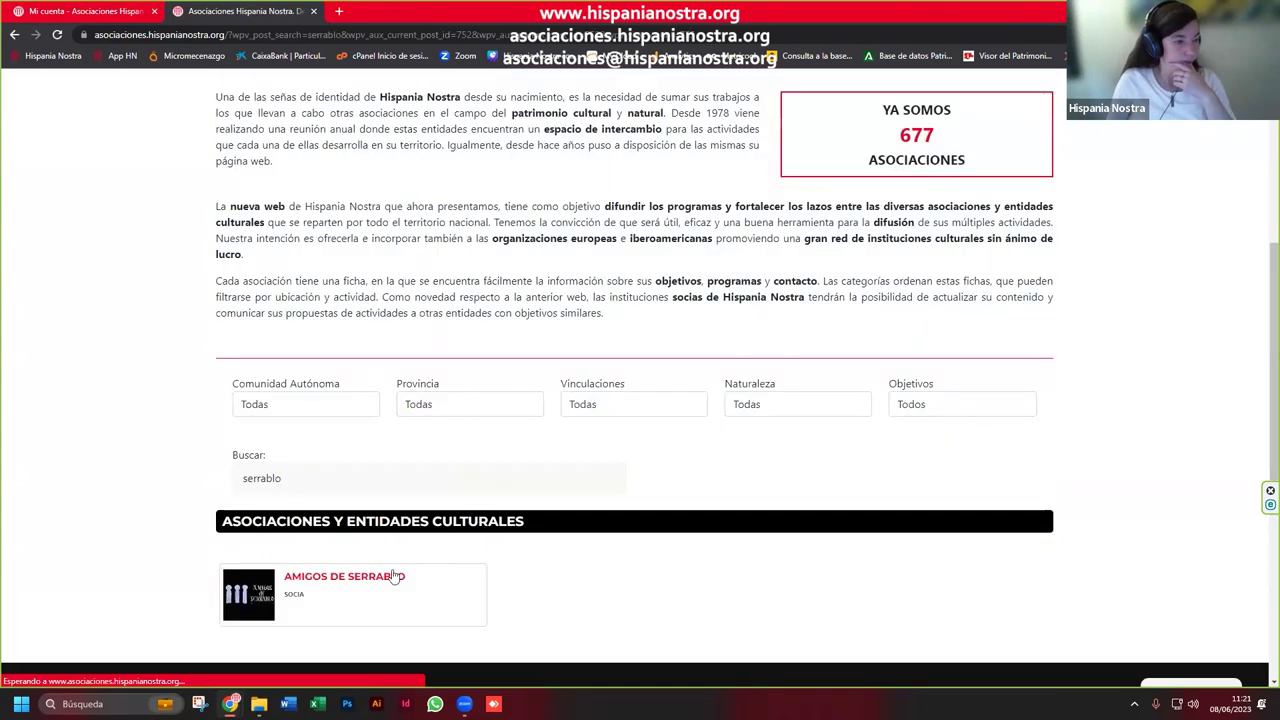
Step: Open the Amigos de Serrablo result and scroll through its contact details, map, data and news
left_click(395, 577)
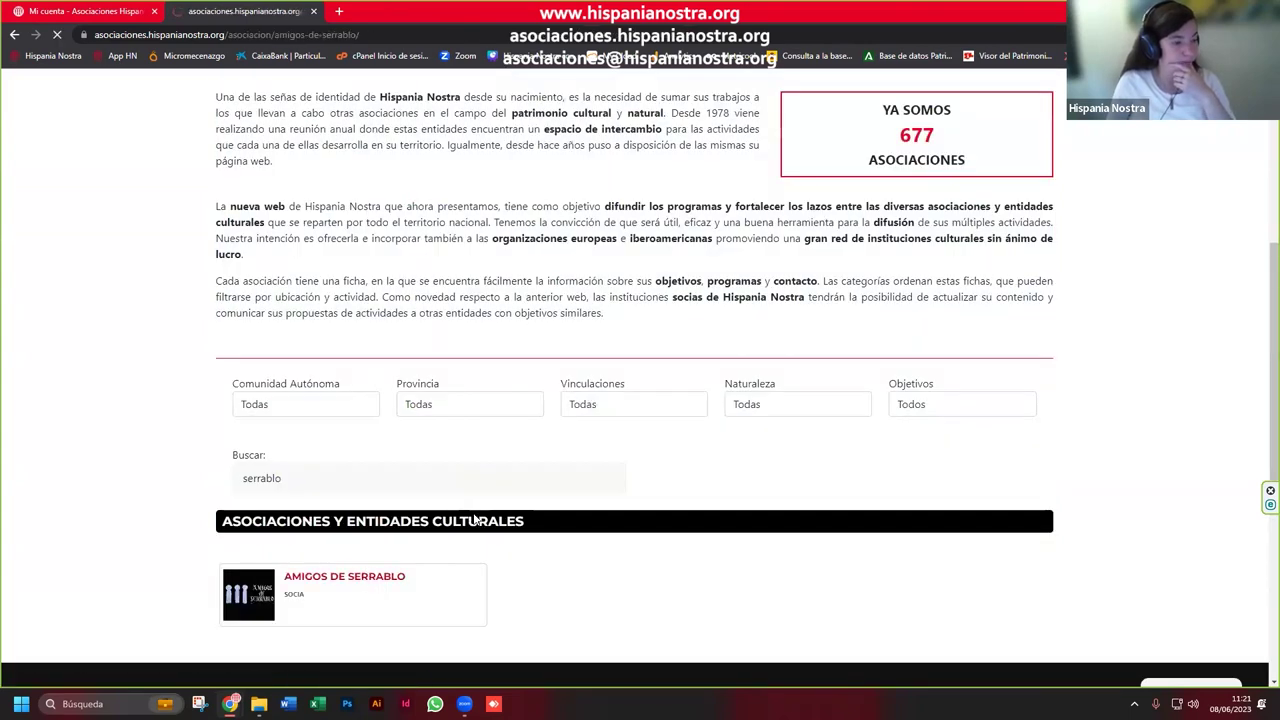
scroll(515, 328, "down", 1)
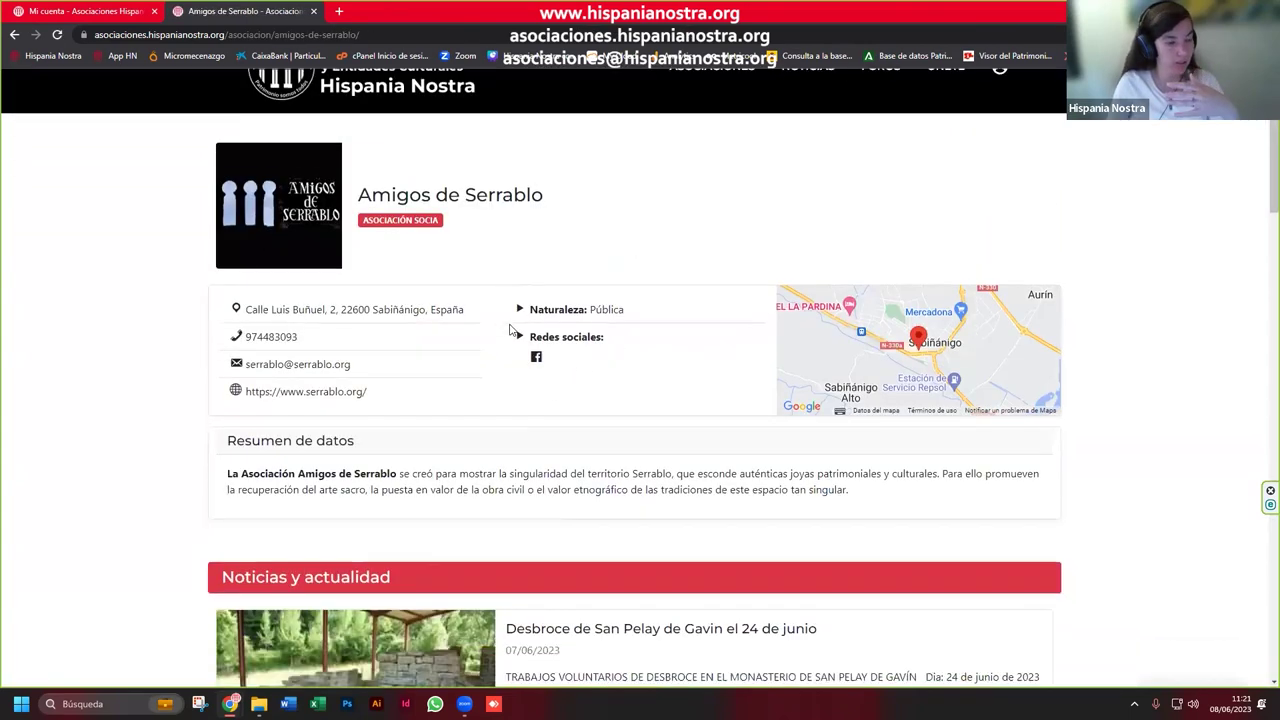
scroll(512, 330, "down", 6)
scroll(748, 470, "down", 2)
scroll(748, 470, "up", 4)
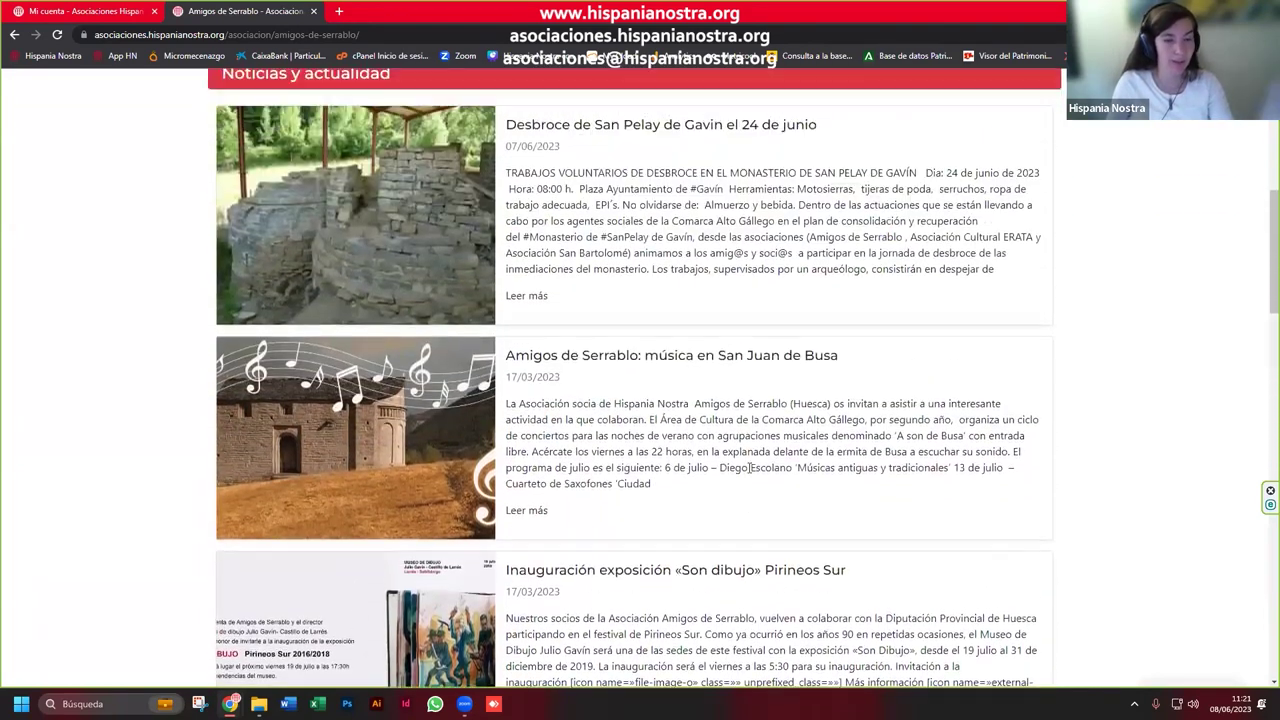
scroll(750, 467, "up", 3)
scroll(755, 480, "up", 2)
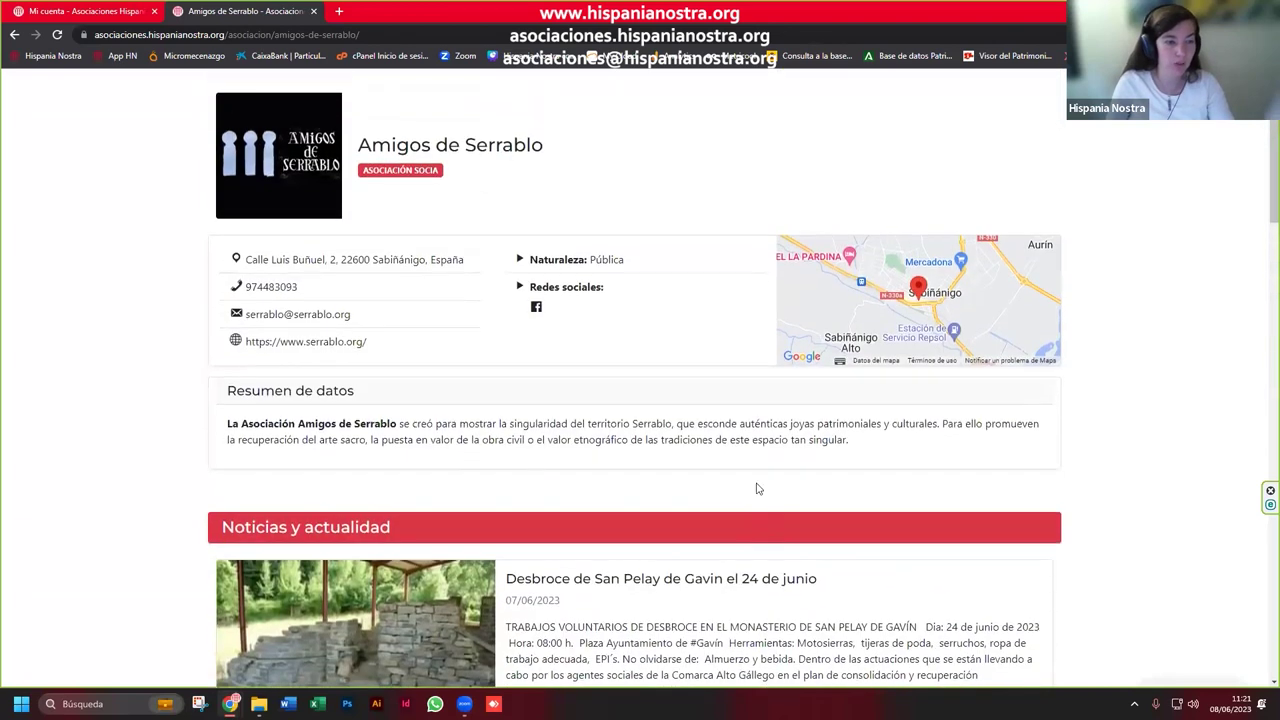
scroll(757, 488, "up", 1)
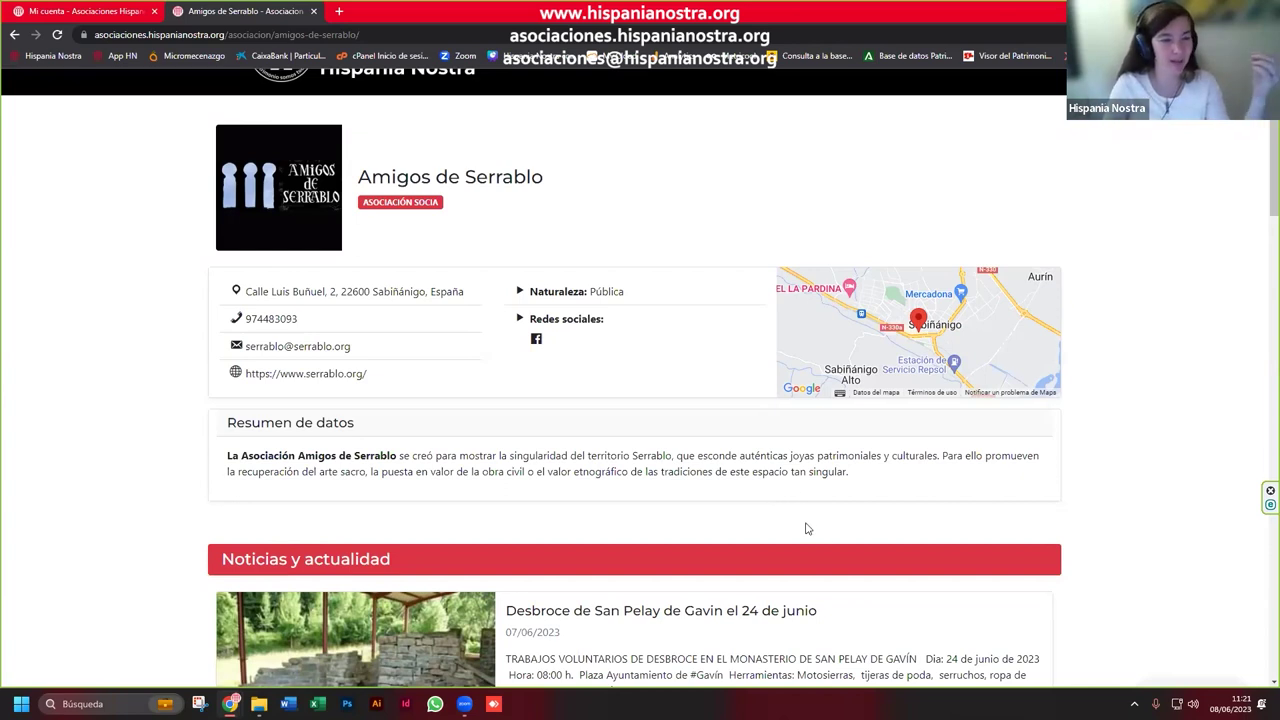
scroll(809, 550, "up", 1)
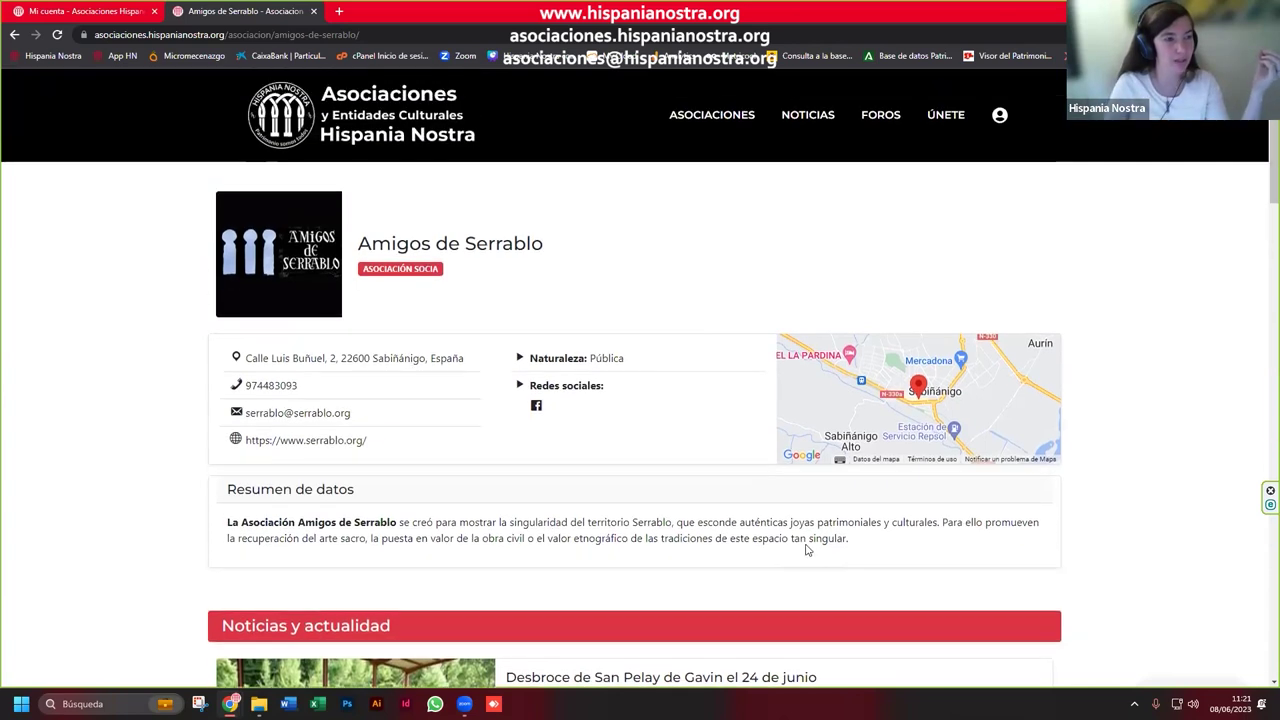
Step: Return to NOTICIAS and scroll the list headed by Noticia de prueba and Desbroce de San Pelay
left_click(804, 120)
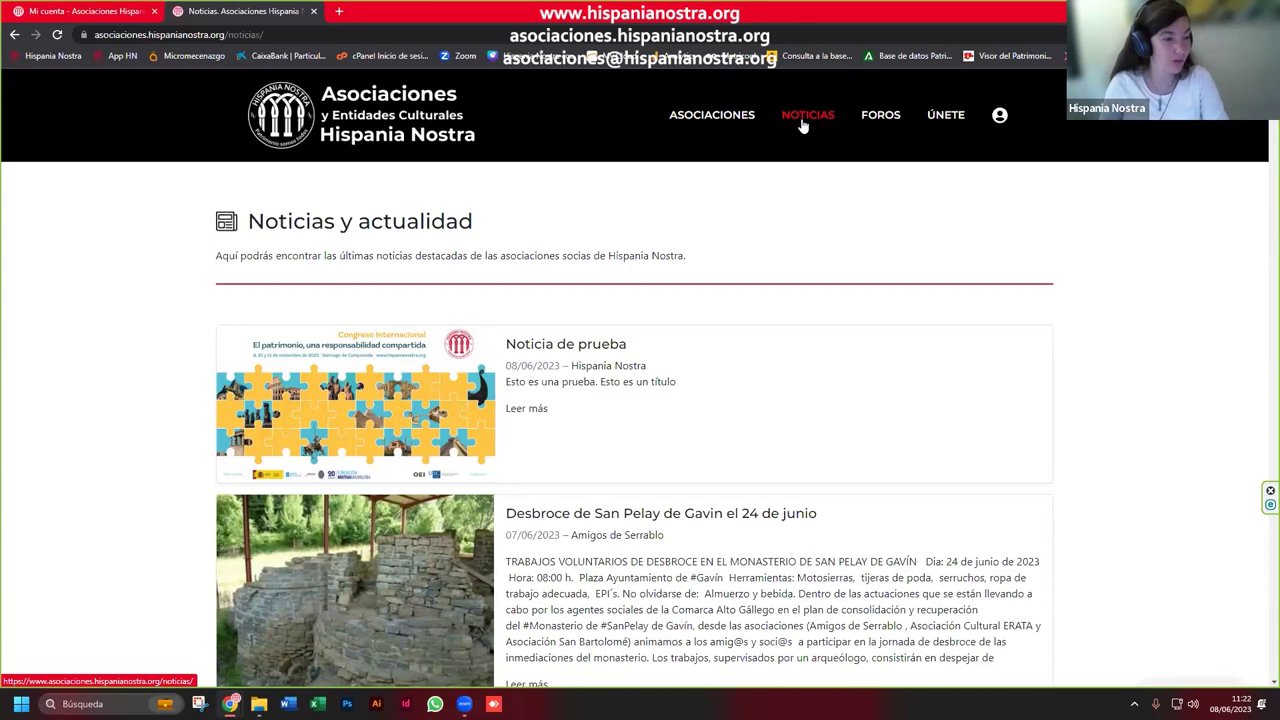
scroll(930, 460, "down", 3)
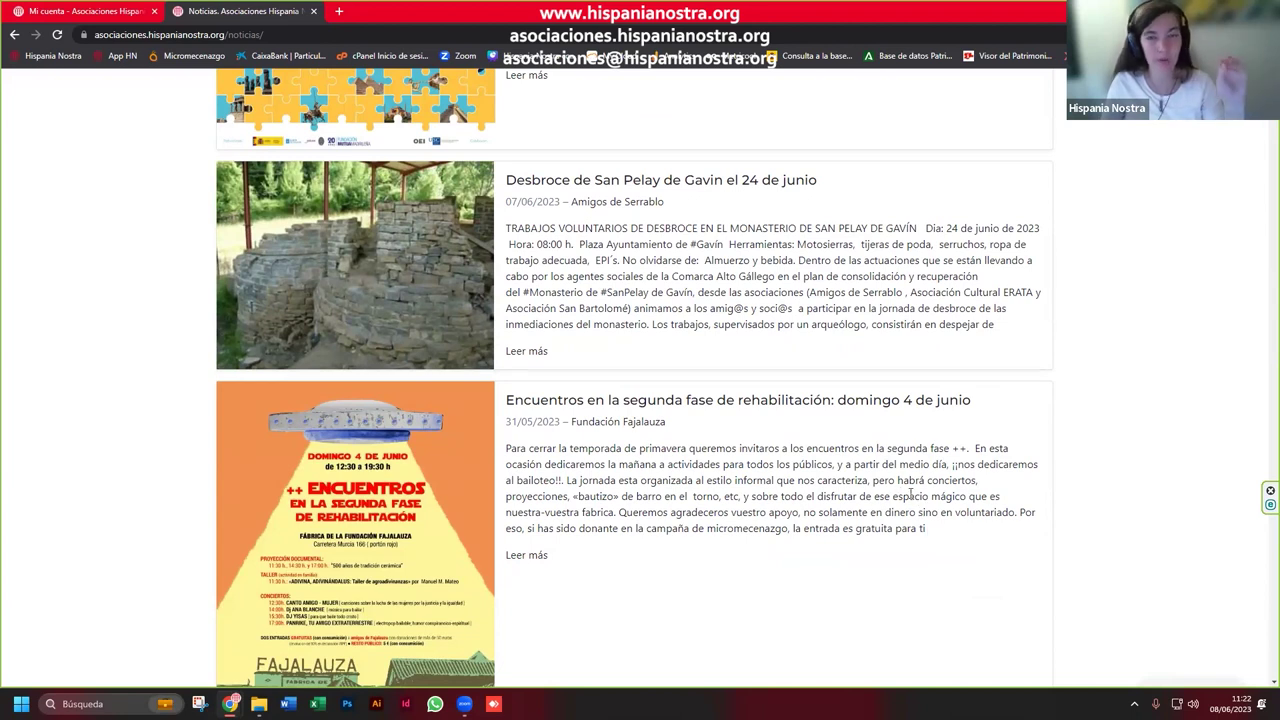
scroll(910, 496, "up", 3)
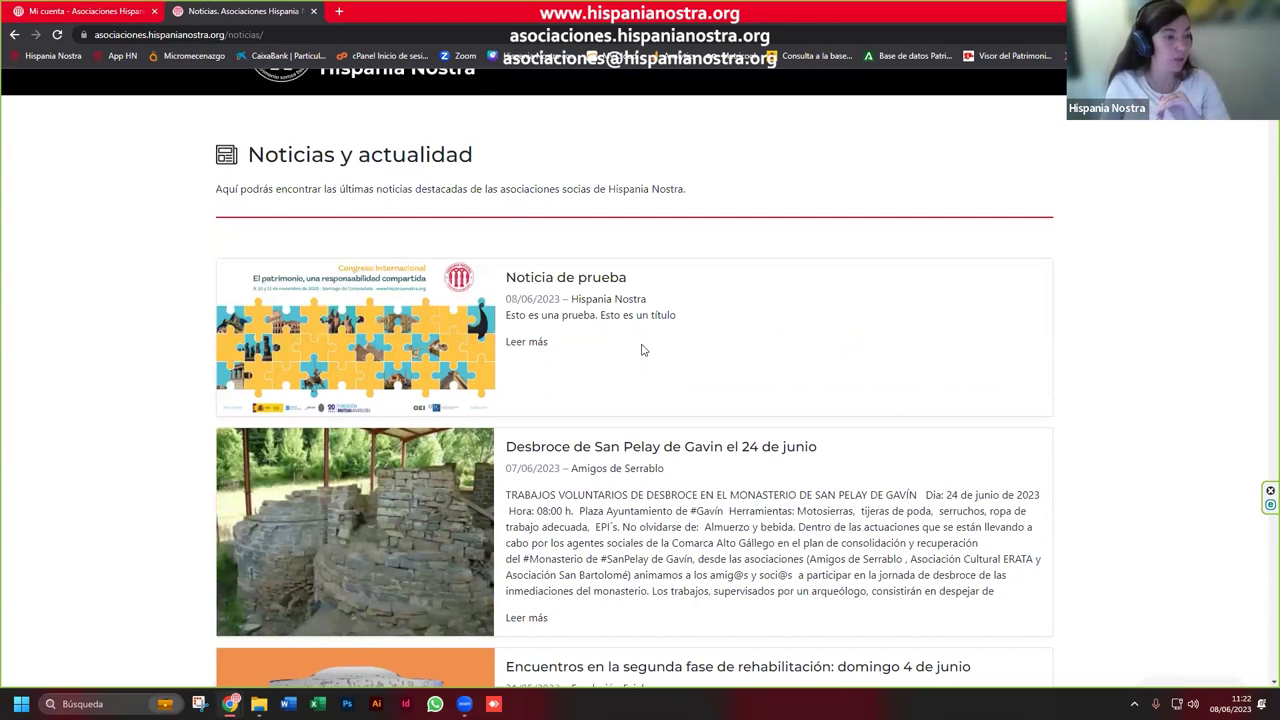
scroll(700, 330, "up", 1)
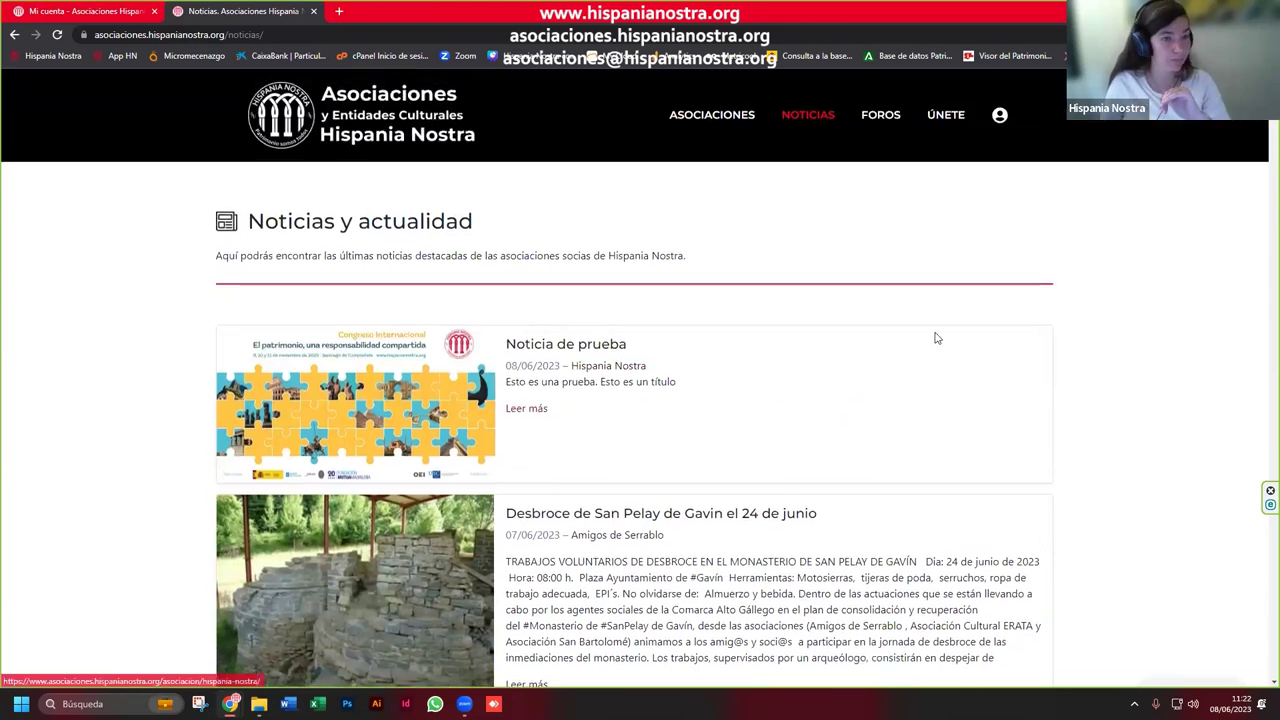
Step: Go to Mi Cuenta and open the 'Noticia de prueba' news entry for editing
left_click(997, 120)
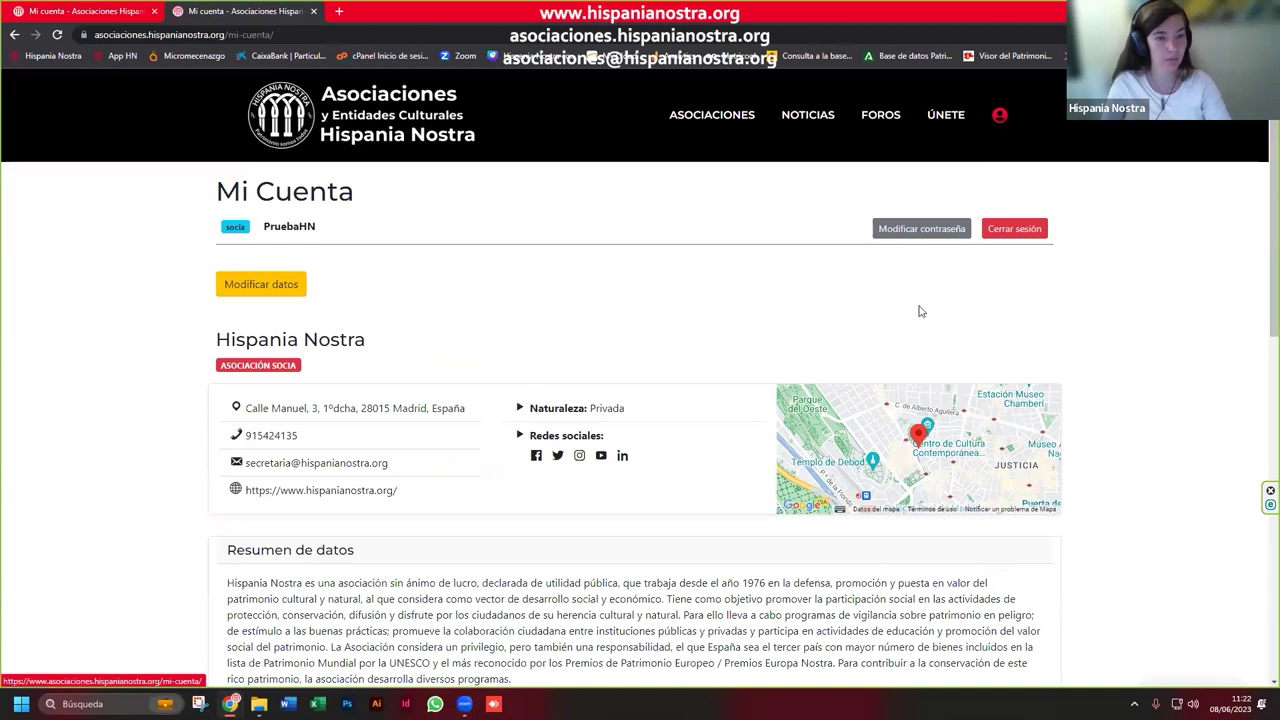
scroll(920, 312, "down", 4)
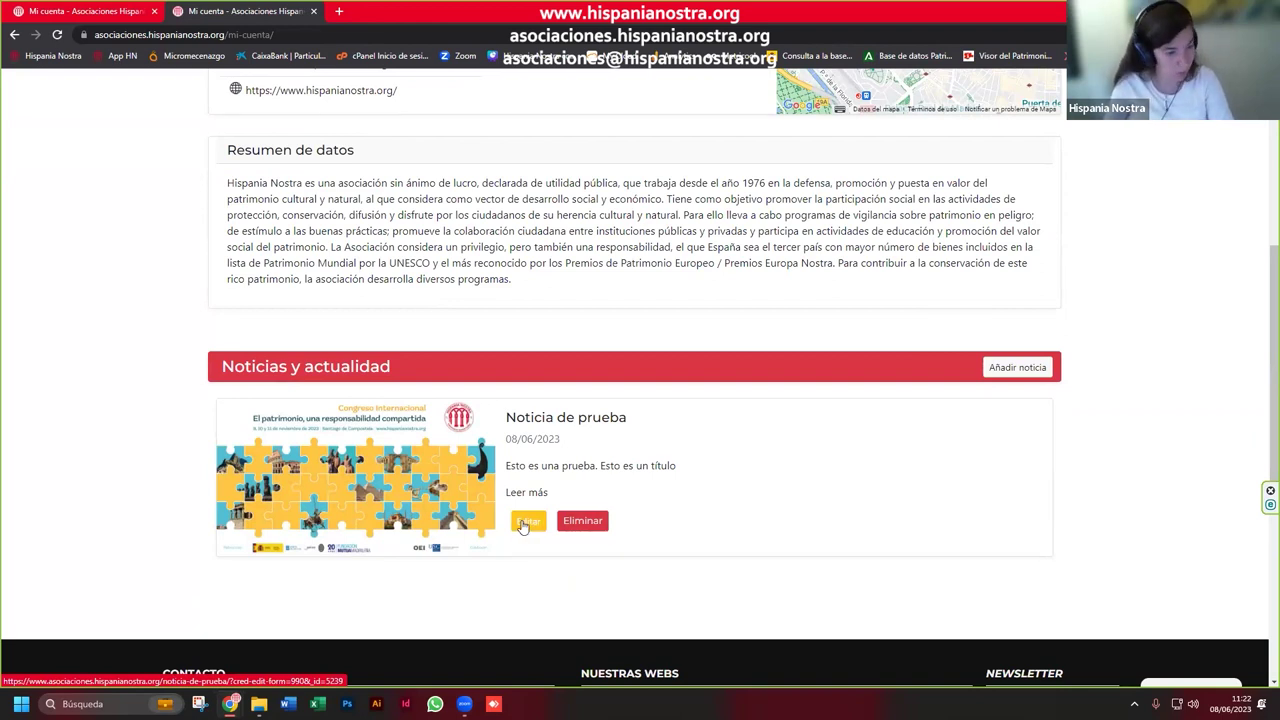
left_click(528, 522)
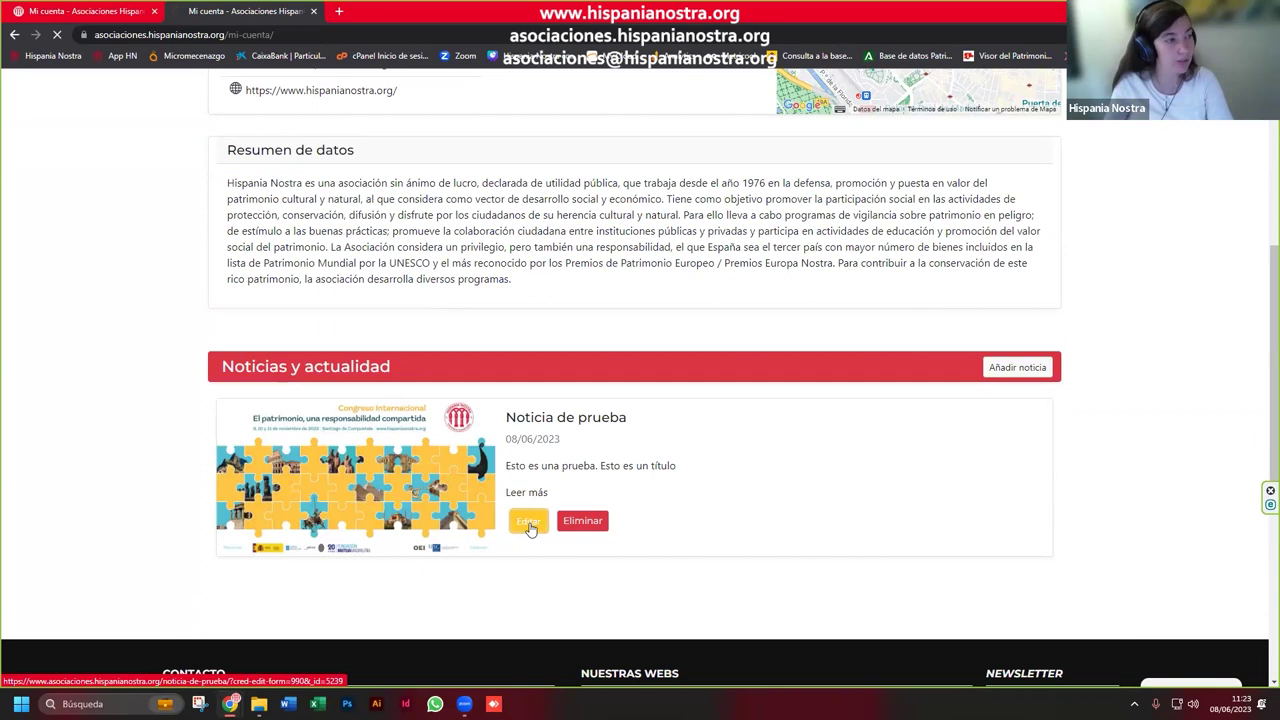
scroll(615, 450, "down", 1)
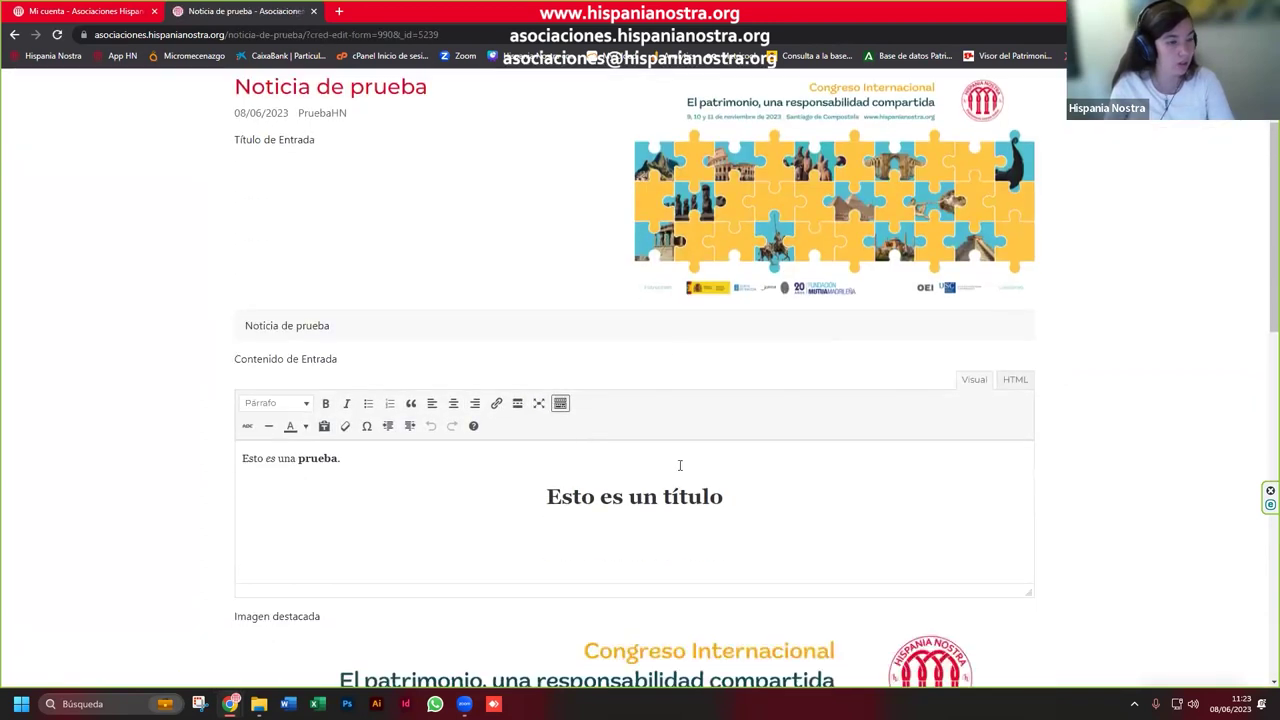
Step: Change the heading to Congreso Internacional "El patrimonio, una responsabilidad compartida" and add the line 'Santiago de co'
scroll(679, 465, "down", 1)
left_click_drag(737, 423, 452, 426)
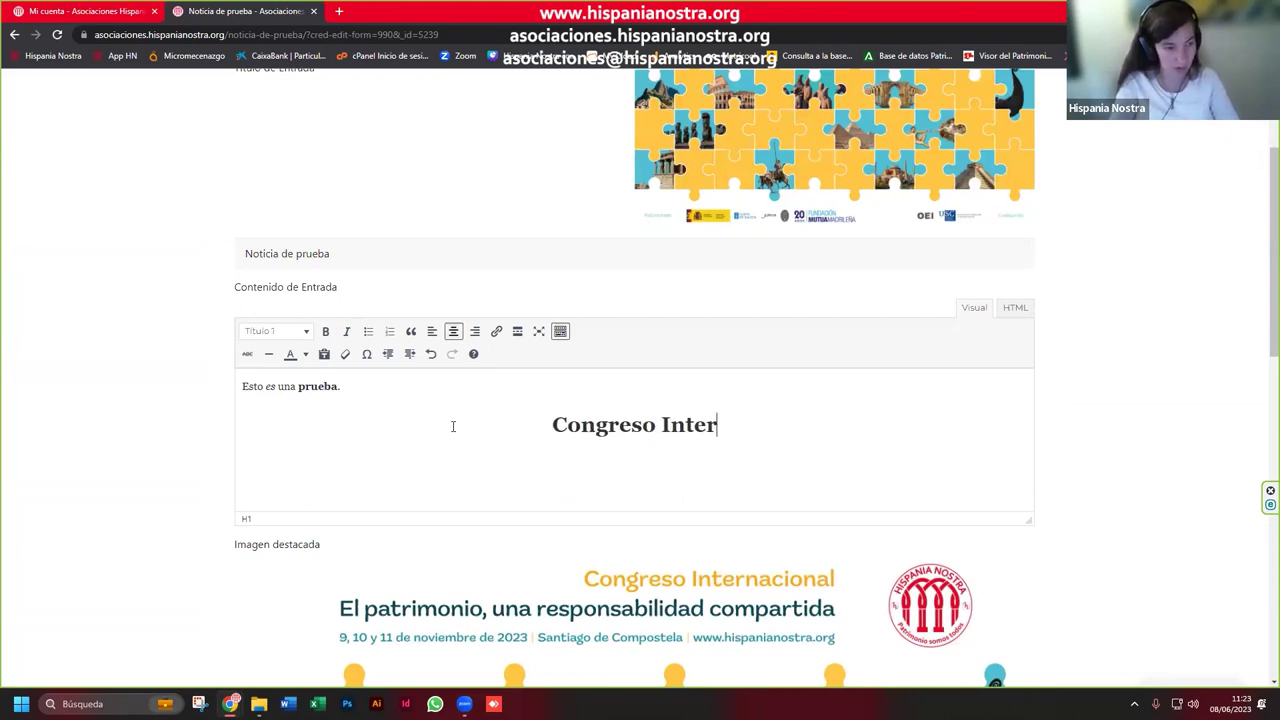
type("l \"El pa")
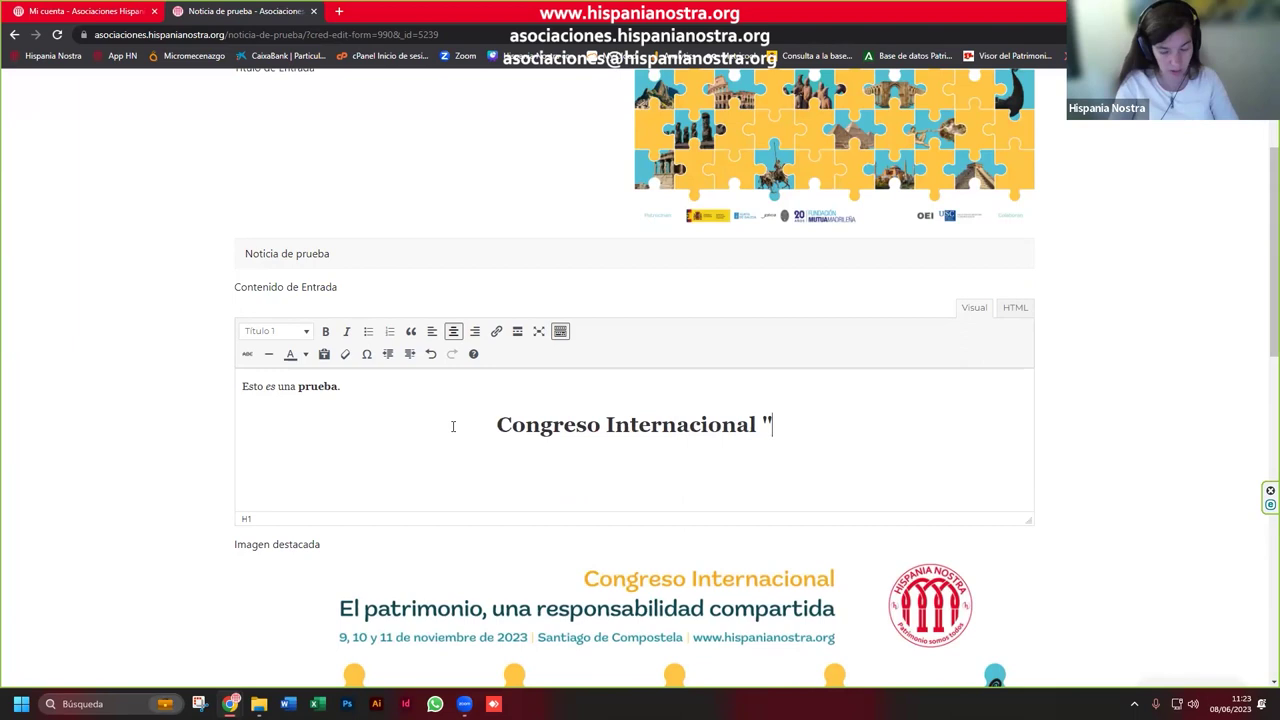
type("trom")
key("BackSpace")
key("BackSpace")
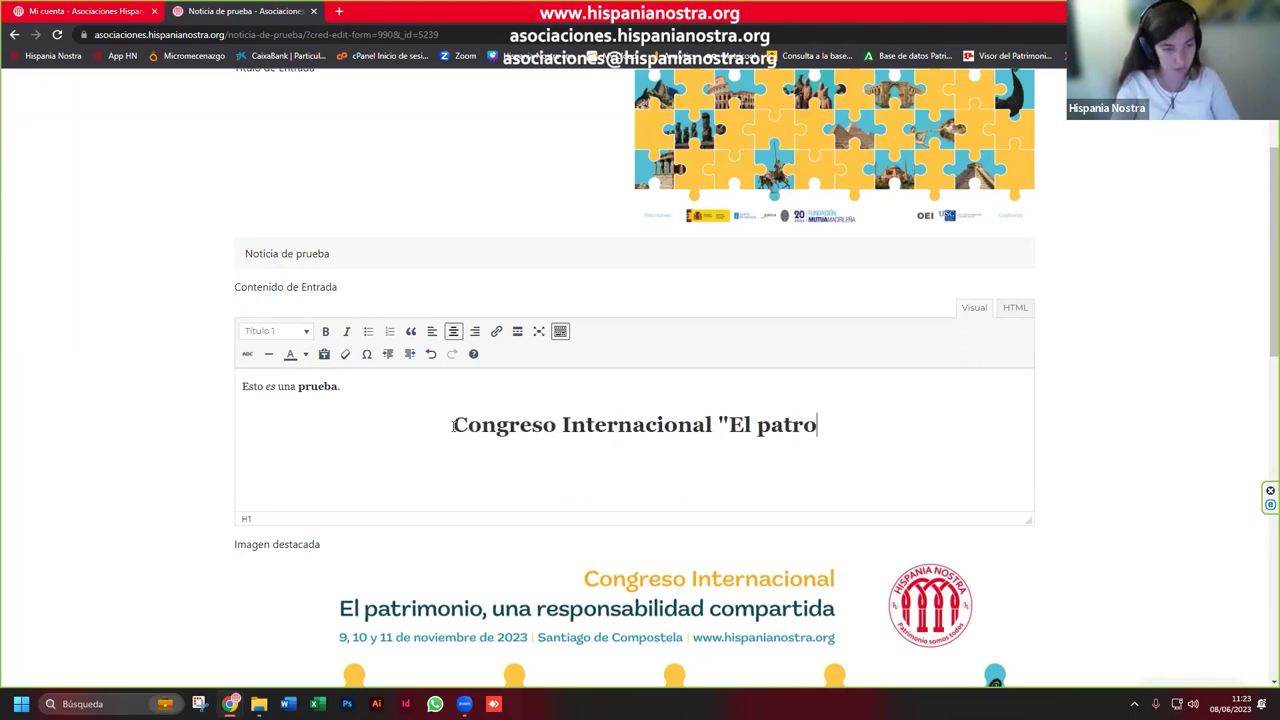
type("imonio, ")
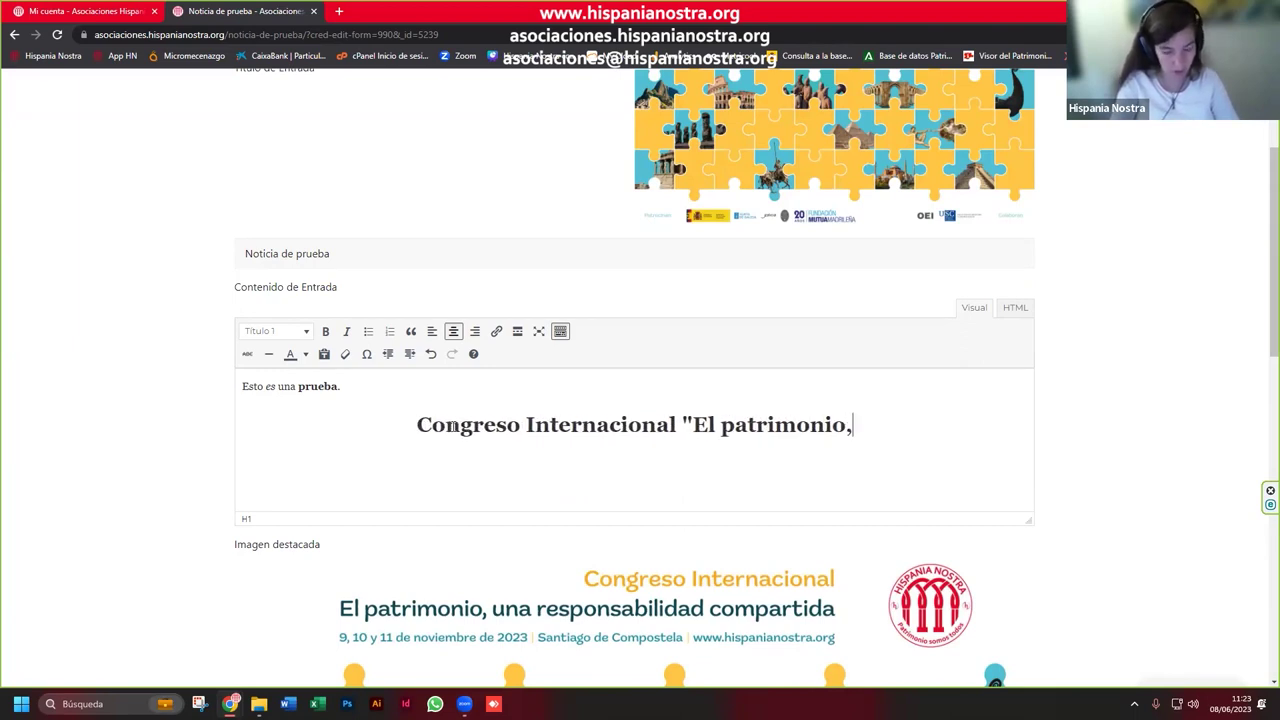
type("una respo")
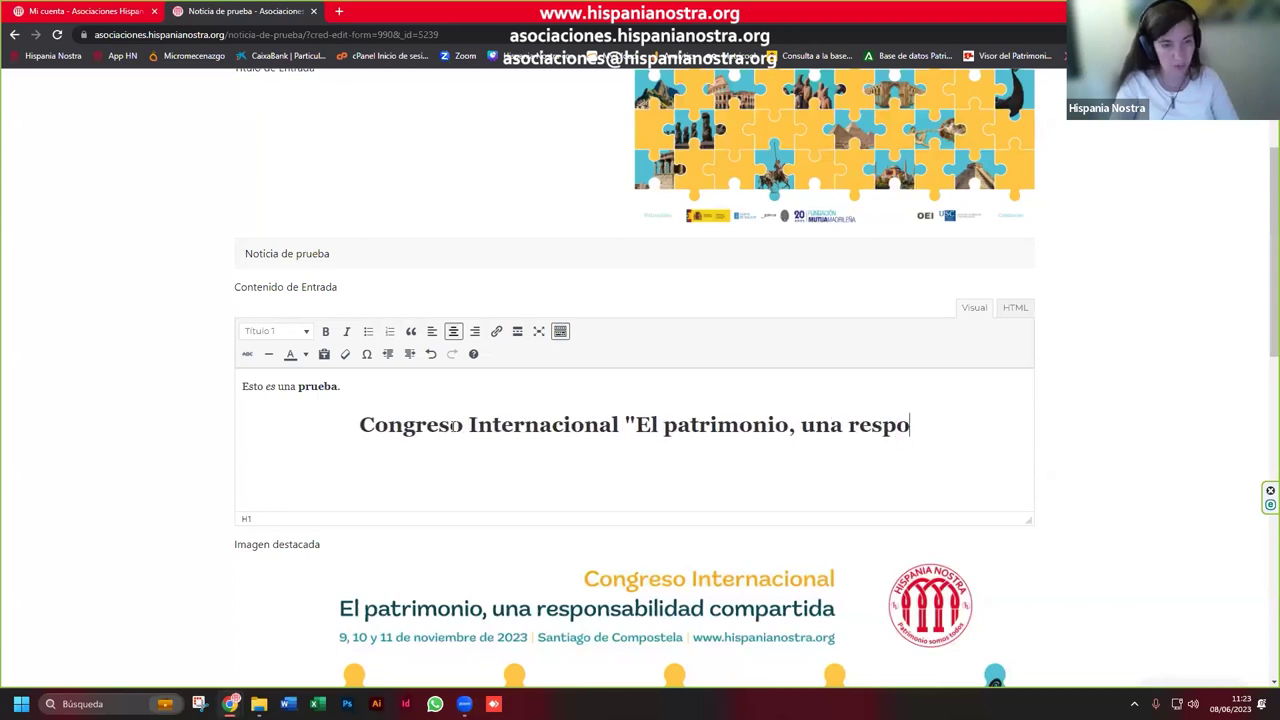
type("nsabilidad co")
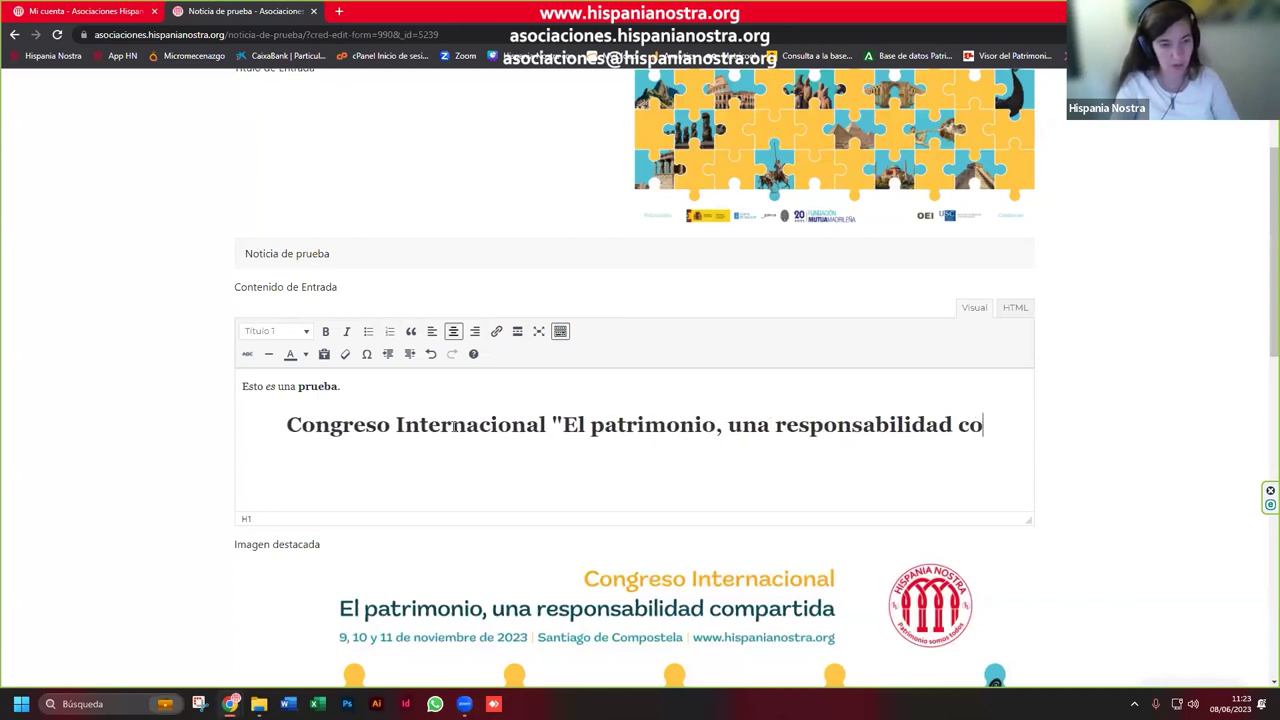
type("mpartida\"")
key("Return")
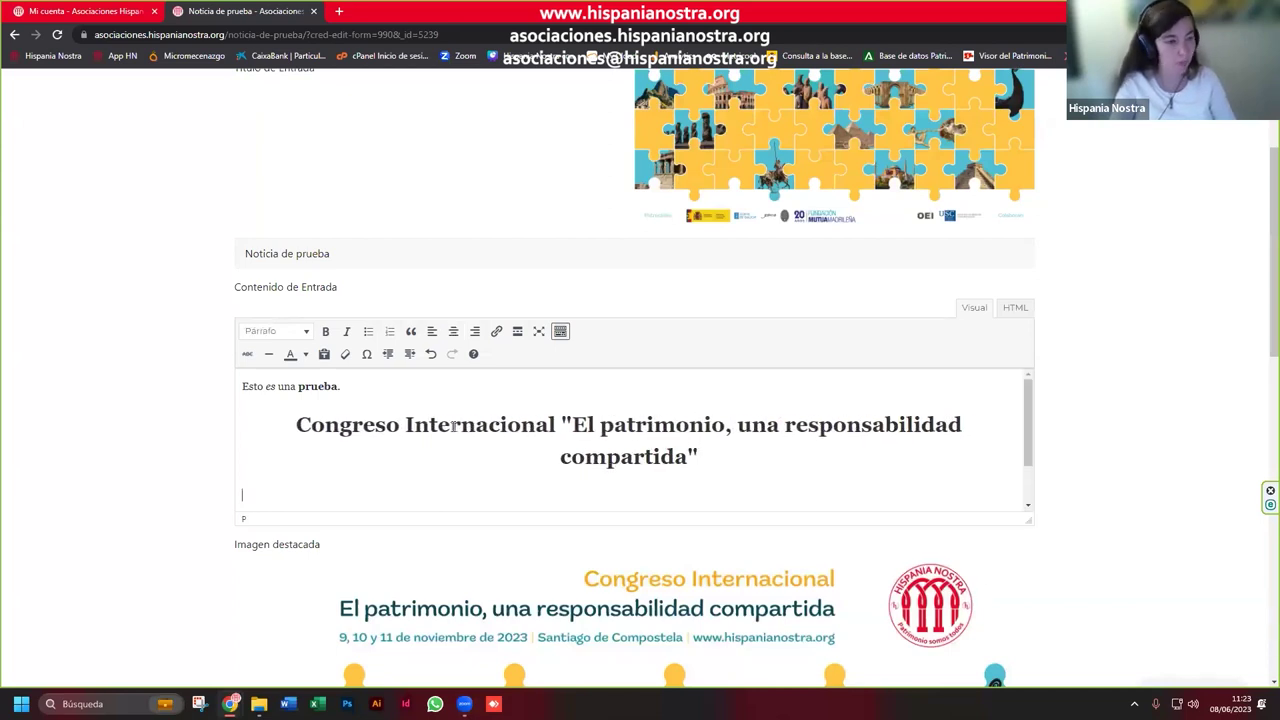
type("Santiago")
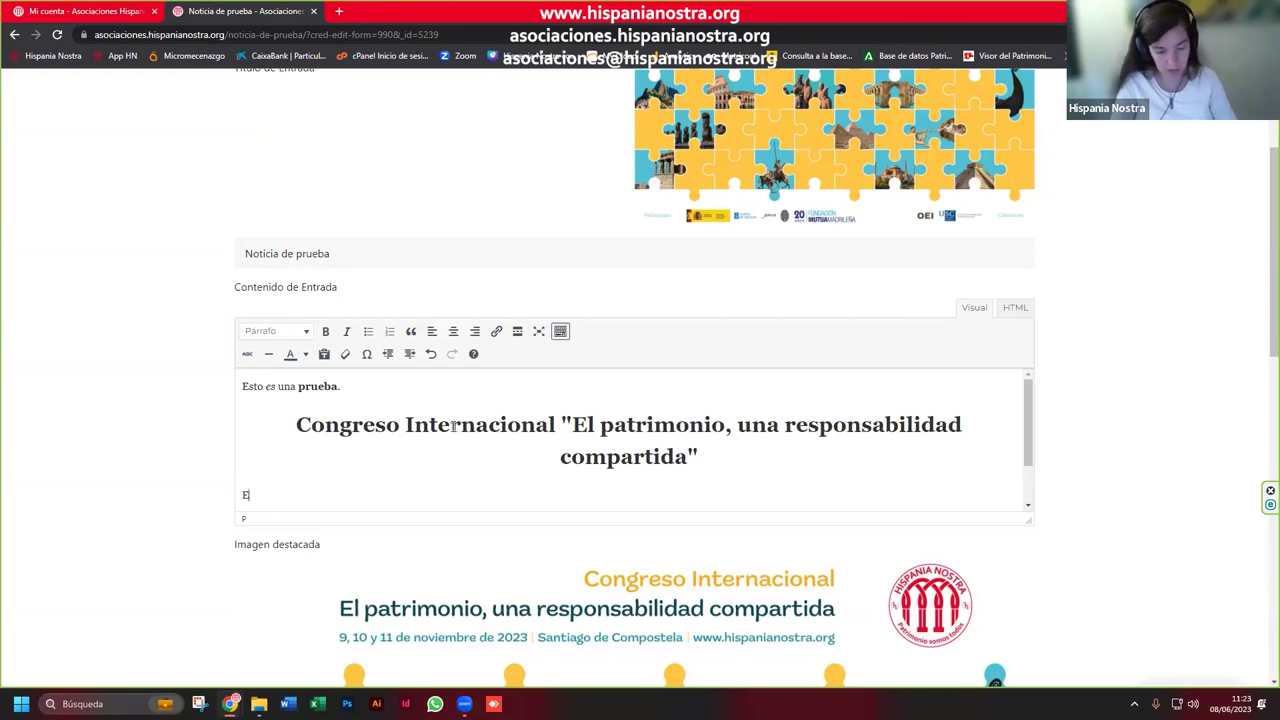
type(" de co")
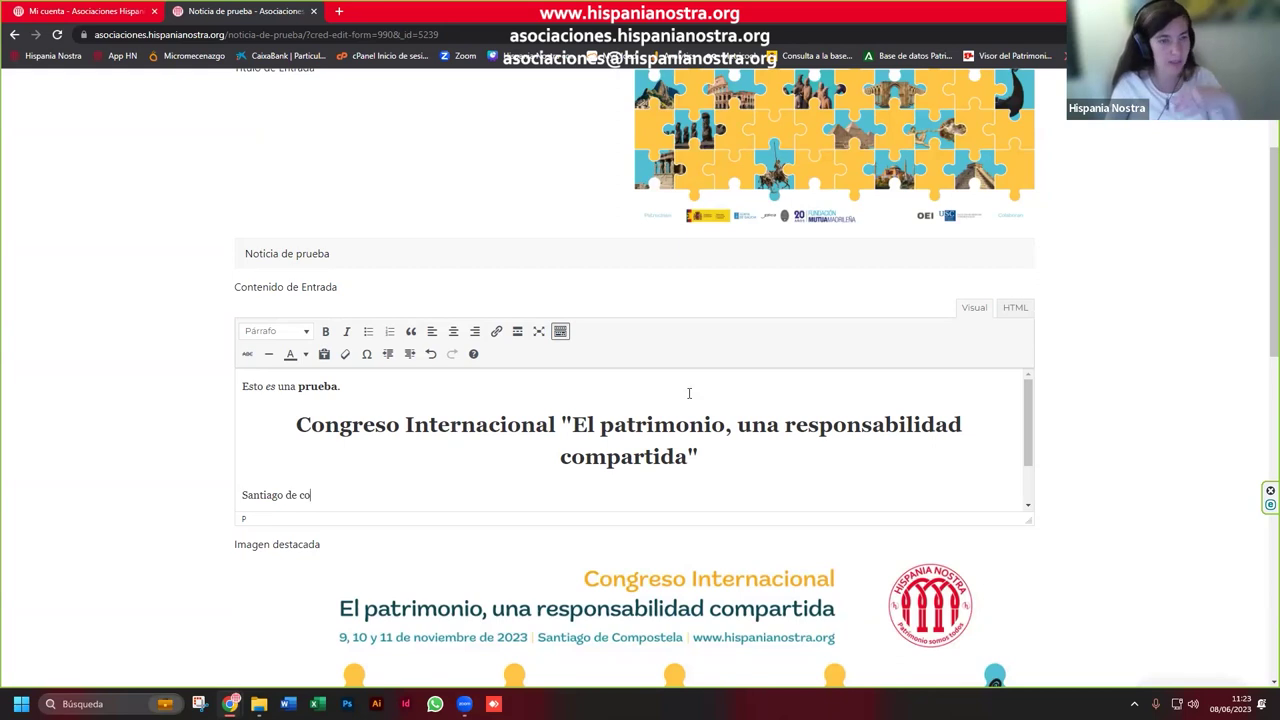
Step: Remove the featured image (Imagen destacada) from the news item
scroll(823, 437, "down", 4)
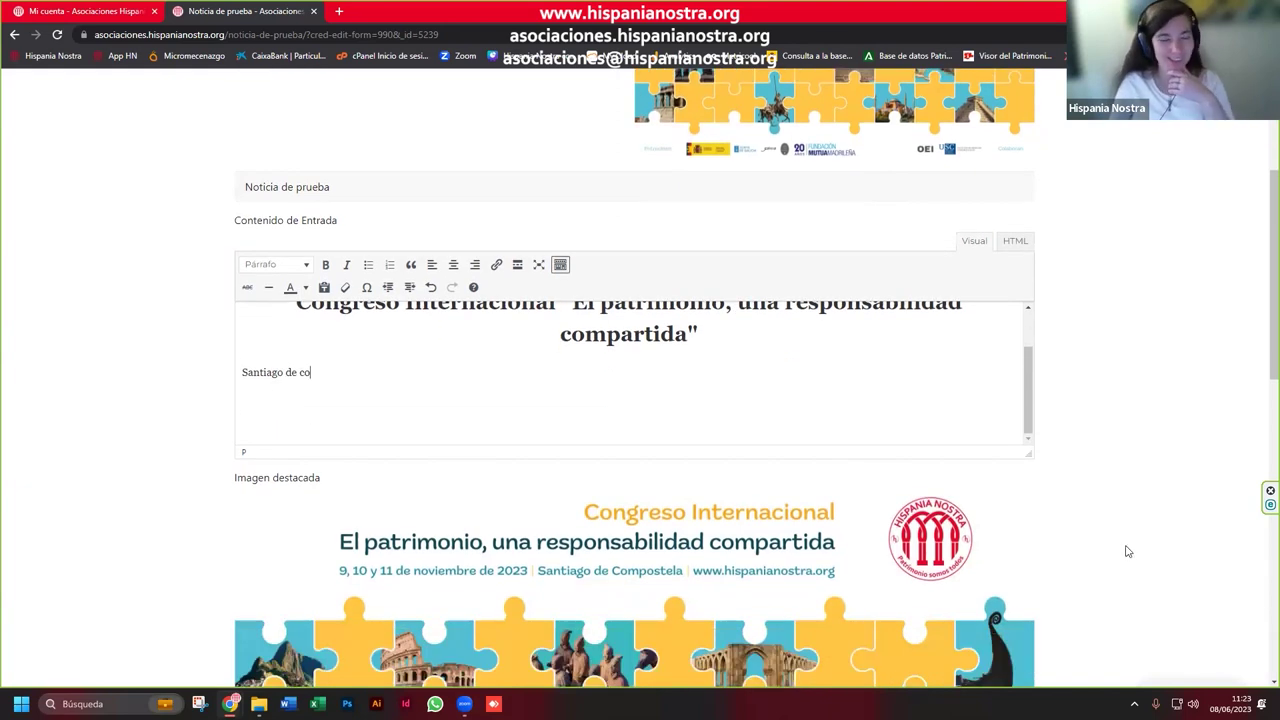
scroll(1085, 545, "down", 3)
scroll(1085, 545, "down", 2)
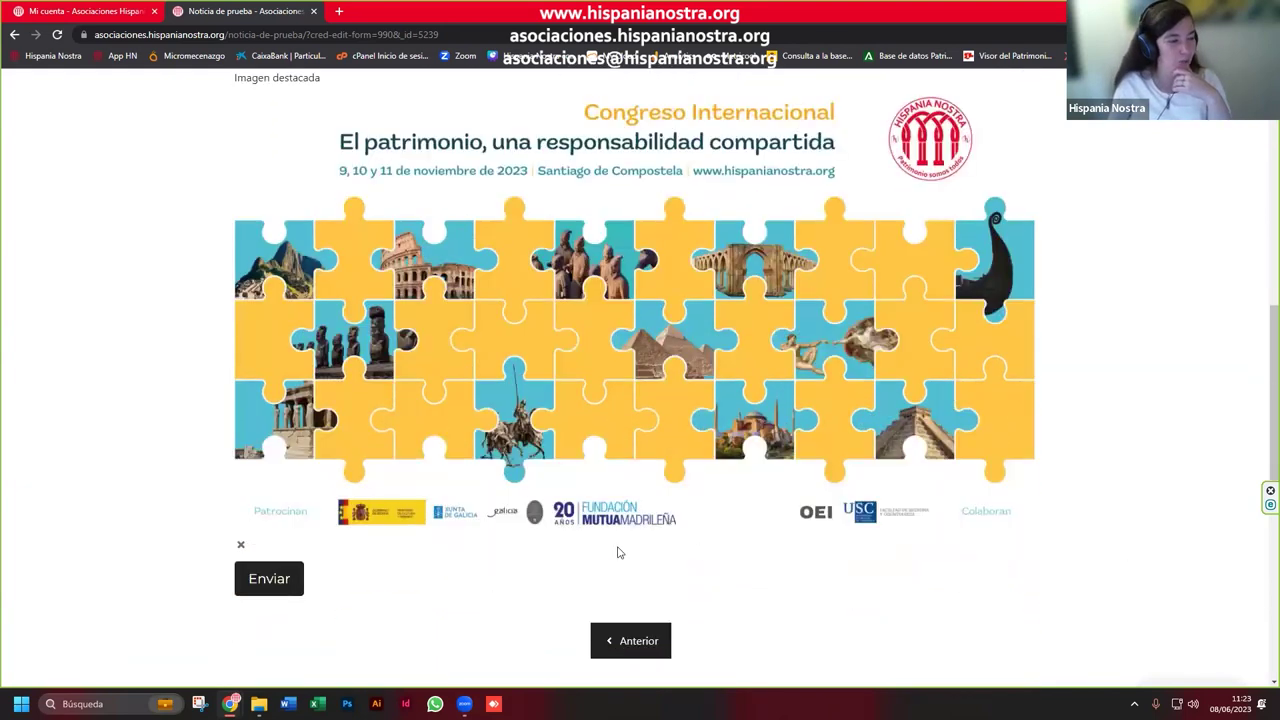
left_click(246, 550)
scroll(451, 414, "up", 5)
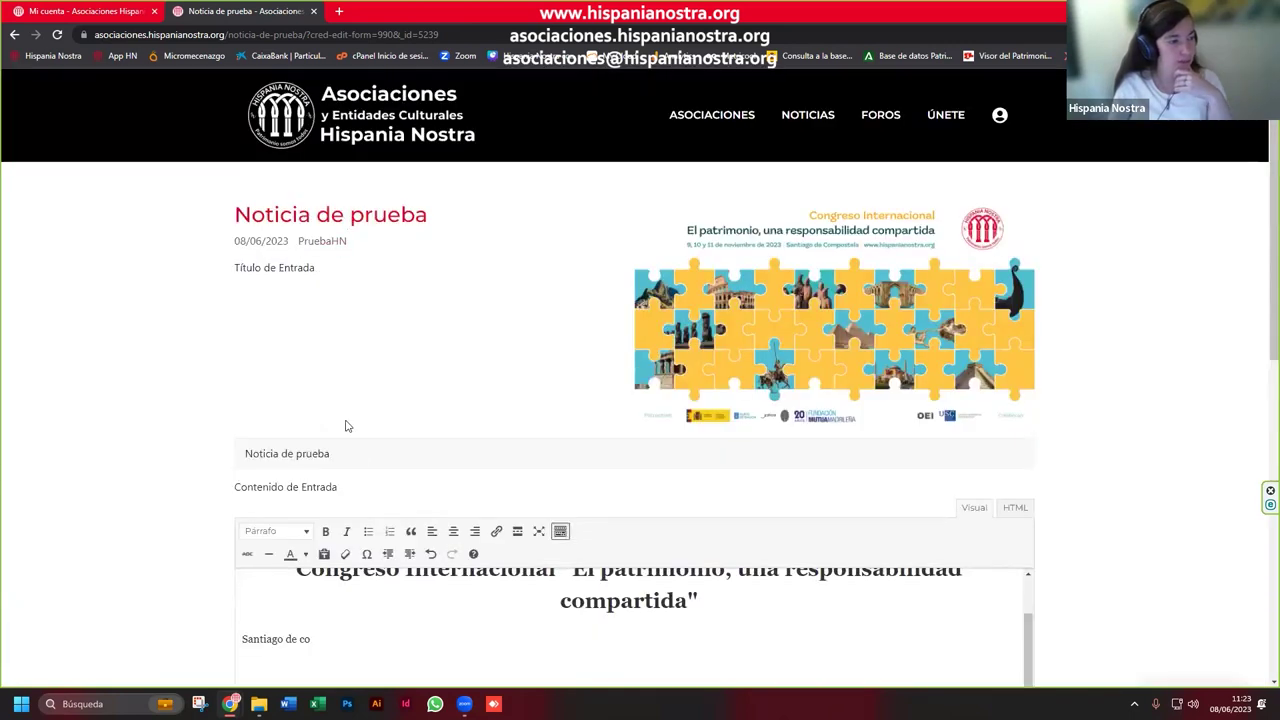
Step: Replace the title 'Noticia de prueba' with 'Congreso' and submit the edited news item
left_click_drag(330, 453, 226, 468)
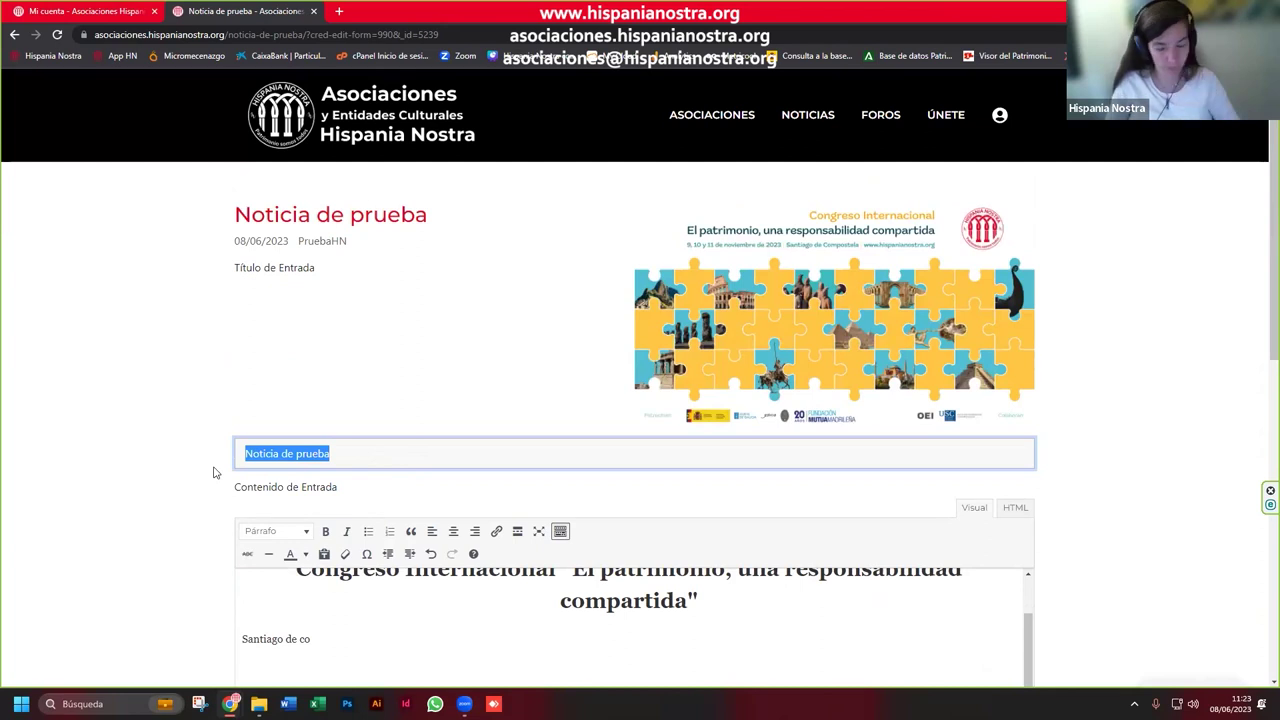
key("BackSpace")
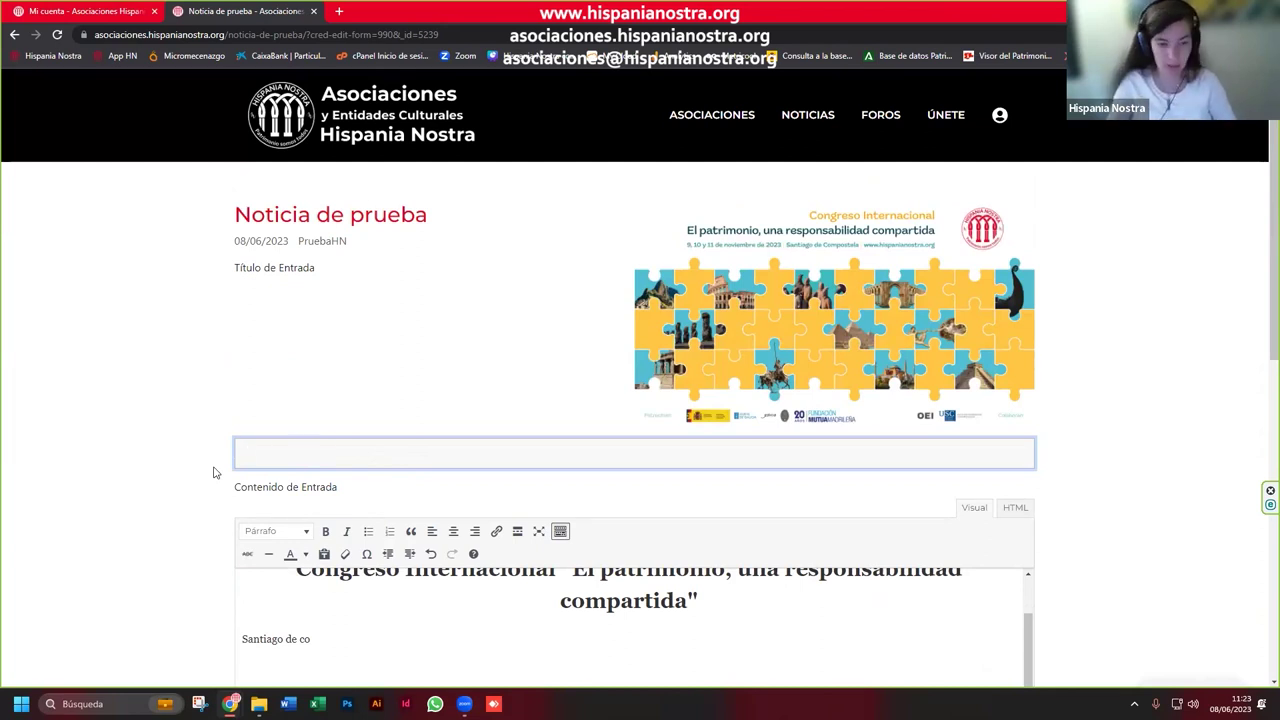
scroll(391, 437, "down", 4)
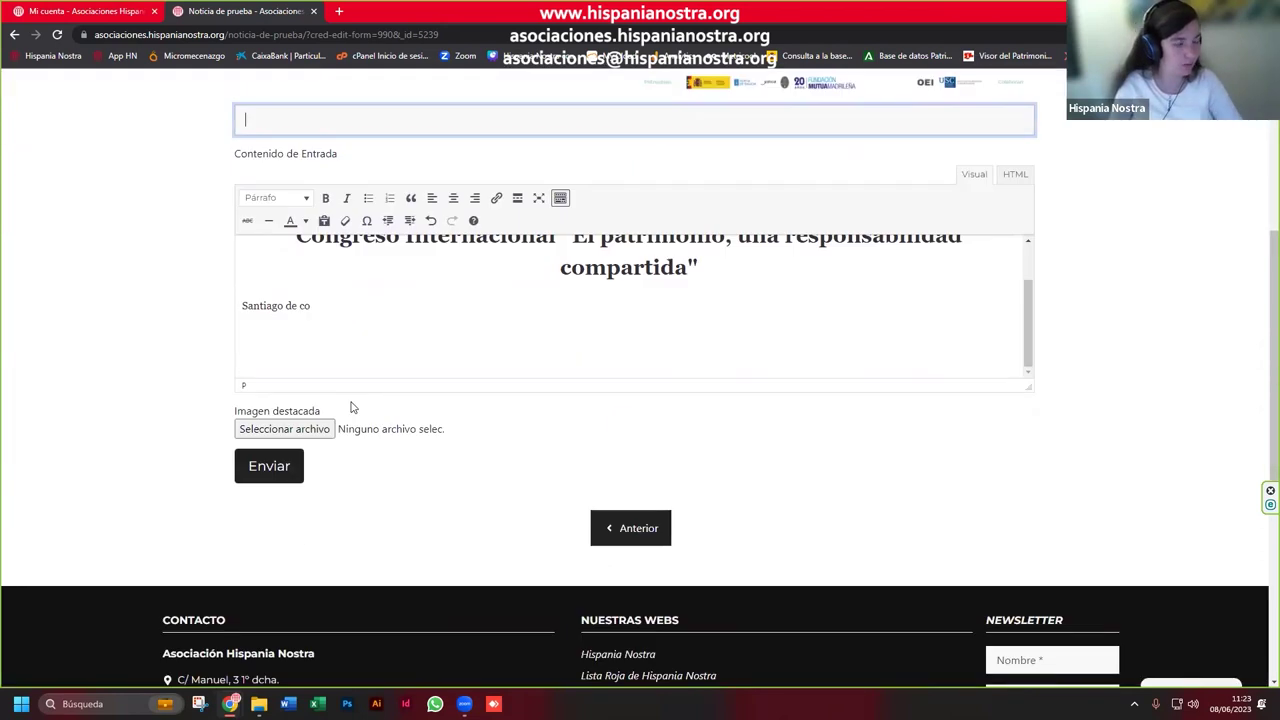
scroll(351, 405, "up", 1)
type("Congreso")
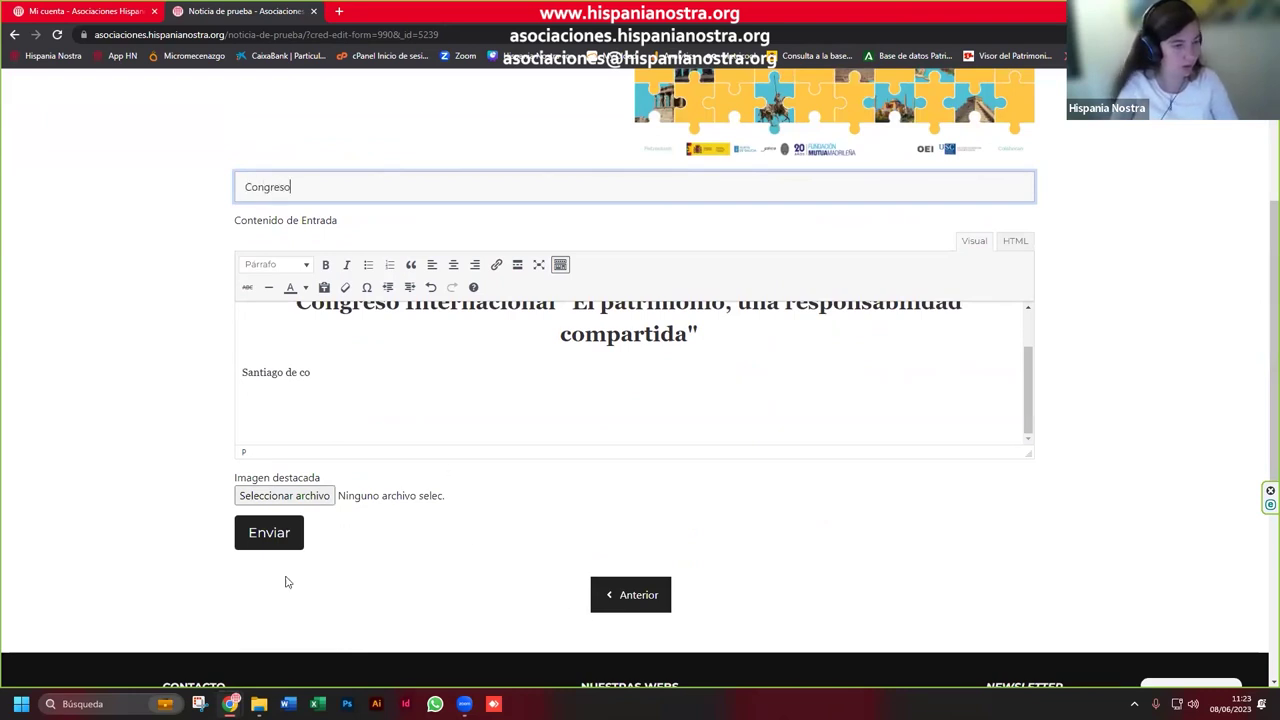
left_click(285, 543)
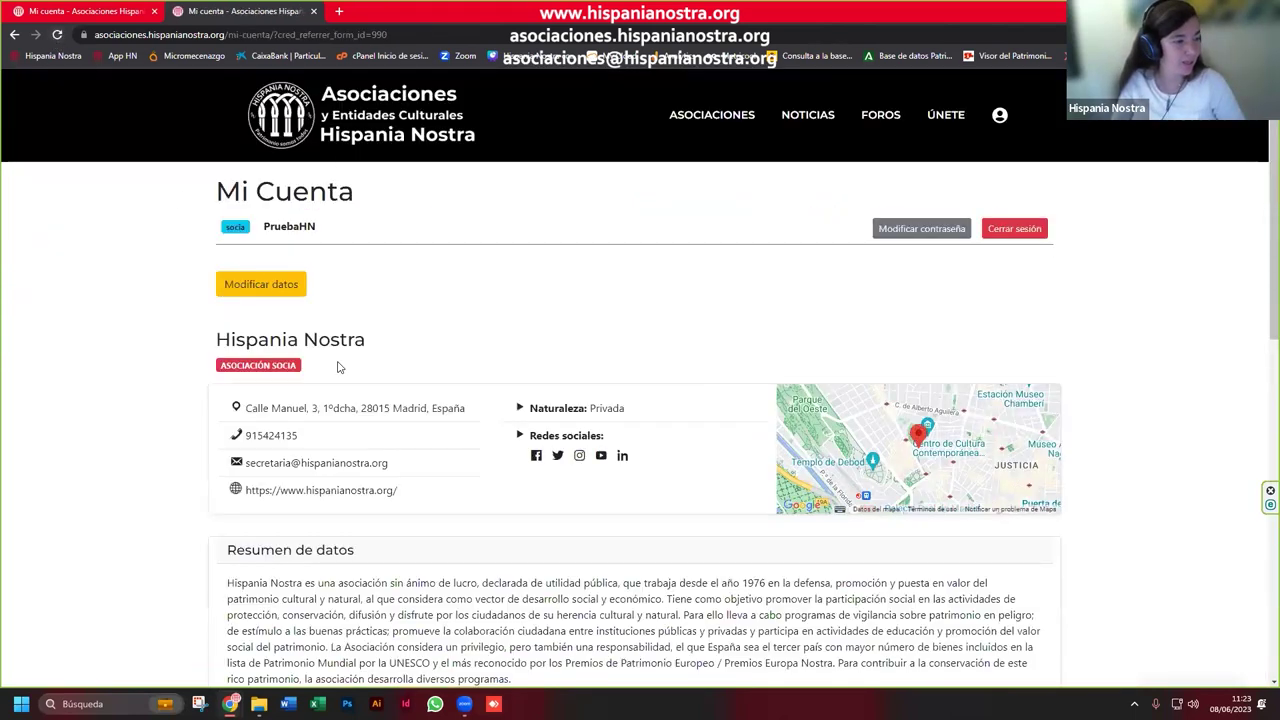
Step: Check the updated Congreso item on Mi Cuenta, then view the NOTICIAS section in a new tab
scroll(337, 366, "down", 4)
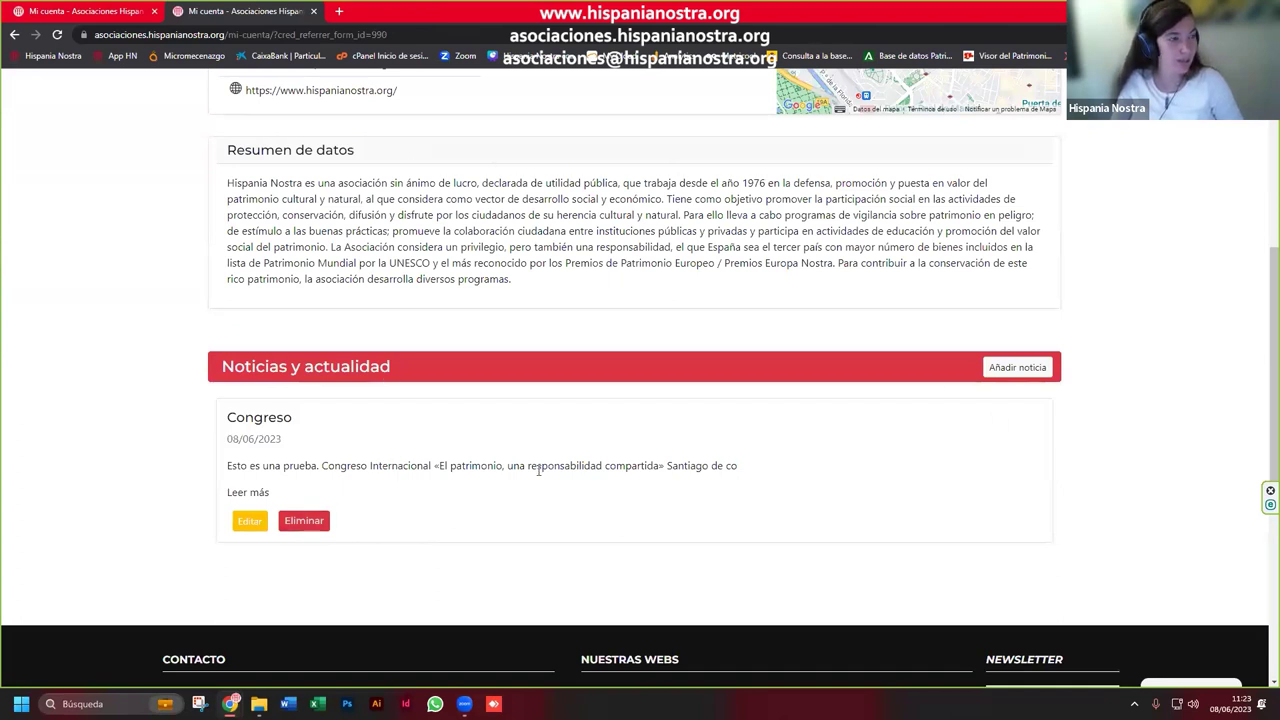
scroll(390, 460, "up", 3)
scroll(556, 136, "up", 1)
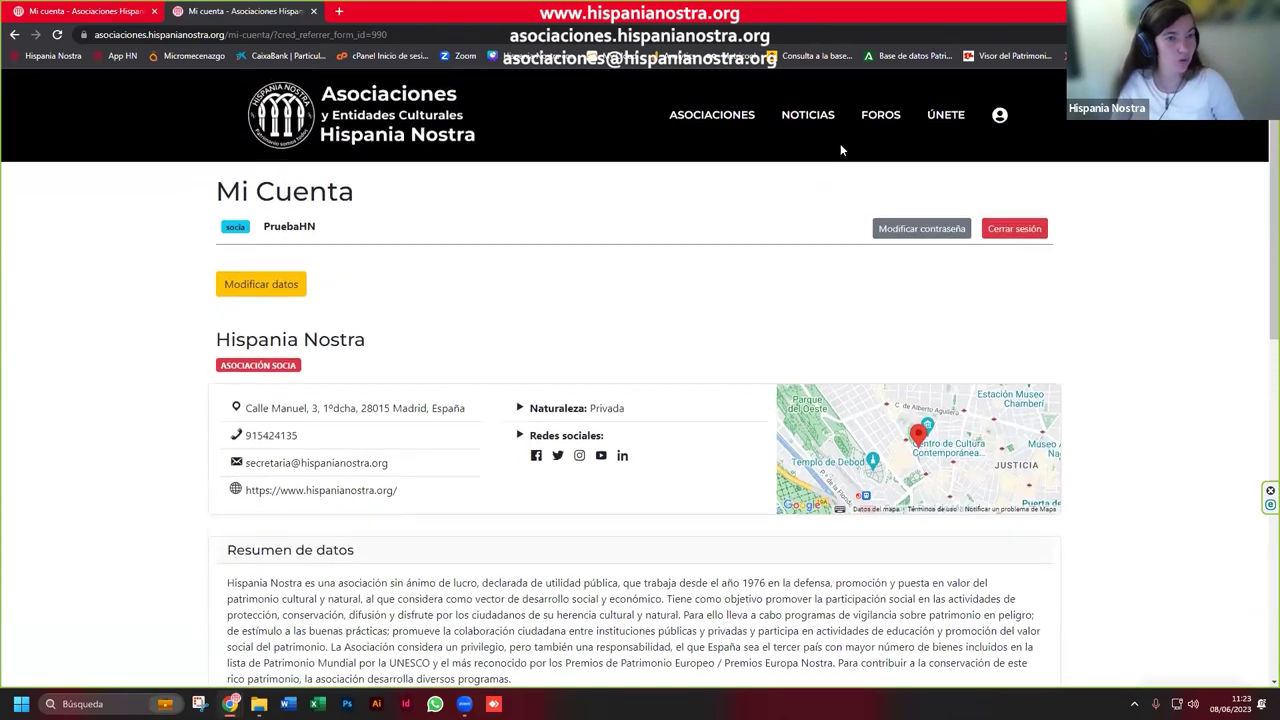
right_click(787, 120)
left_click(810, 133)
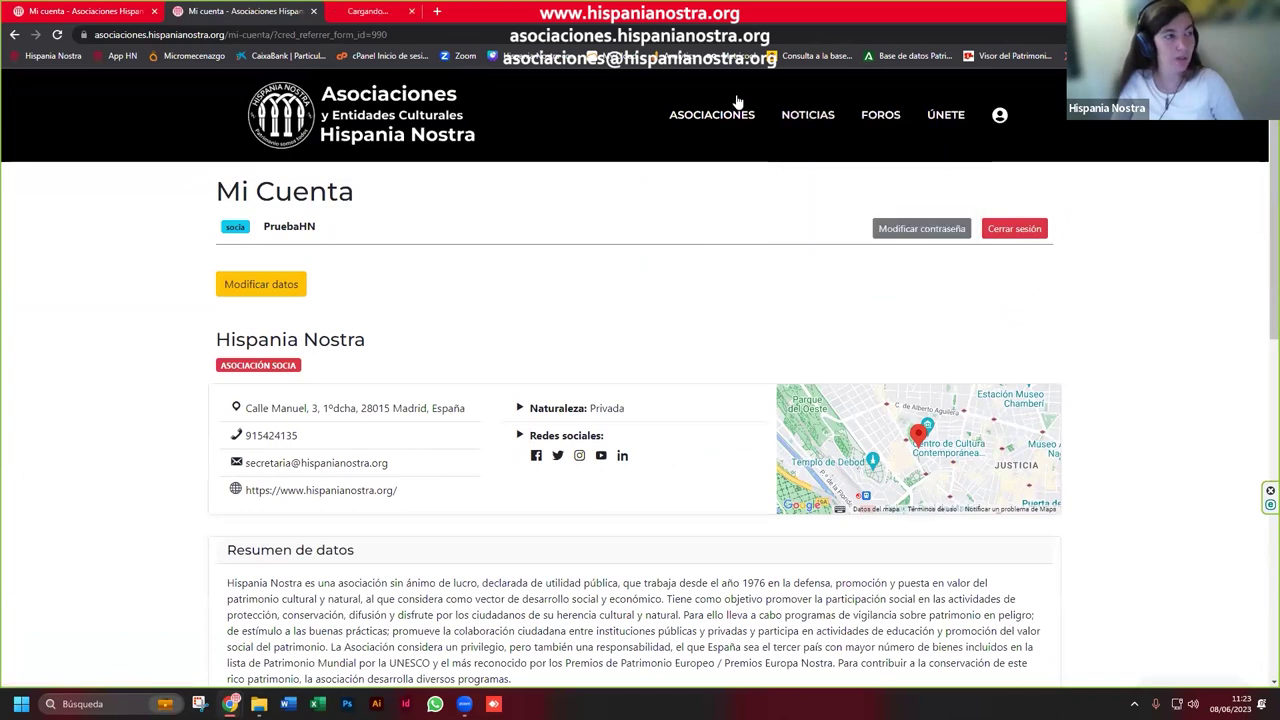
left_click(404, 13)
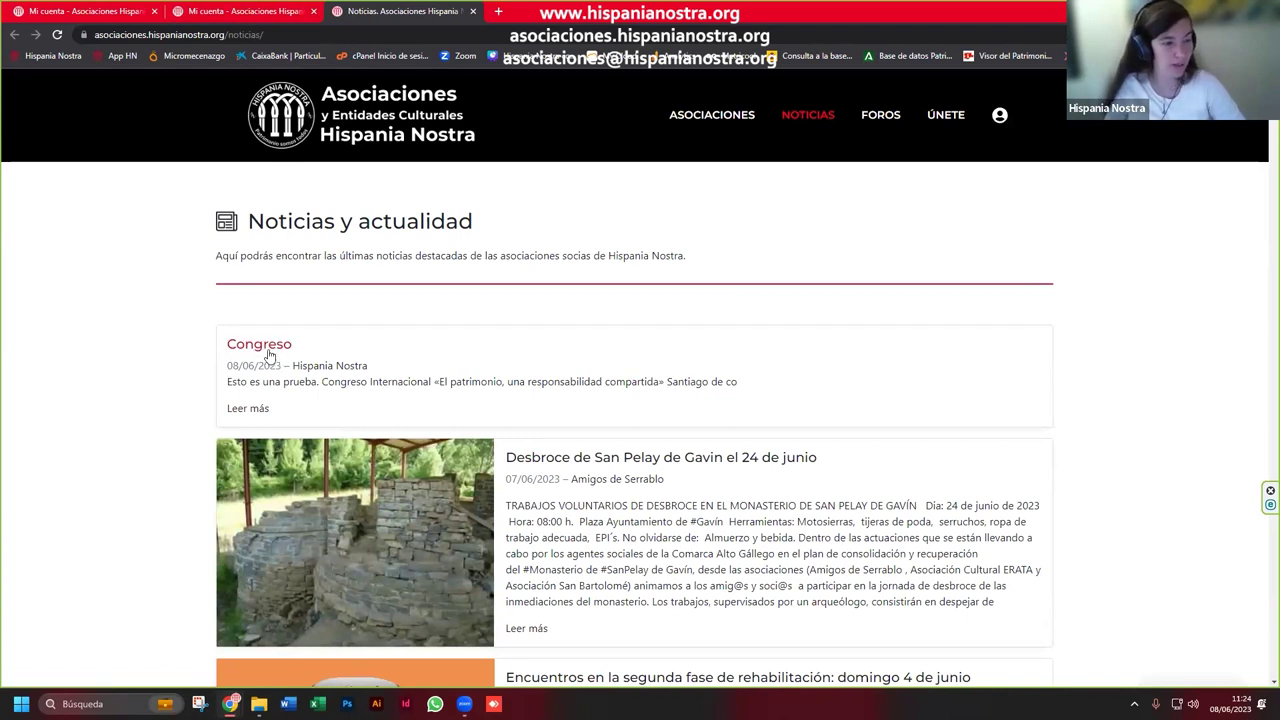
Step: Read the published Congreso article, then go to the ASOCIACIONES directory page
left_click(265, 350)
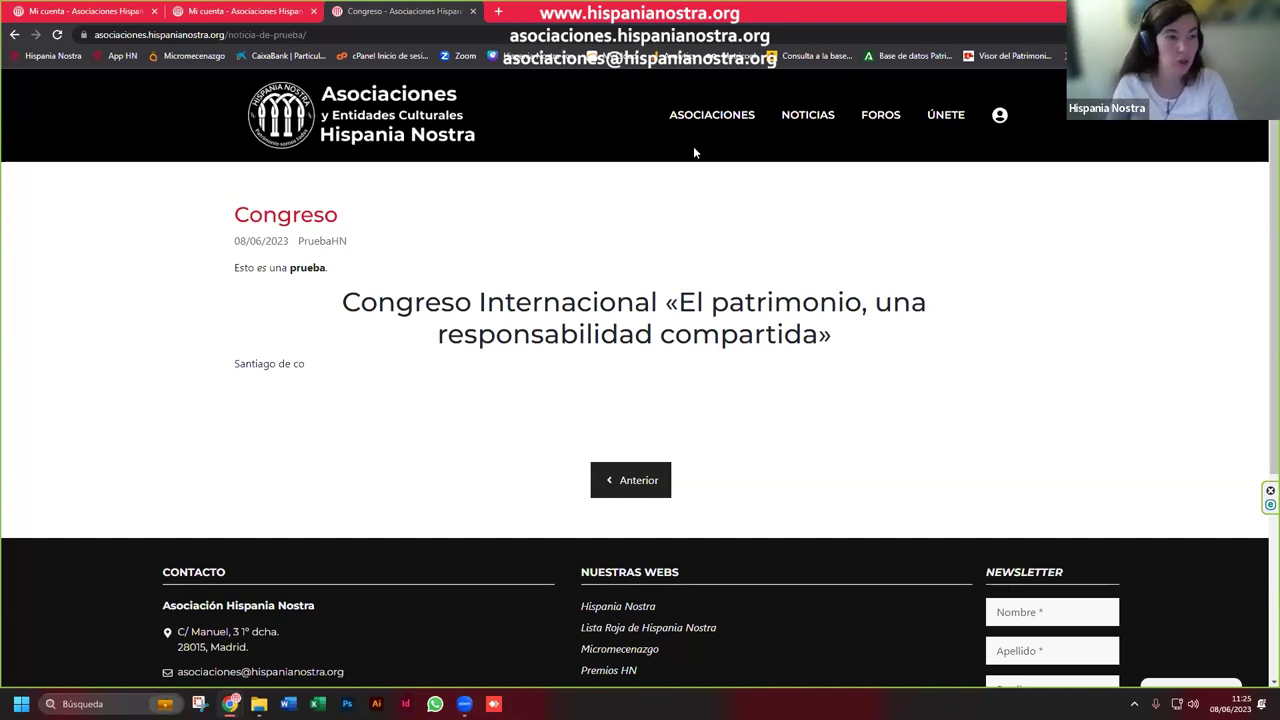
left_click(707, 118)
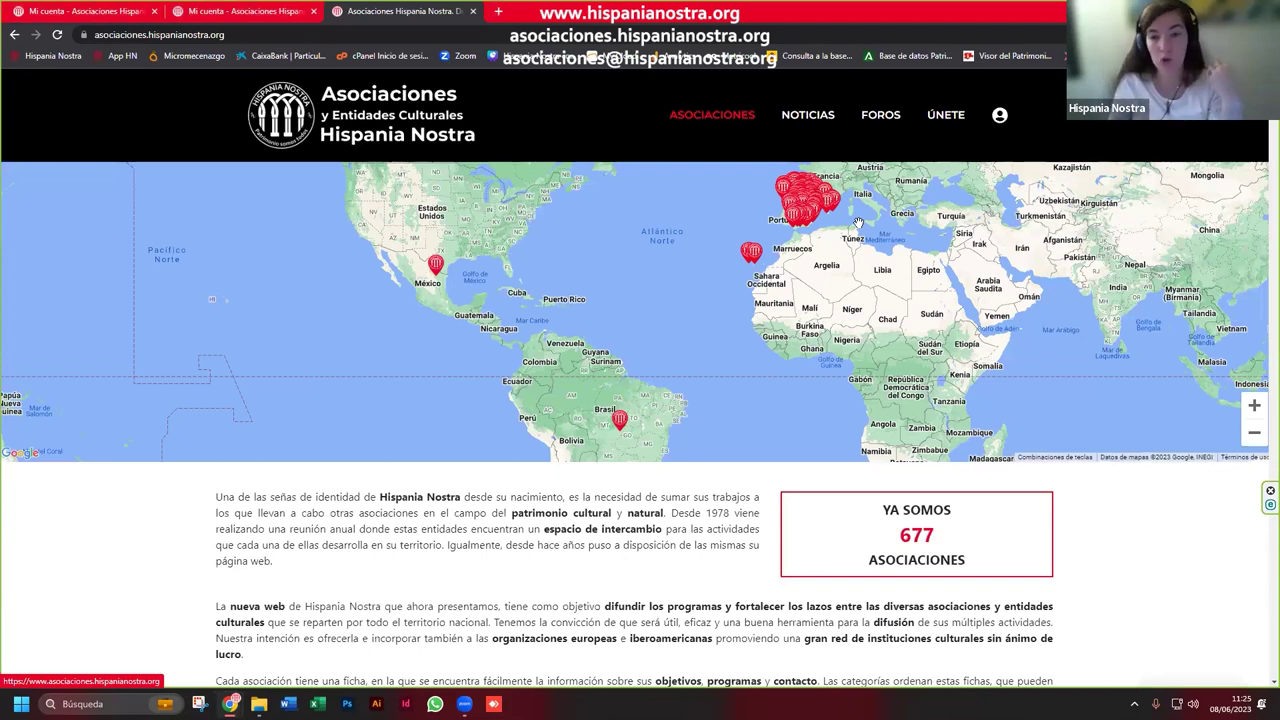
Step: Filter the association directory by Vinculaciones to show only Socia members
scroll(783, 466, "down", 1)
scroll(783, 466, "down", 5)
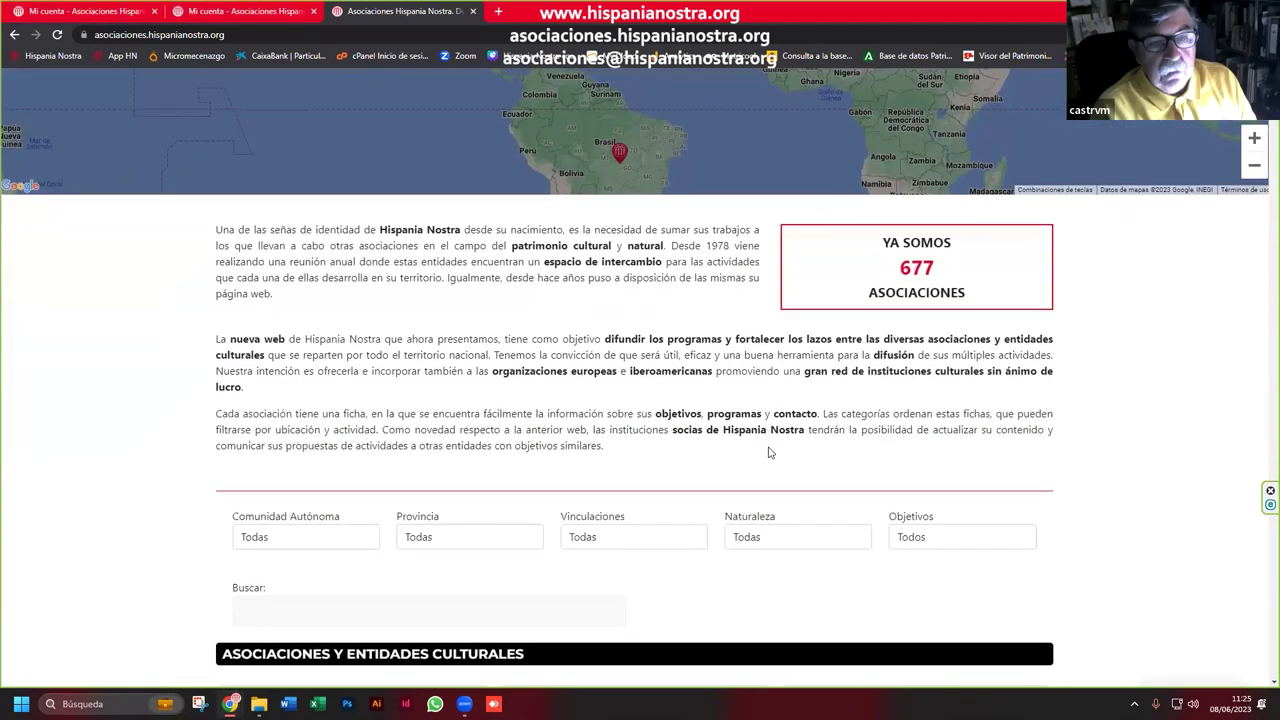
scroll(775, 427, "down", 2)
scroll(775, 427, "up", 2)
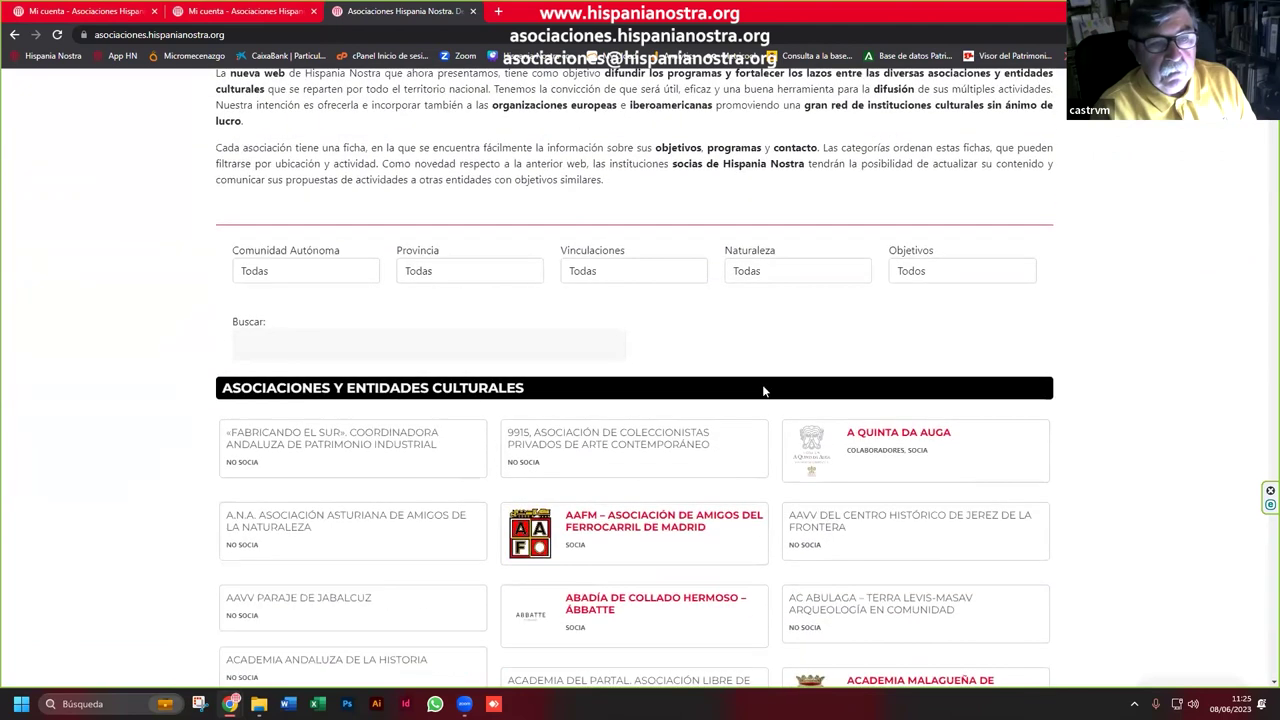
left_click(656, 280)
left_click(635, 380)
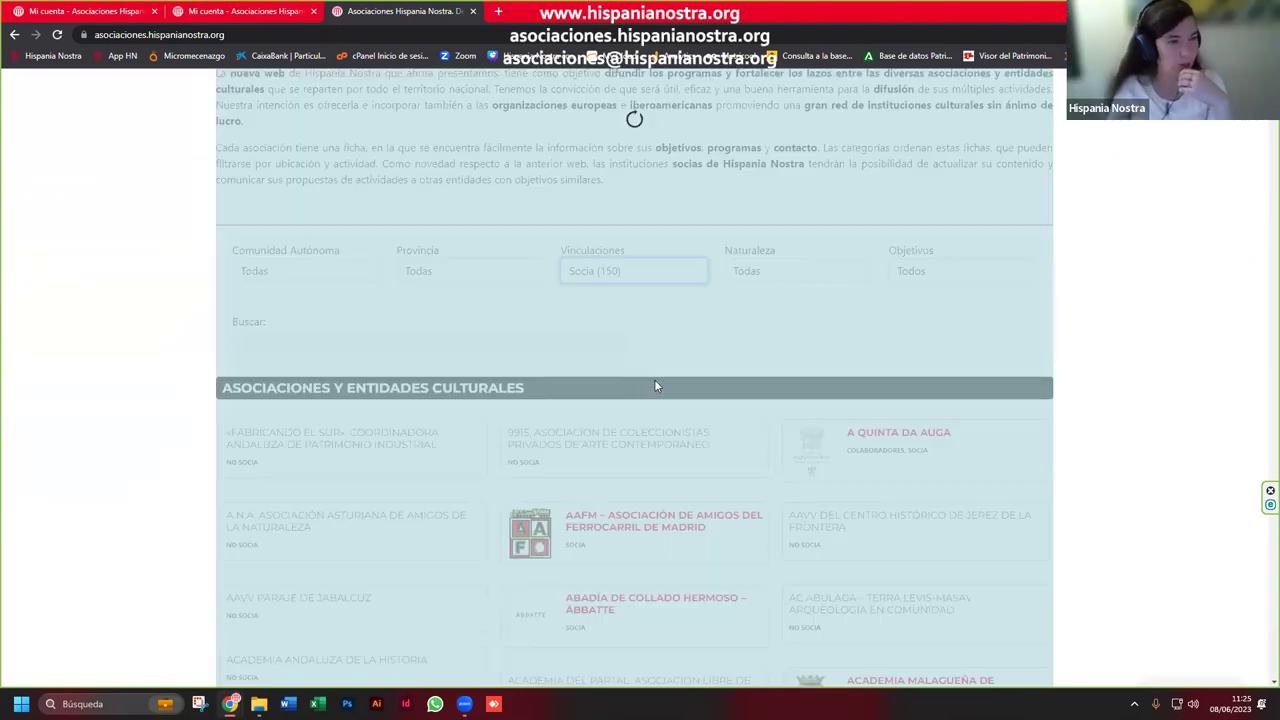
scroll(657, 382, "down", 2)
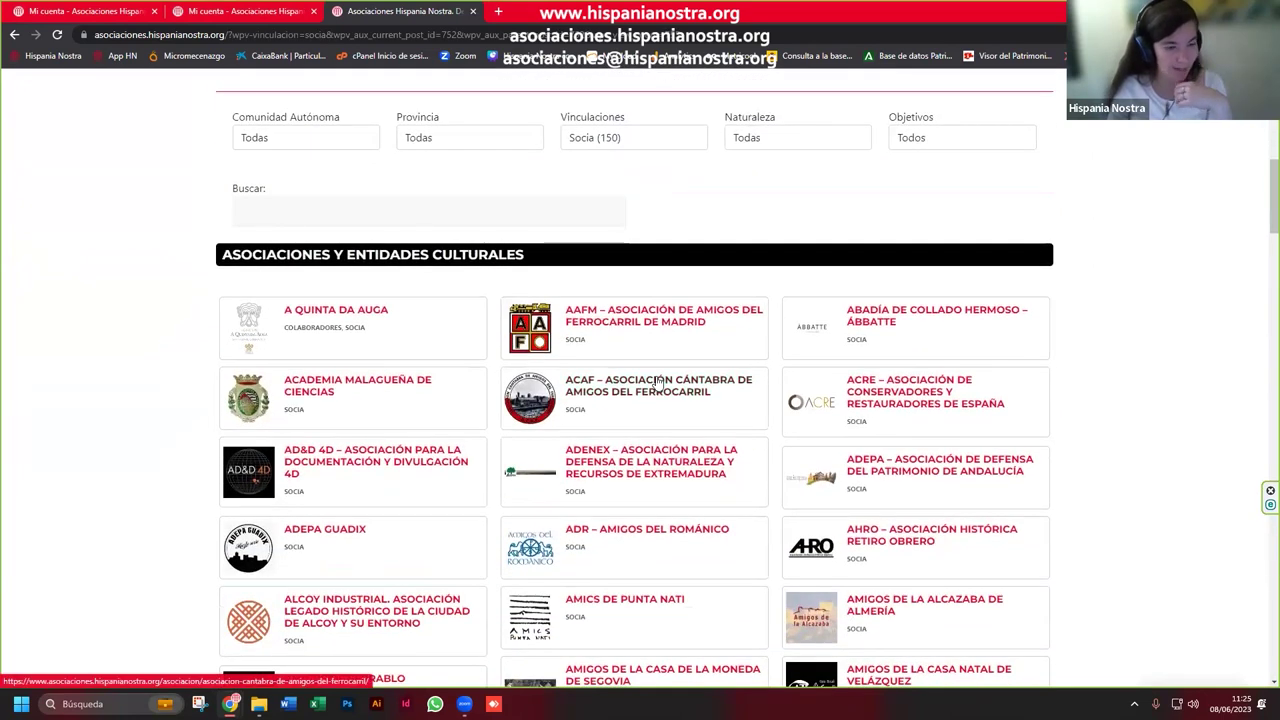
scroll(657, 382, "down", 2)
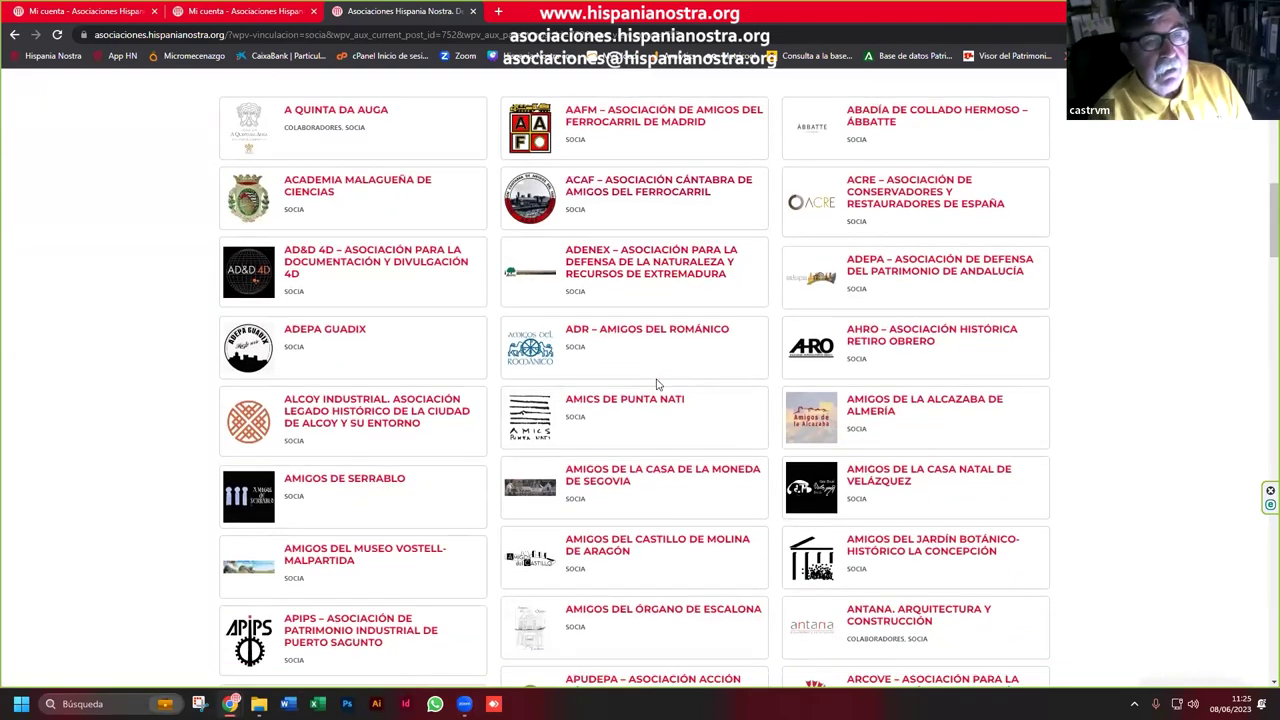
scroll(657, 383, "down", 3)
scroll(657, 383, "down", 14)
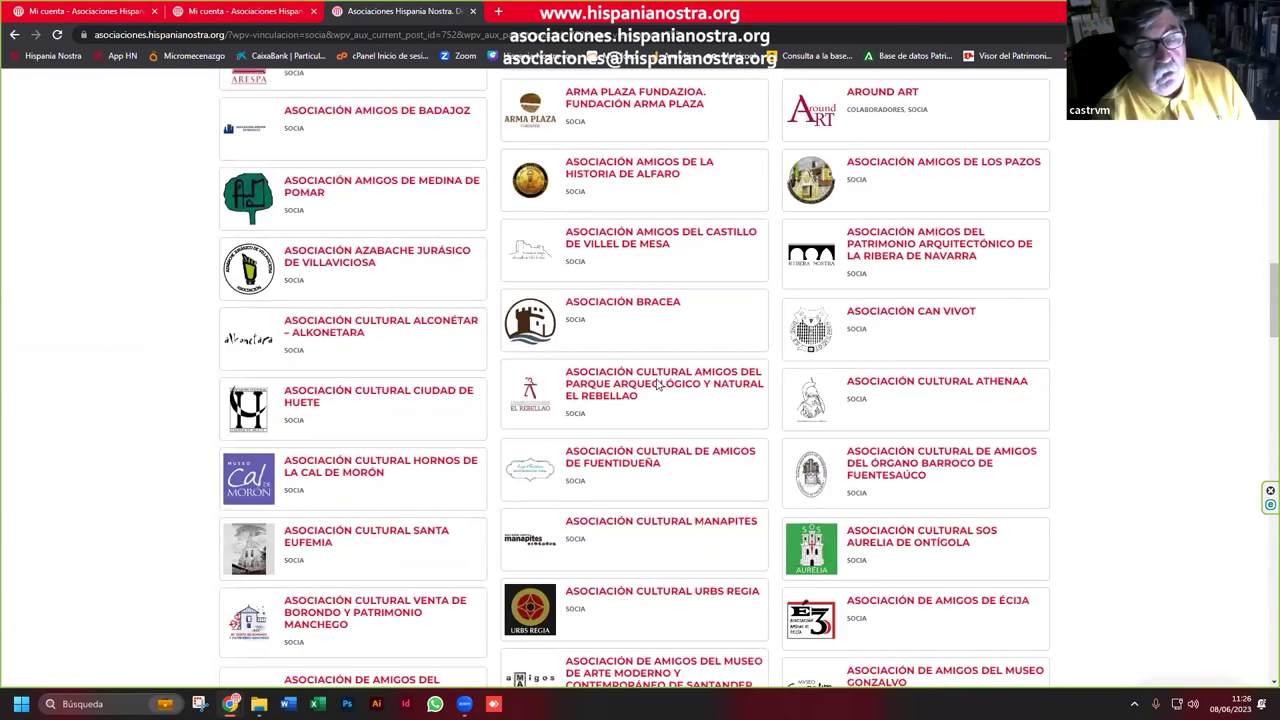
scroll(657, 383, "down", 9)
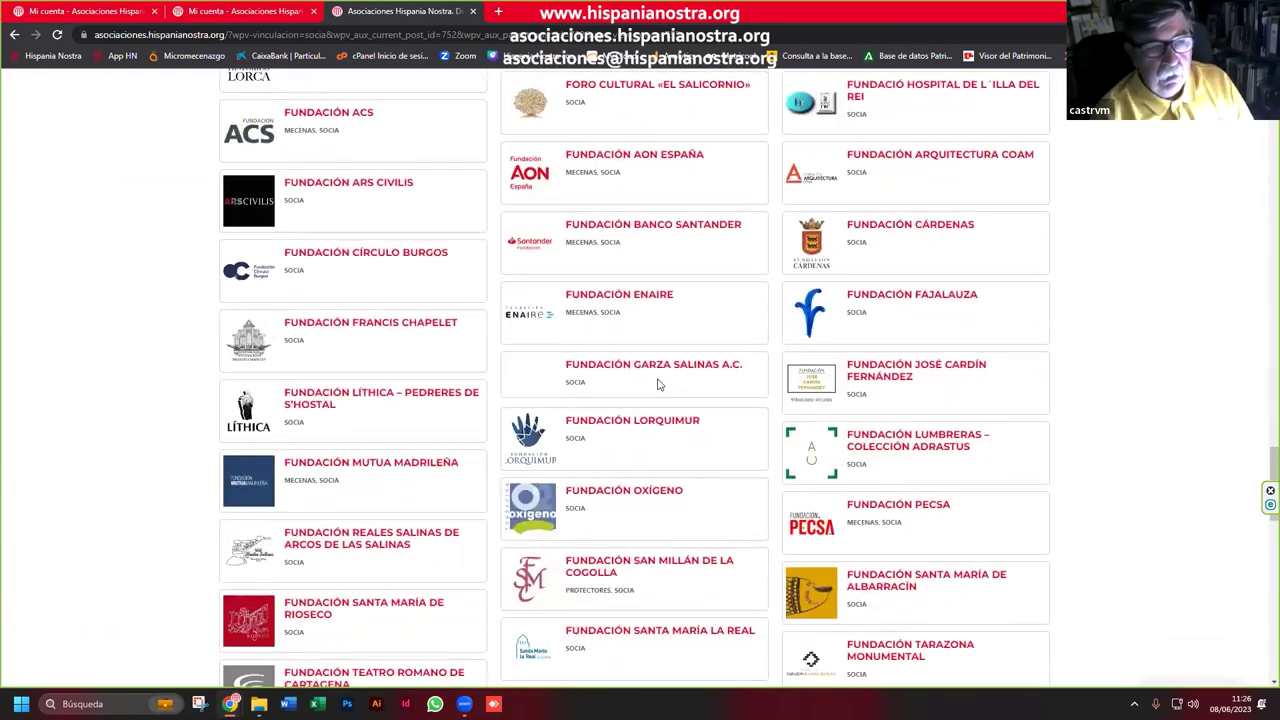
scroll(657, 383, "down", 9)
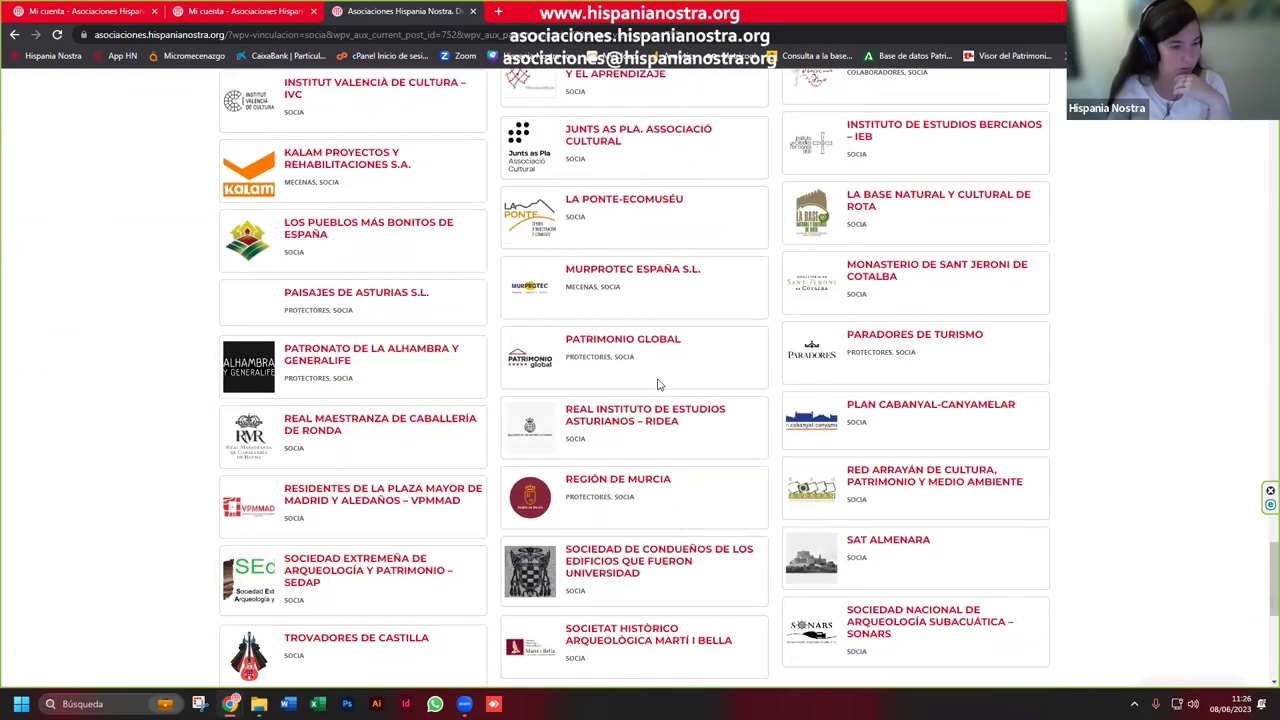
scroll(657, 383, "down", 2)
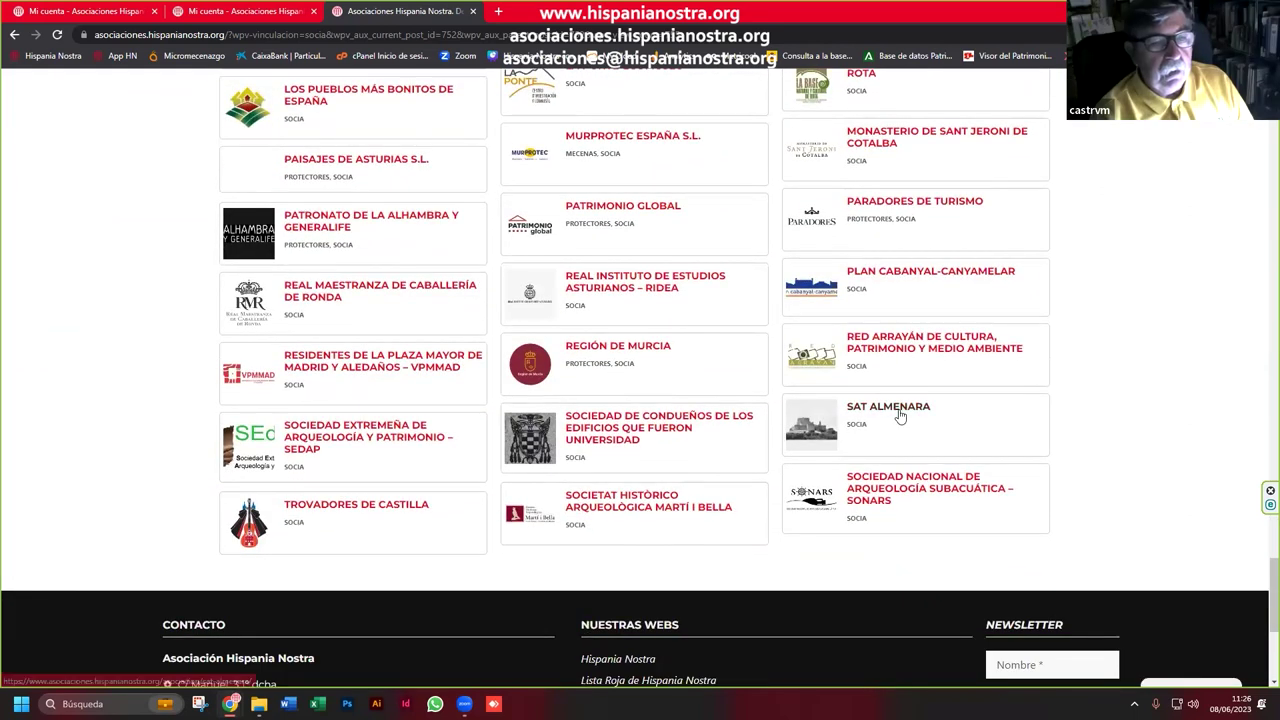
left_click(900, 416)
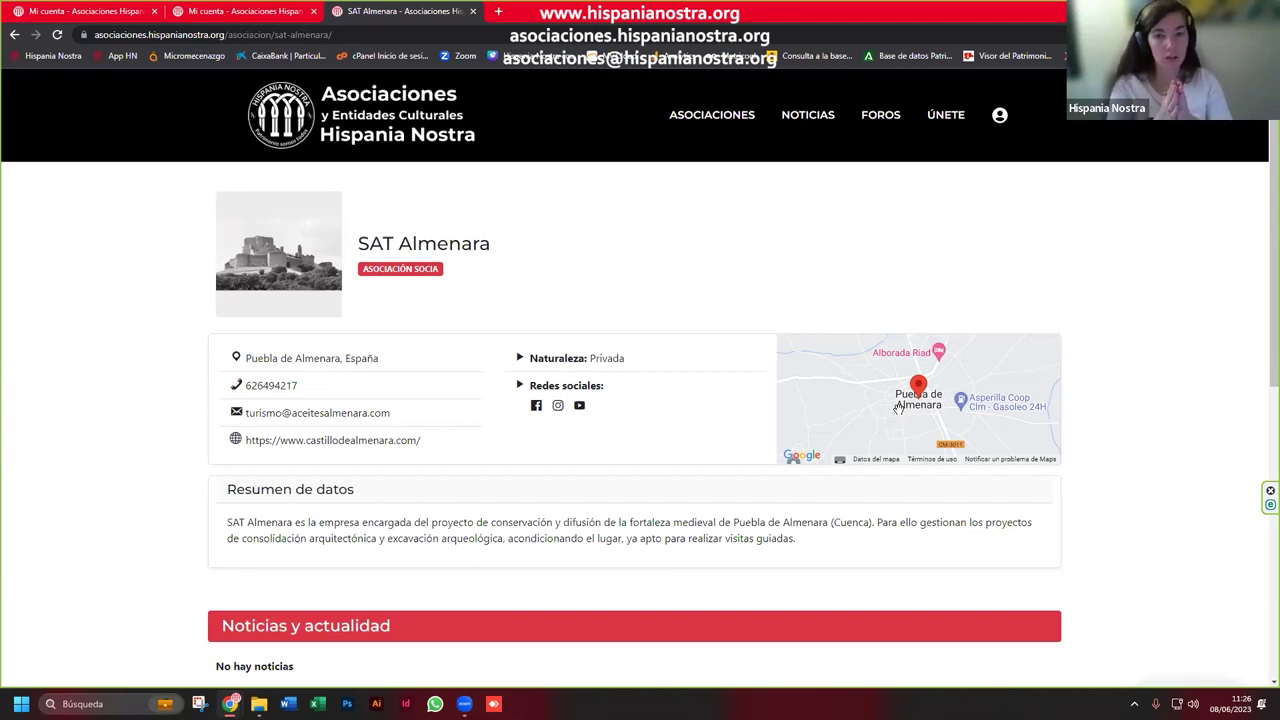
Step: Select SAT Almenara's contact e-mail address on its profile page
left_click_drag(404, 415, 420, 409)
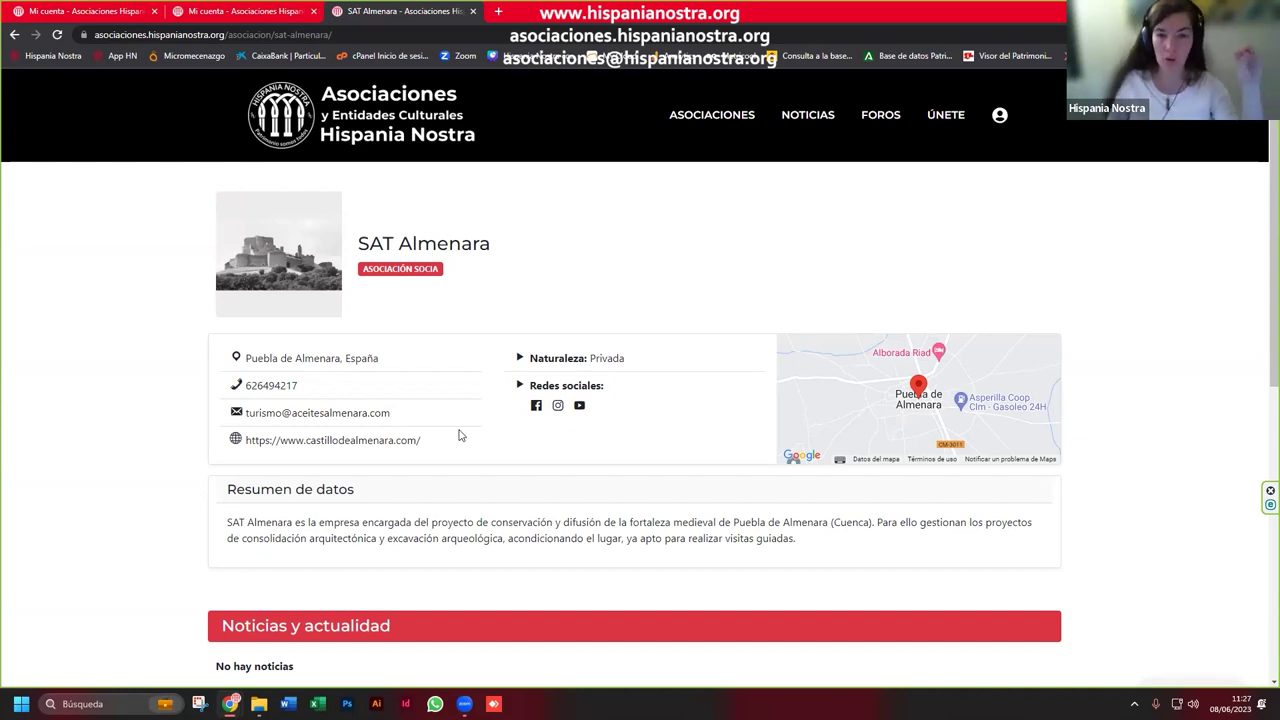
Step: Log out from Mi Cuenta and sign back in with the association's username and password
left_click(998, 118)
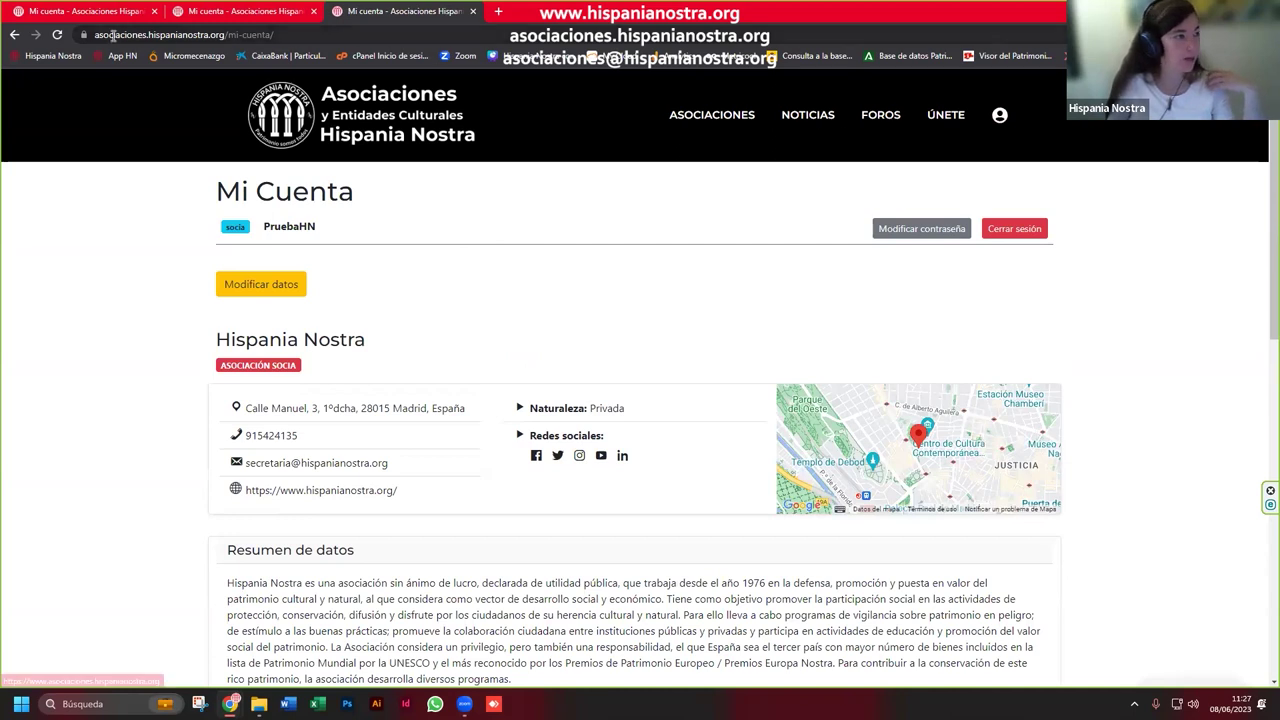
left_click(1031, 230)
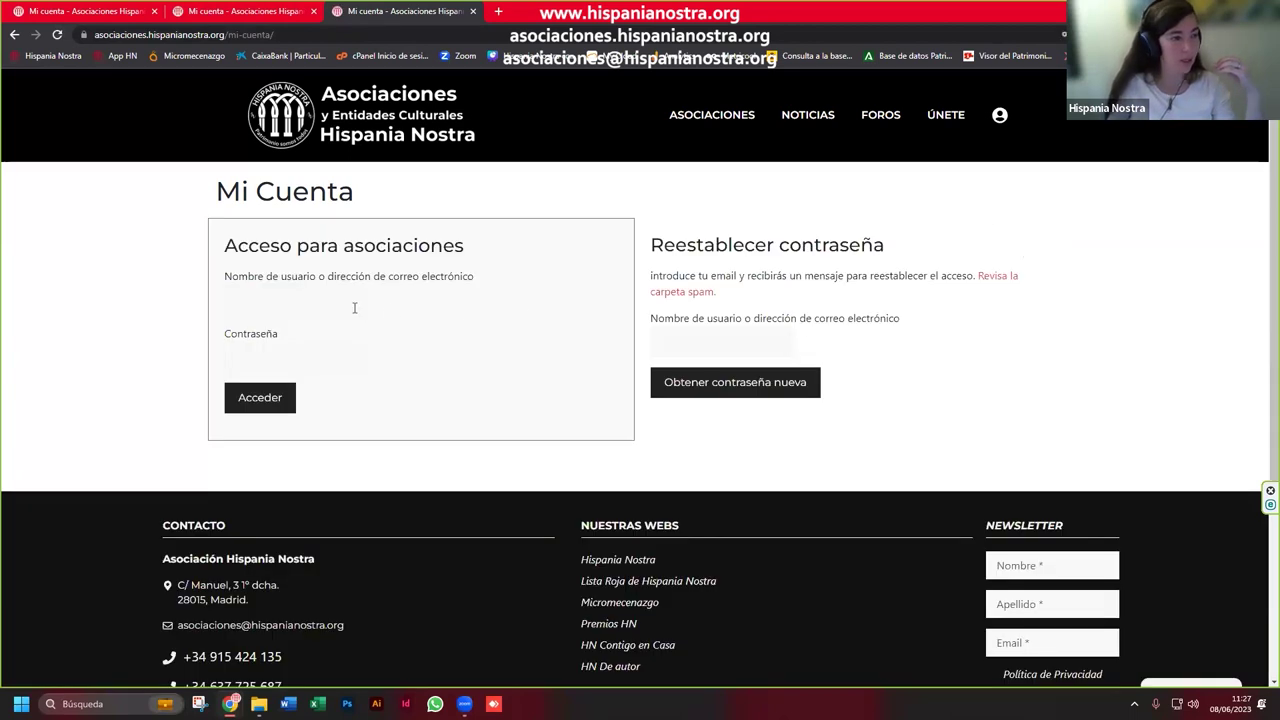
left_click(318, 306)
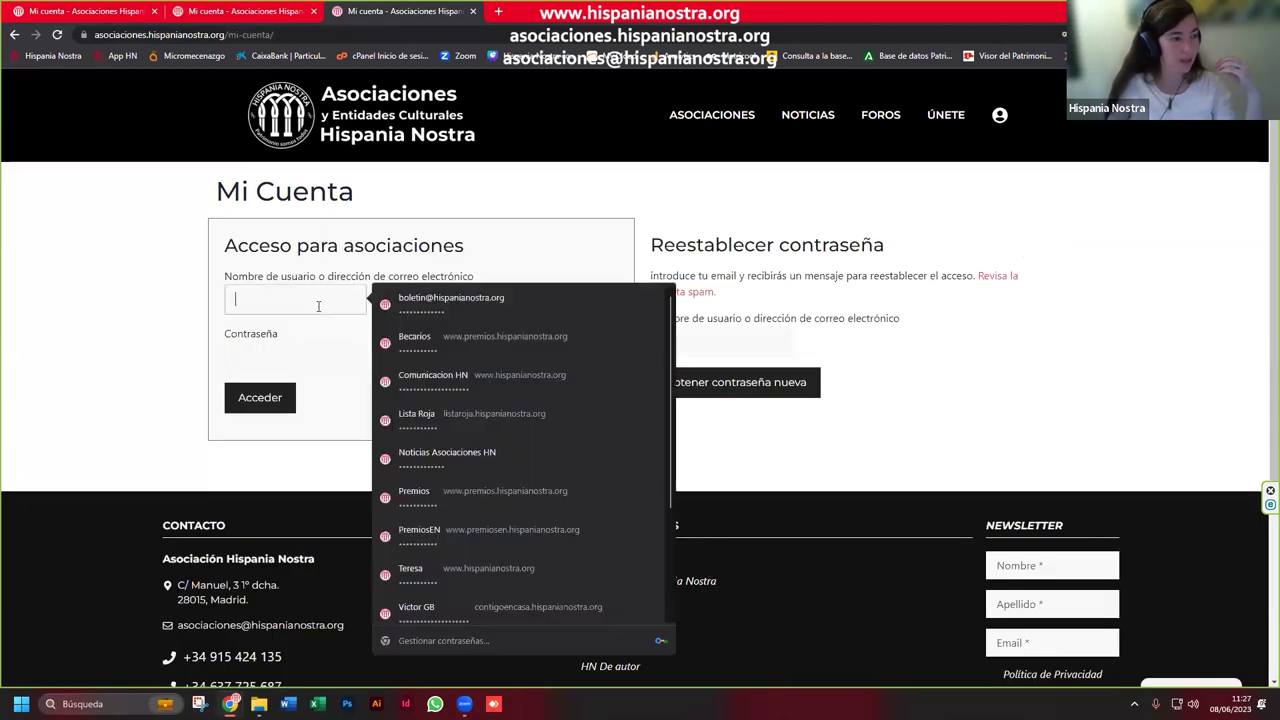
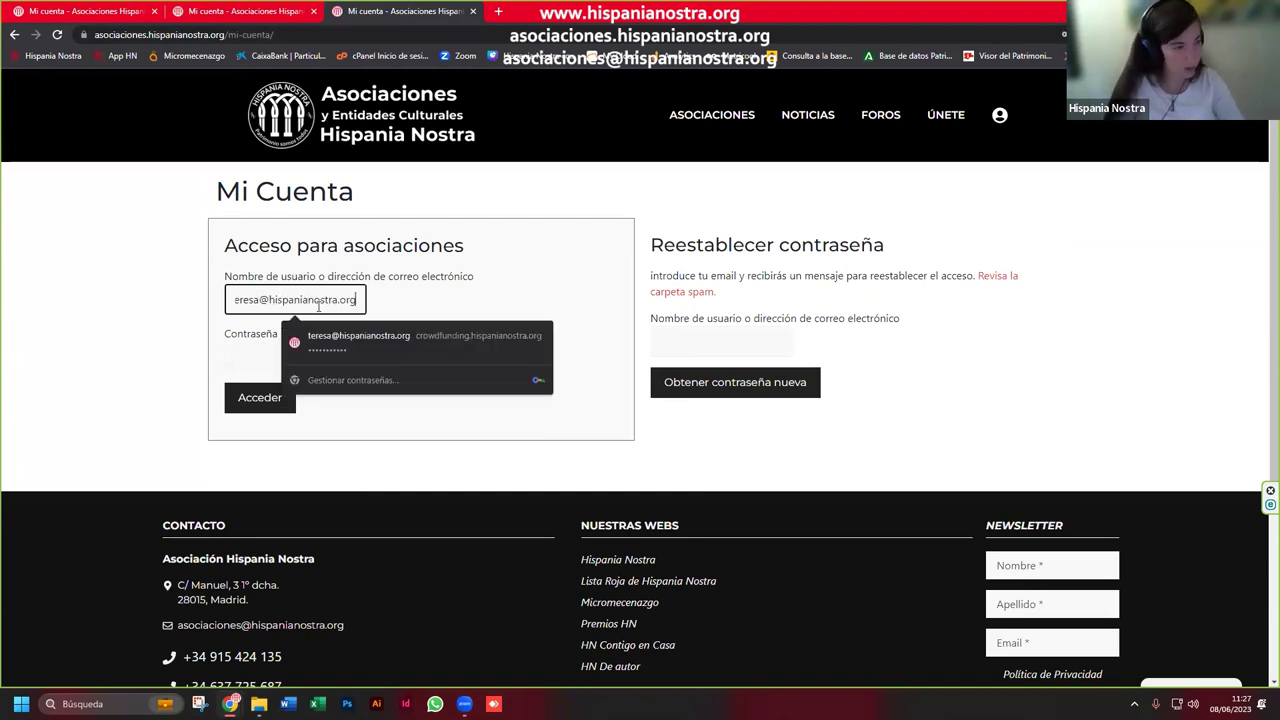
key("Tab")
type("•••••••••••")
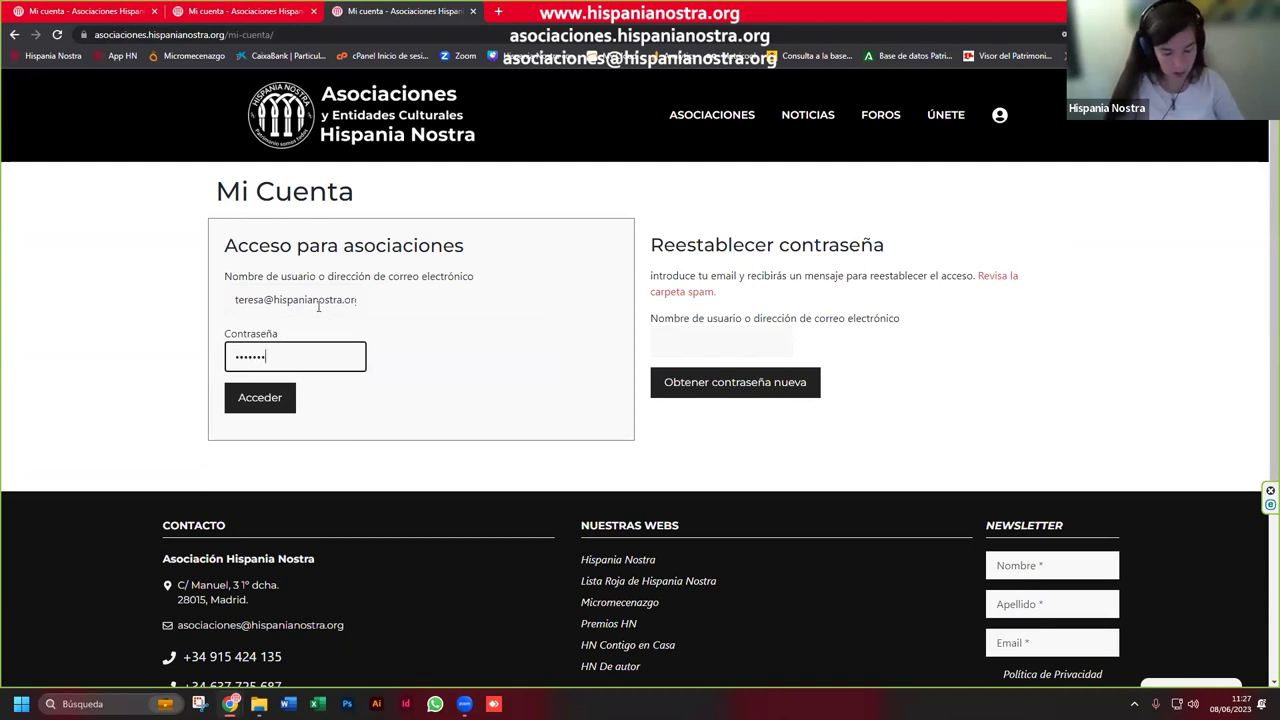
type("••")
key("Return")
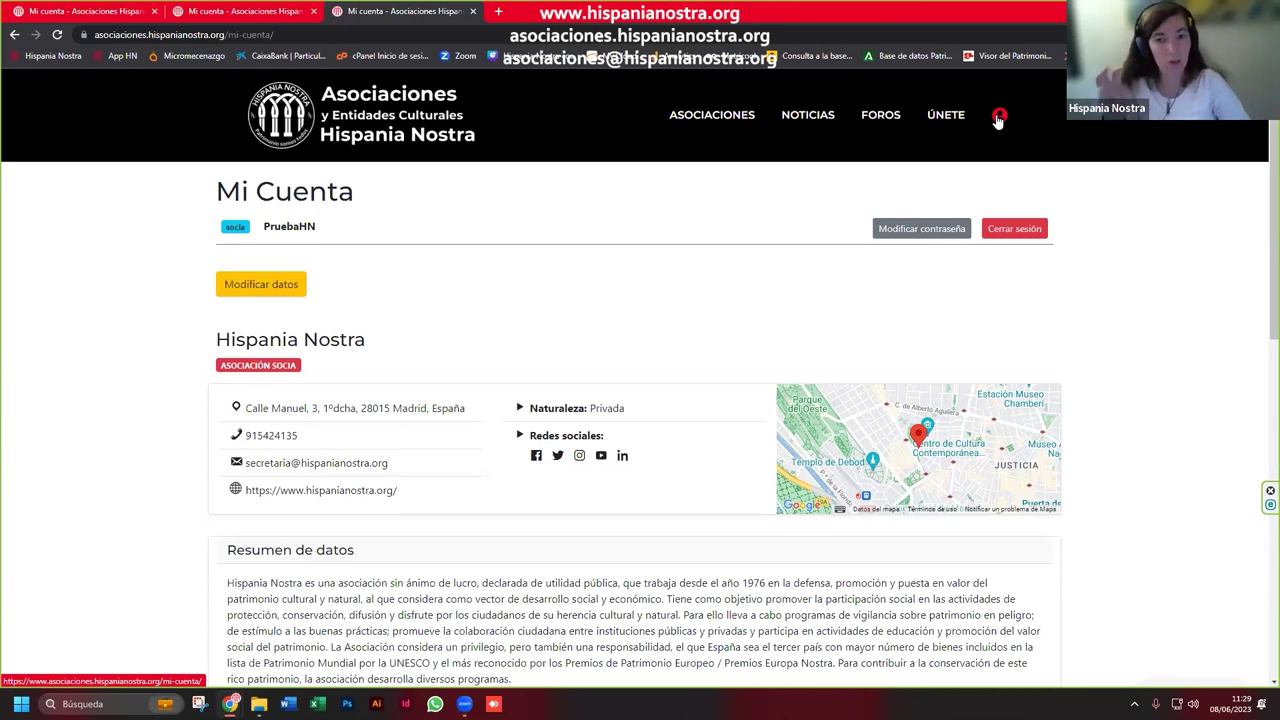
Step: Log out, request a new password for the association's e-mail address, and begin logging in again
left_click(1030, 232)
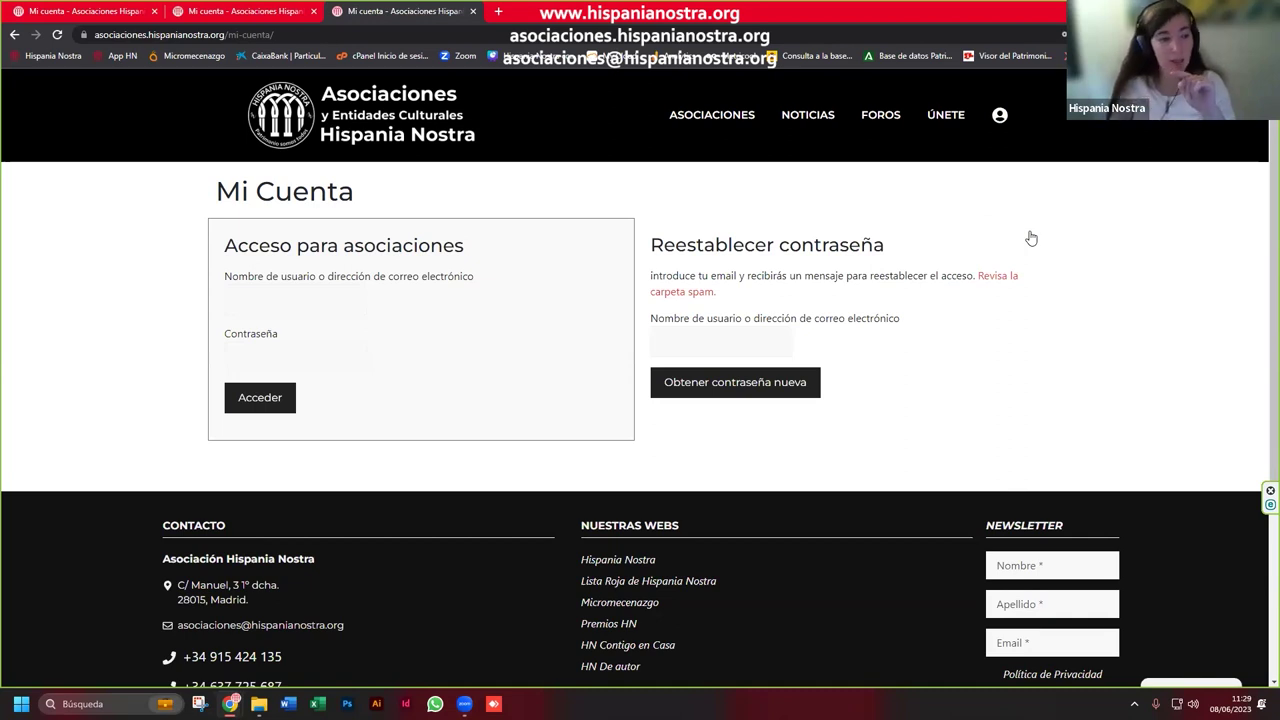
left_click(749, 342)
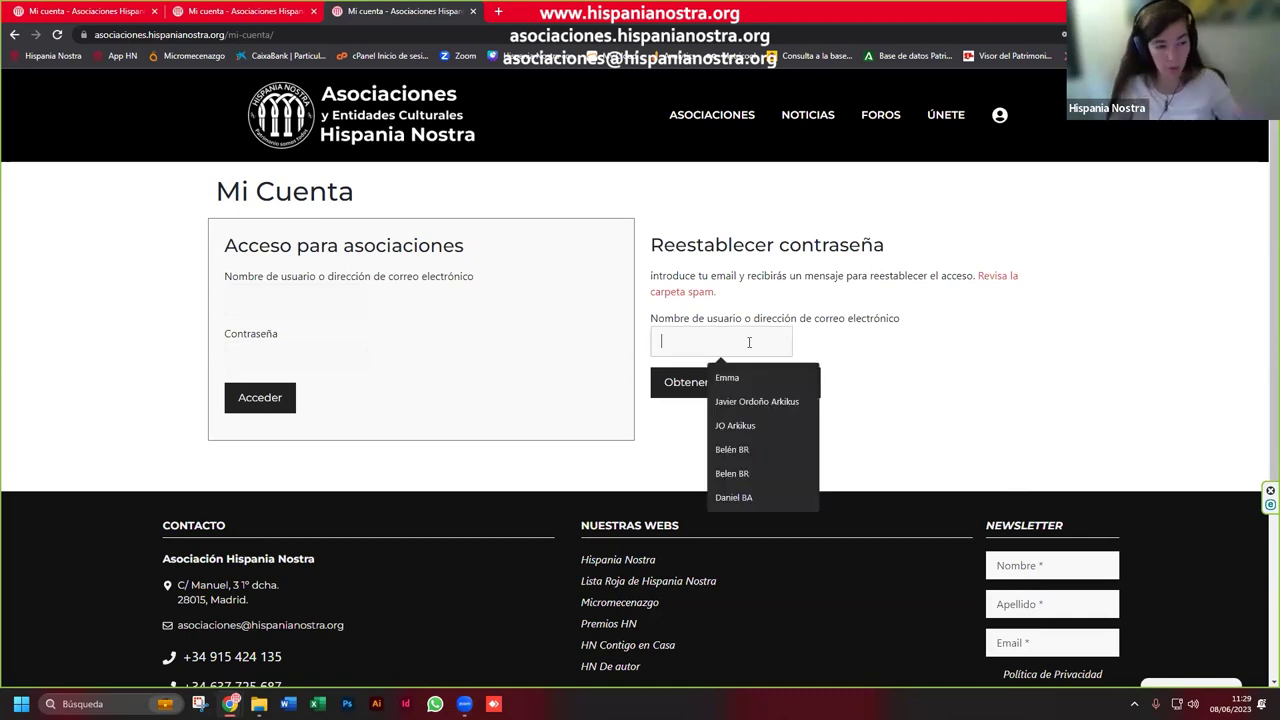
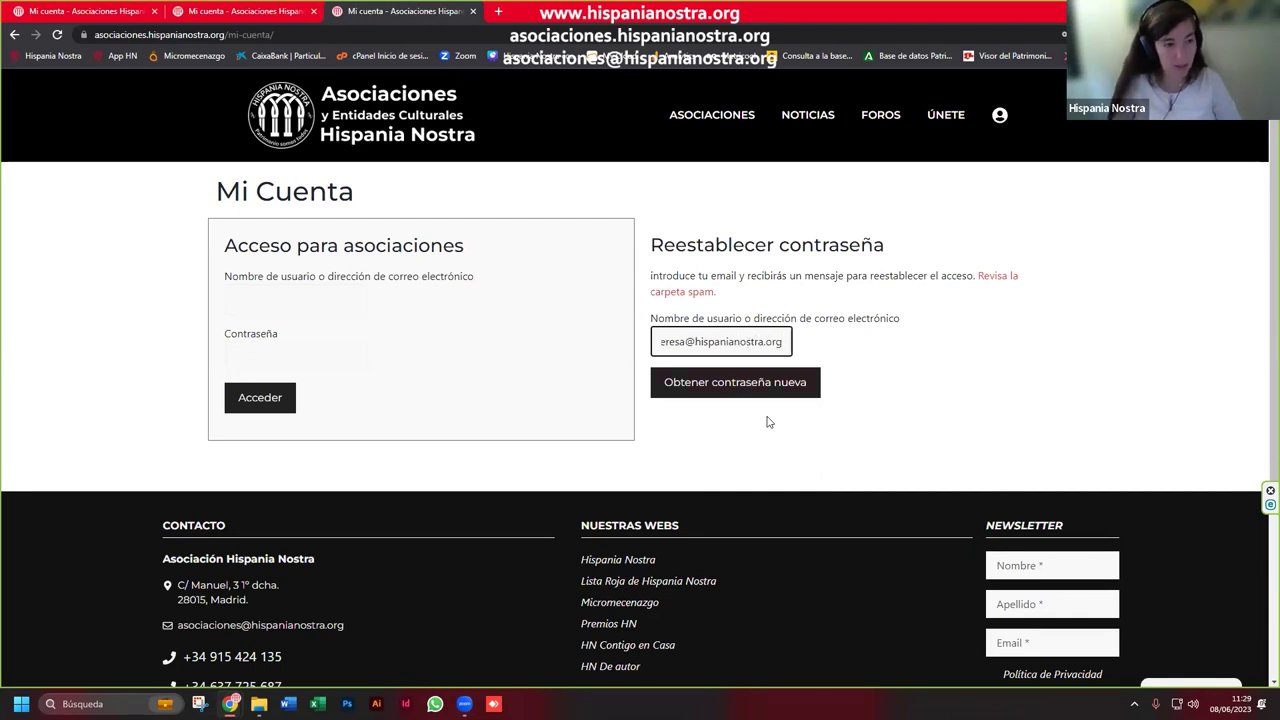
left_click(750, 394)
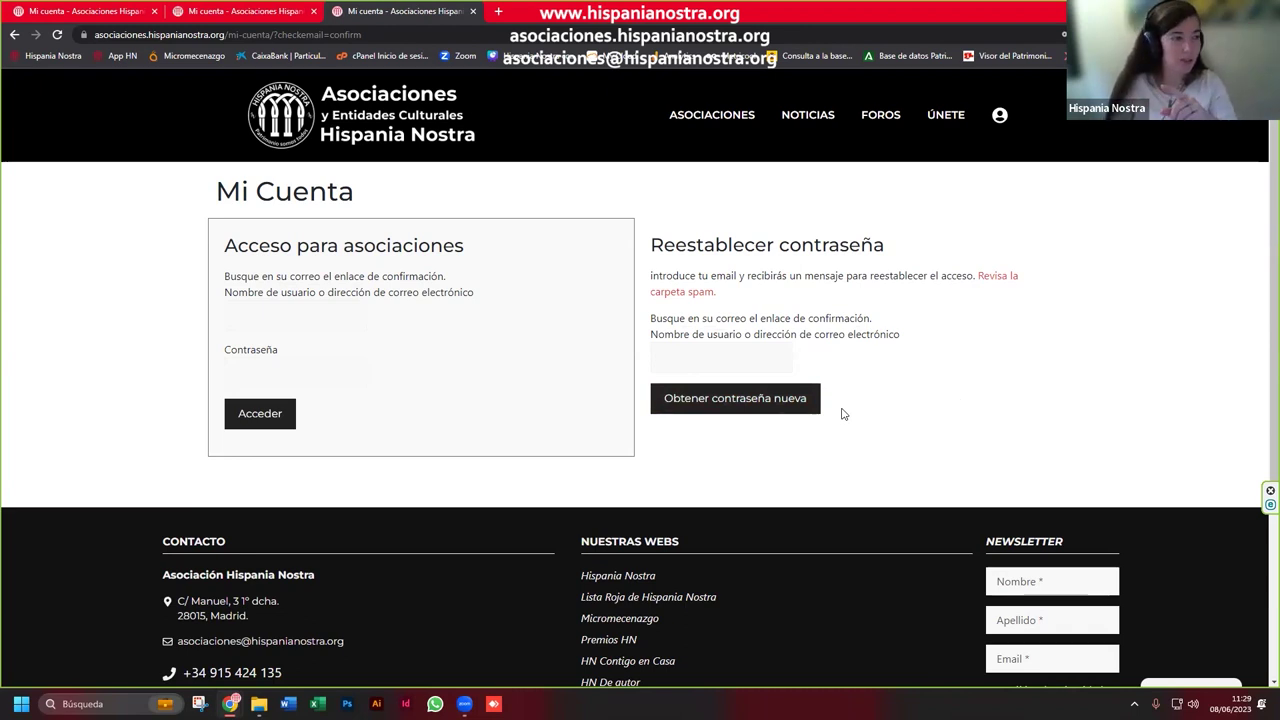
left_click(330, 319)
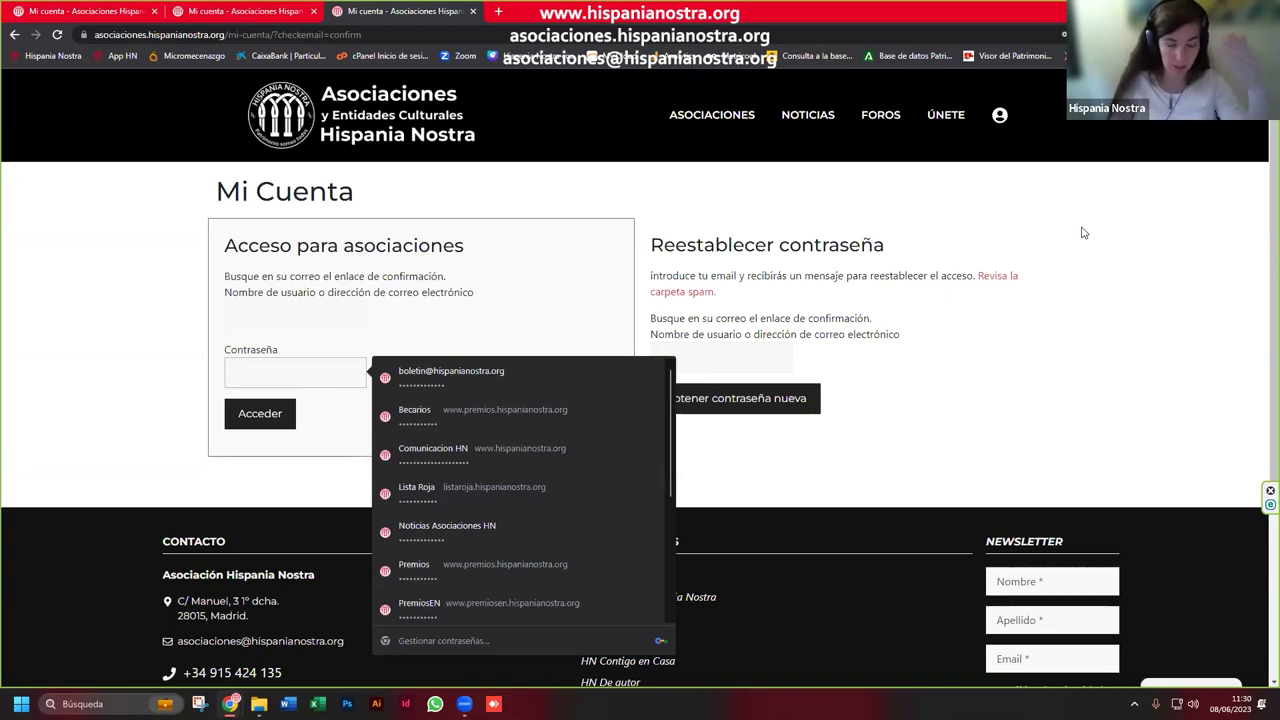
left_click(1072, 232)
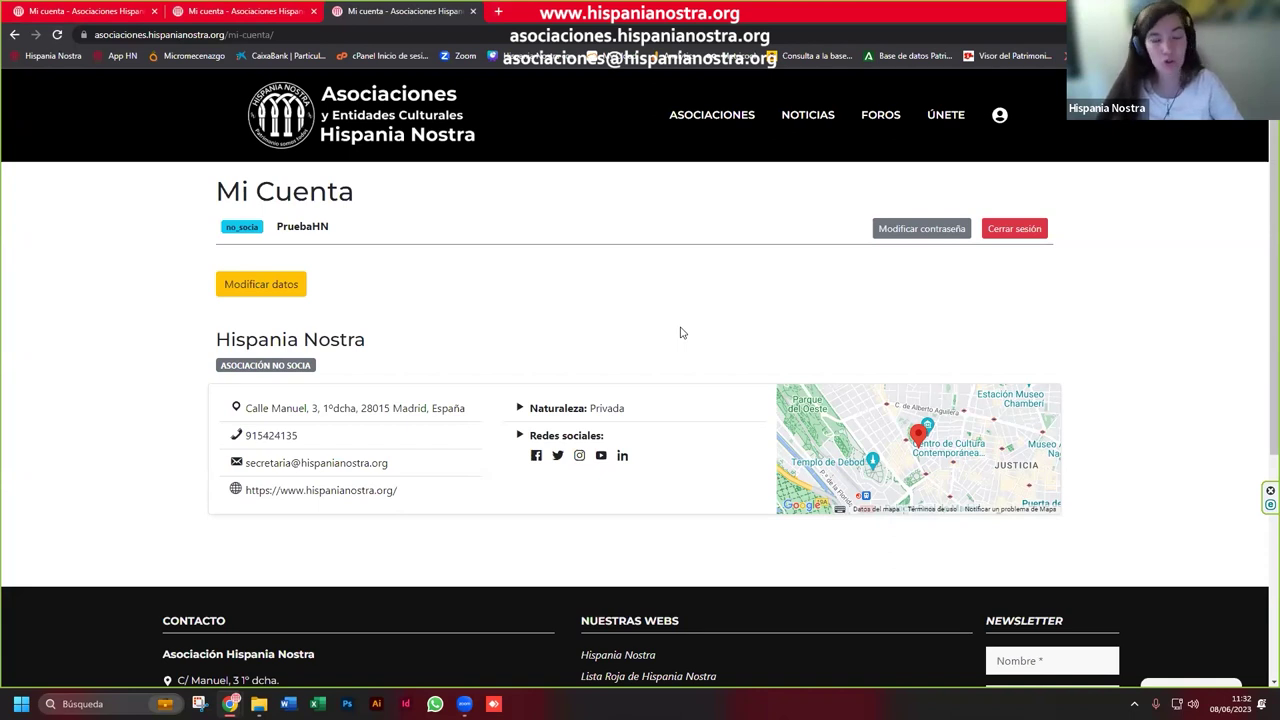
Step: Open the Modificar datos edit form for Hispania Nostra from Mi Cuenta
left_click(286, 284)
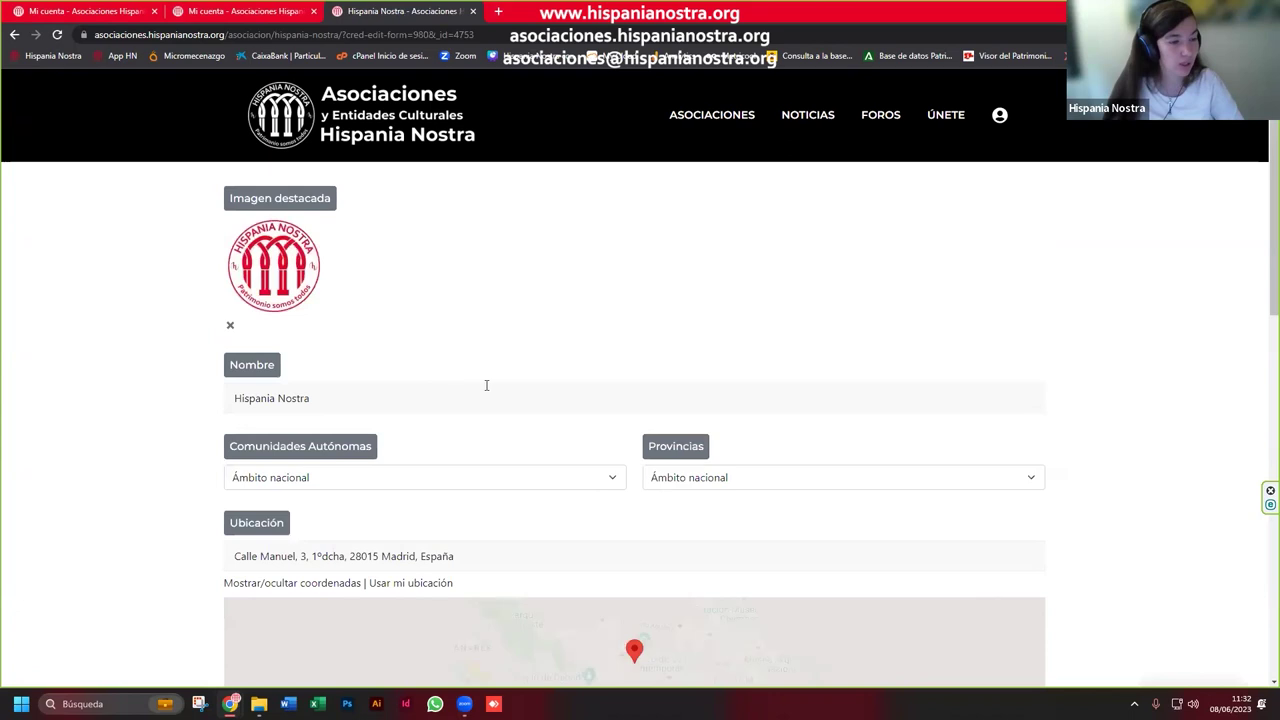
scroll(486, 383, "down", 2)
scroll(1089, 366, "down", 3)
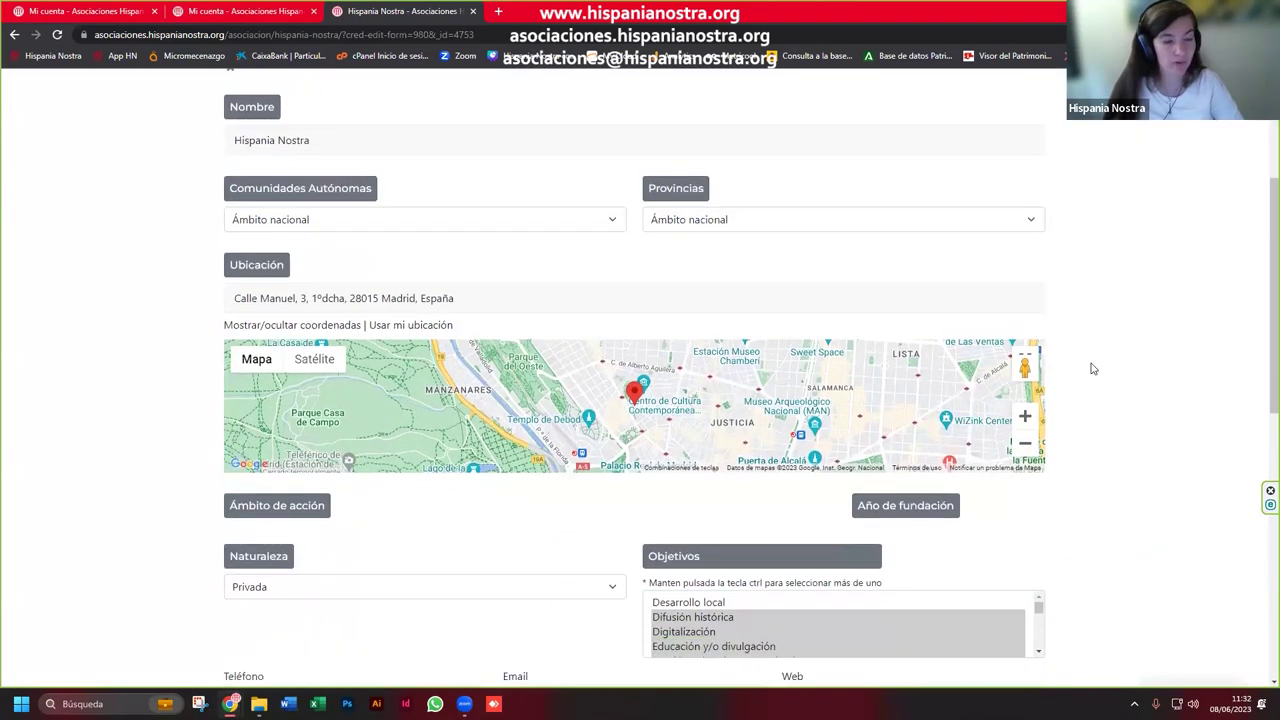
scroll(1102, 385, "down", 1)
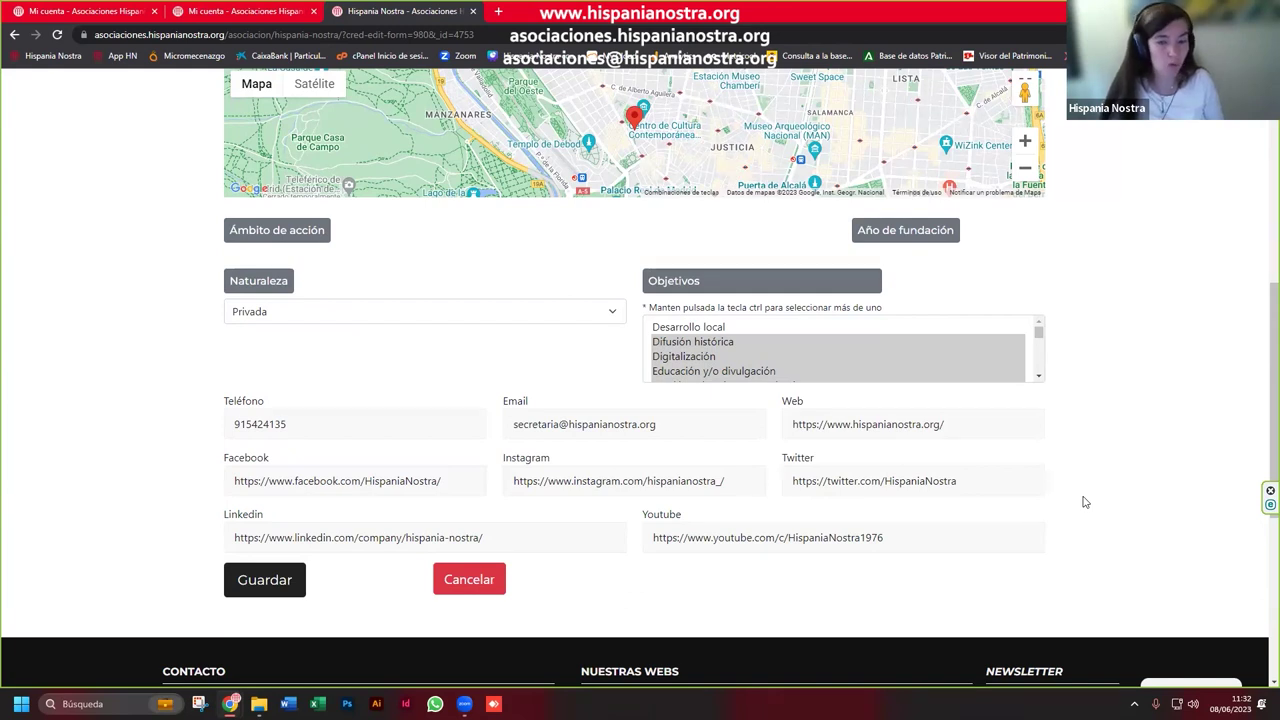
left_click(478, 585)
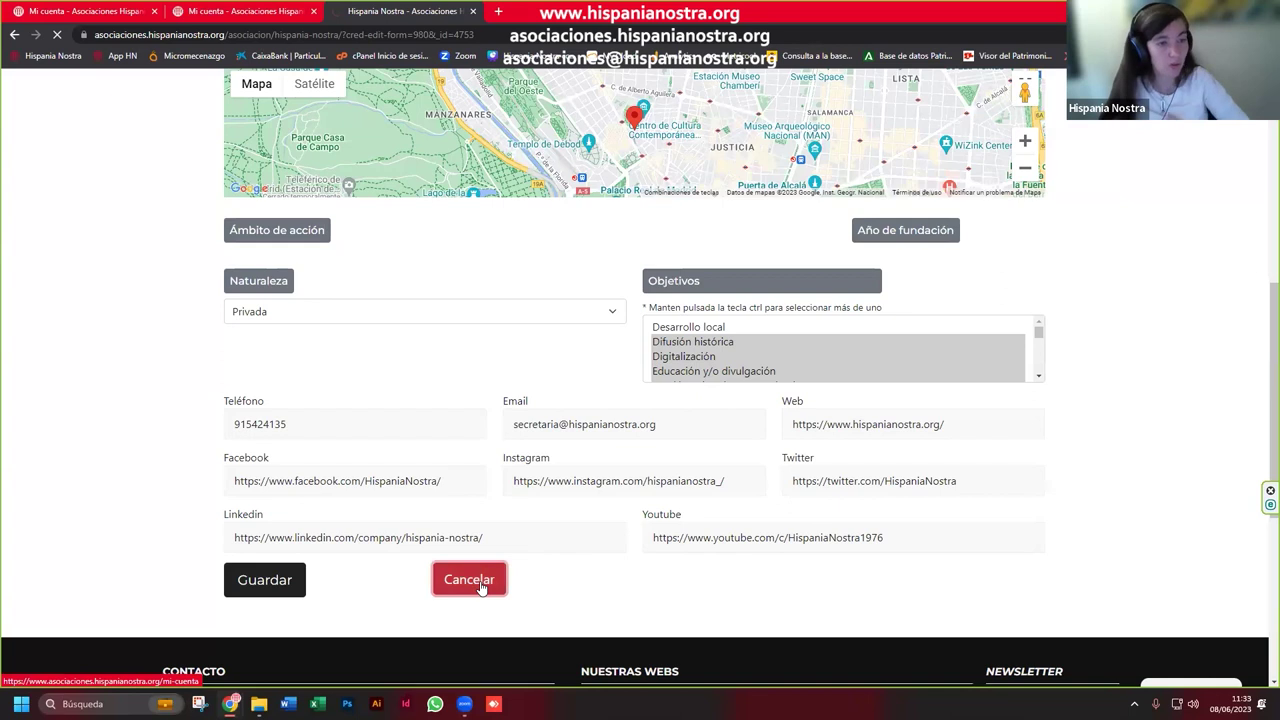